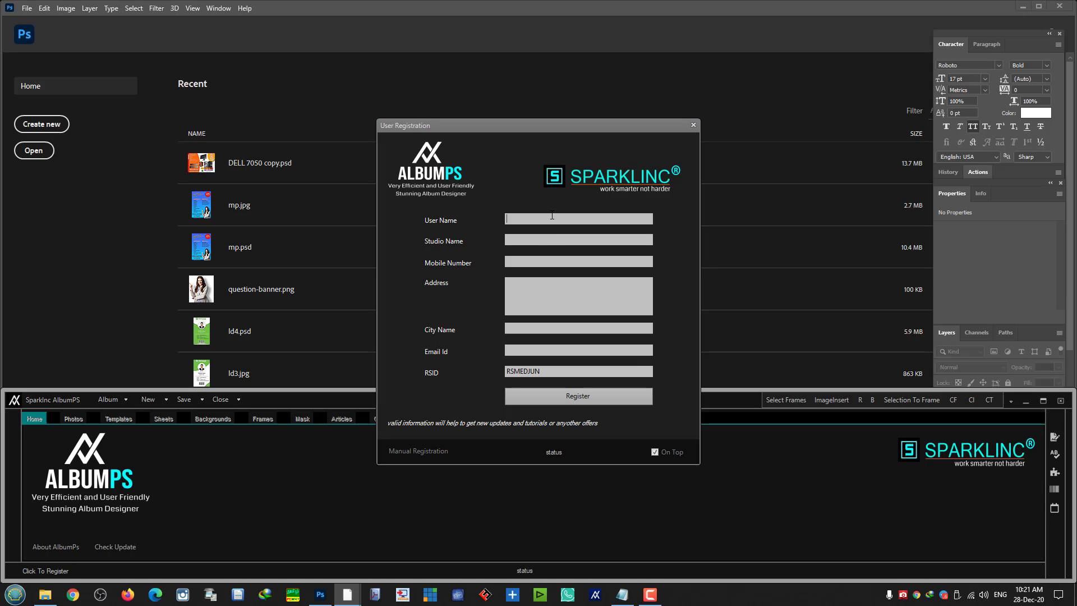
# - Close the User Registration form and confirm closing without registering
pyautogui.click(694, 124)
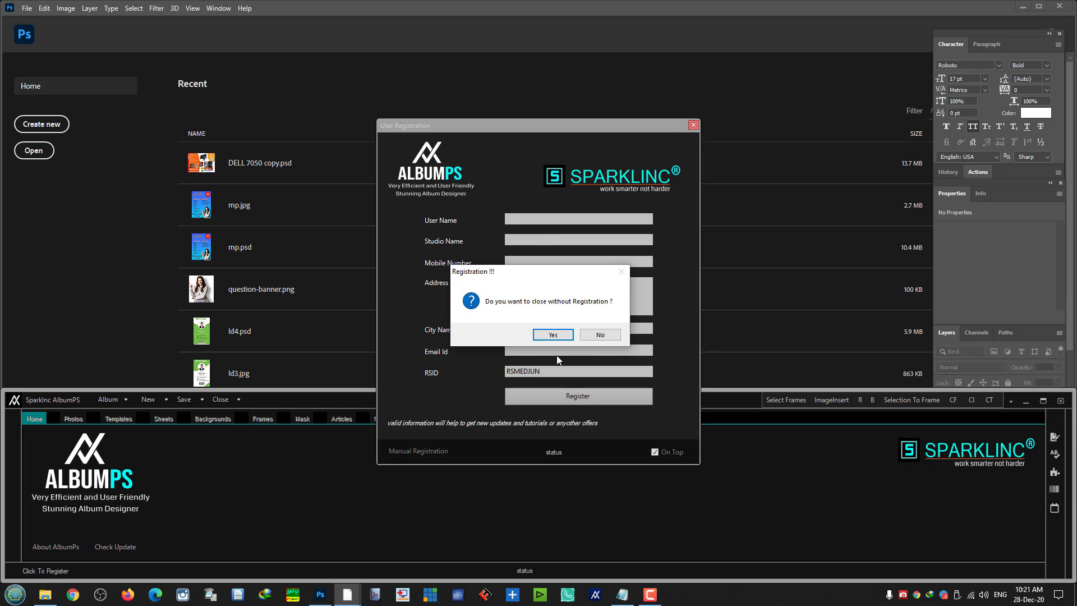
pyautogui.click(553, 335)
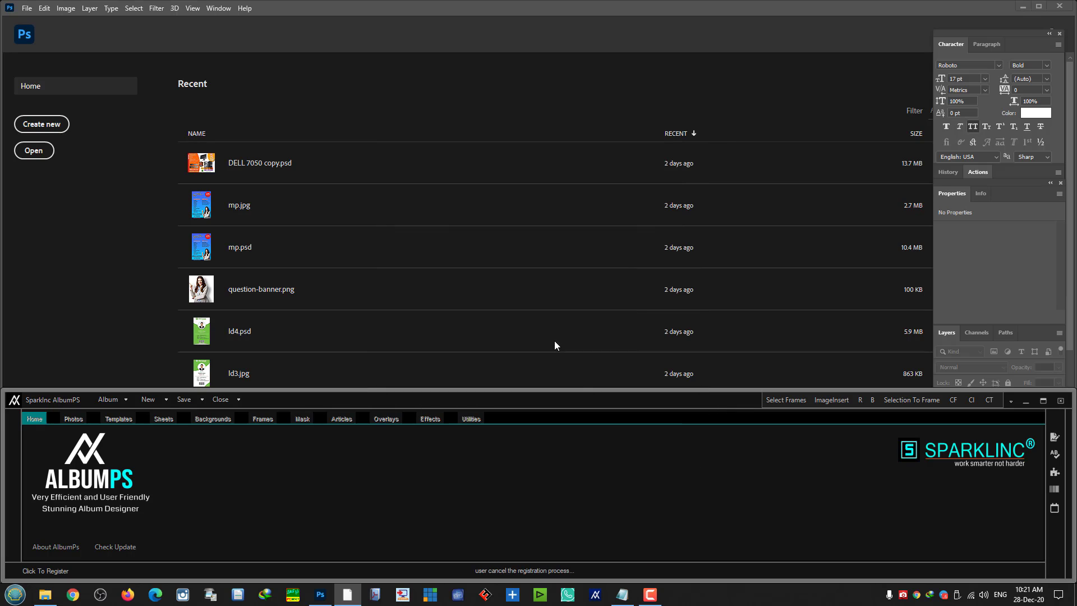
# - Close the AlbumPS panel and relaunch AlbumPs-x64 from the desktop
pyautogui.click(1061, 404)
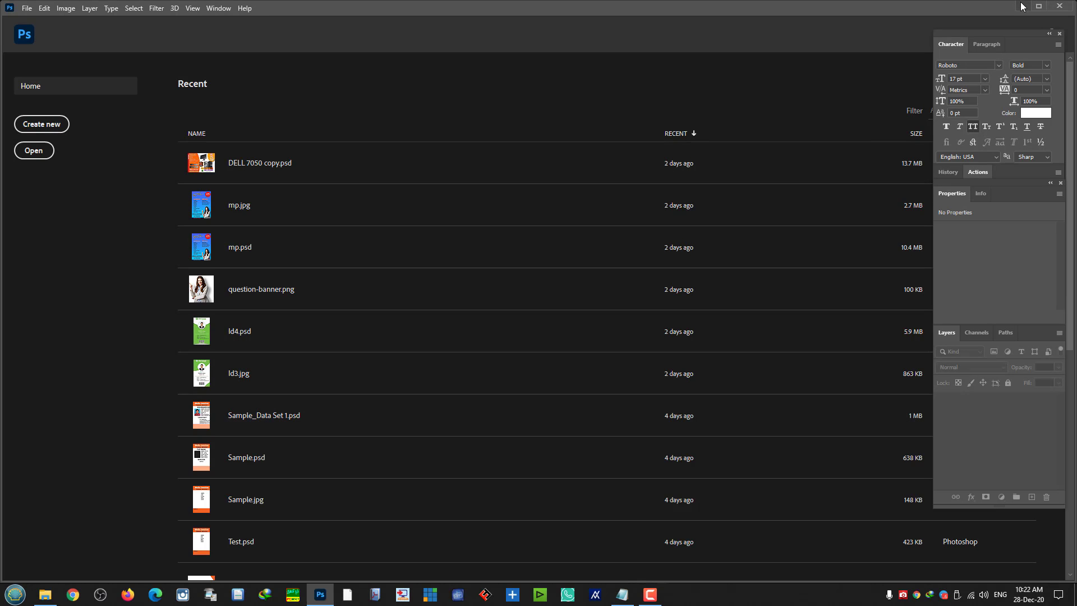
pyautogui.click(1023, 6)
pyautogui.doubleClick(106, 393)
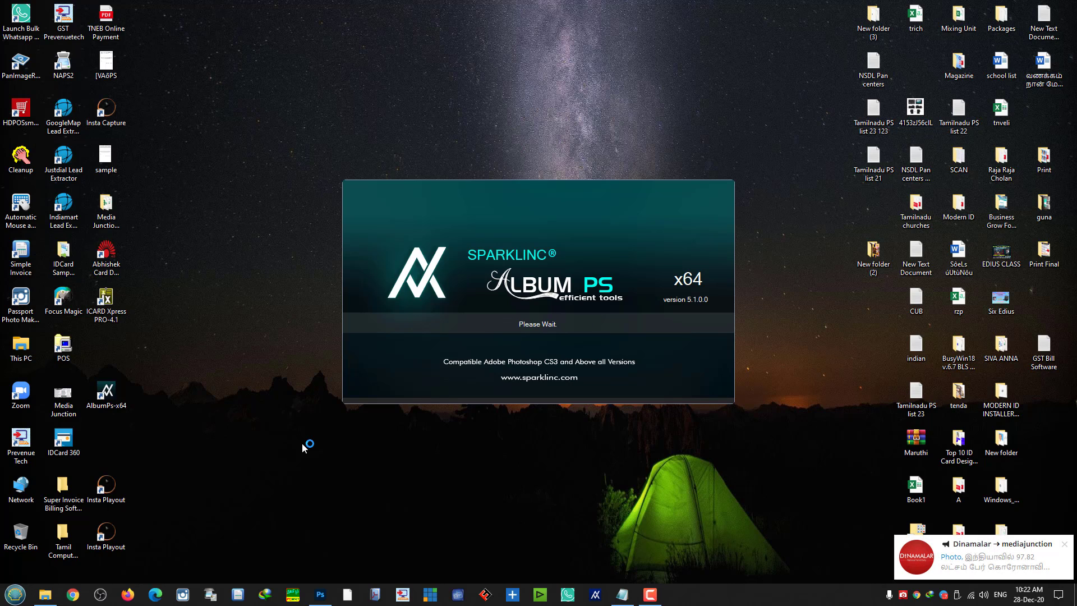
pyautogui.click(1065, 543)
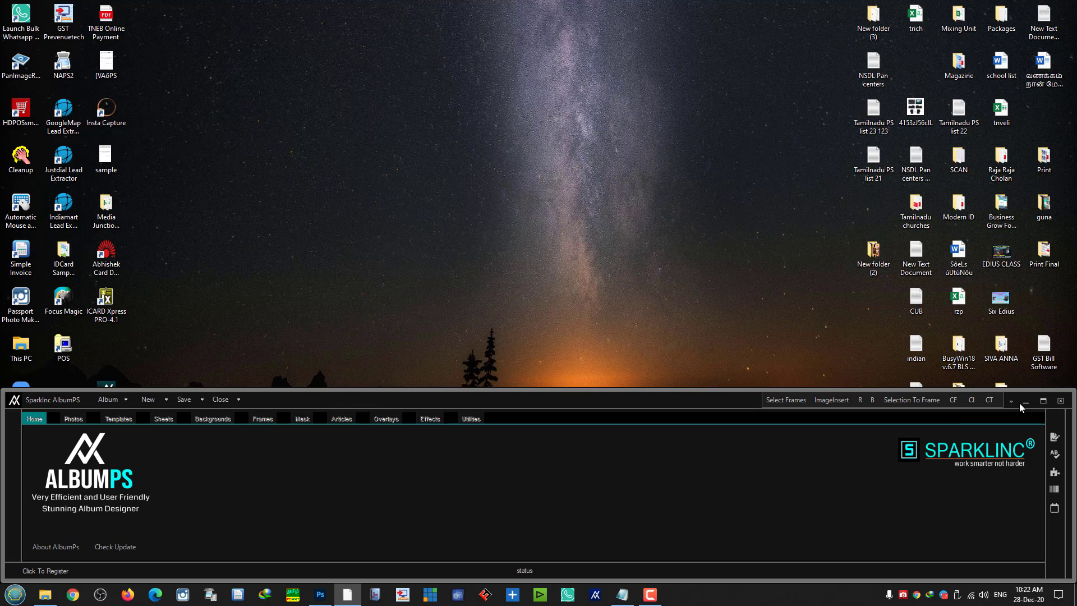
# - Set Photoshop Position to Photoshop Screen Top, dismiss the popup and open registration
pyautogui.click(1010, 402)
pyautogui.click(1005, 463)
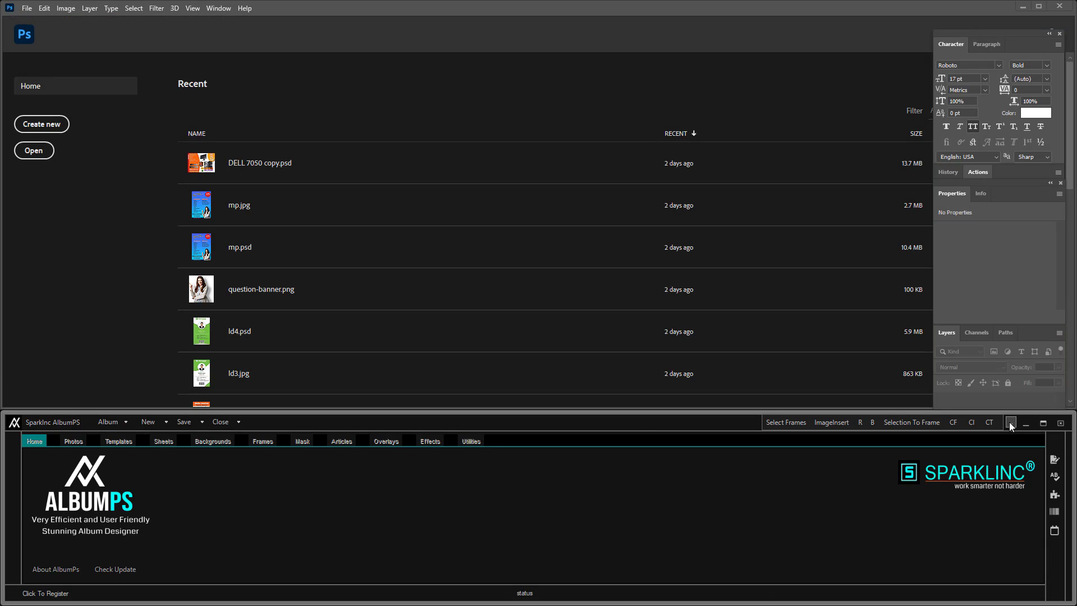
pyautogui.click(1009, 422)
pyautogui.click(1007, 489)
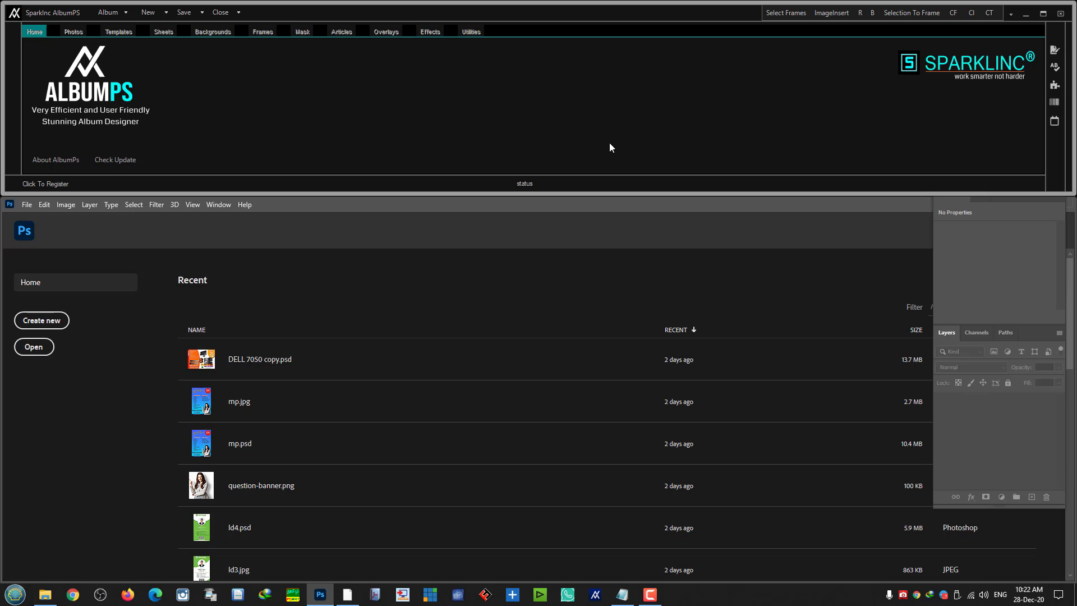
pyautogui.click(1011, 13)
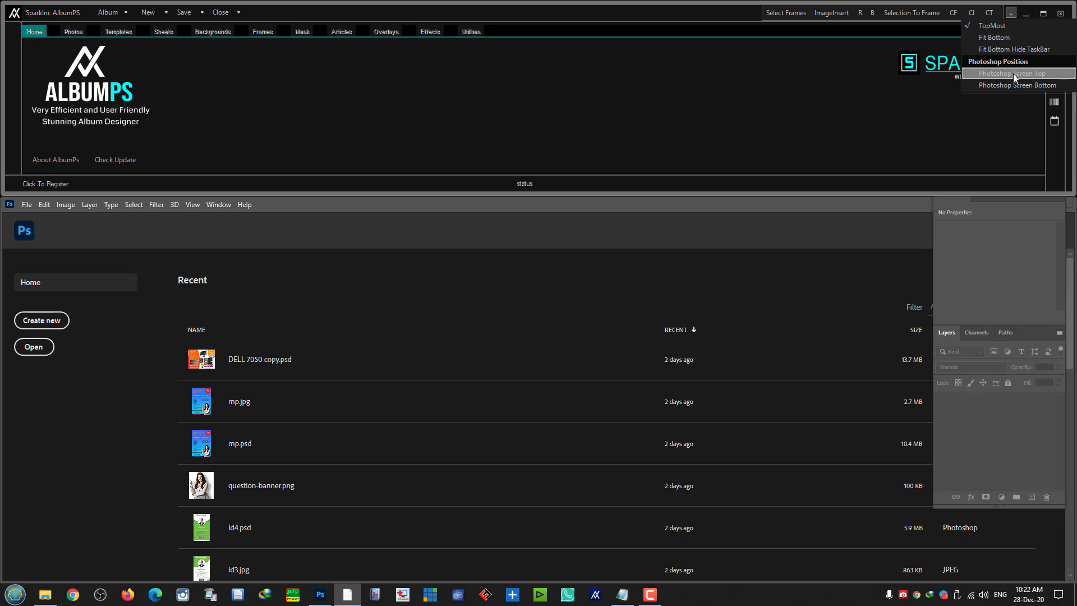
pyautogui.click(1014, 73)
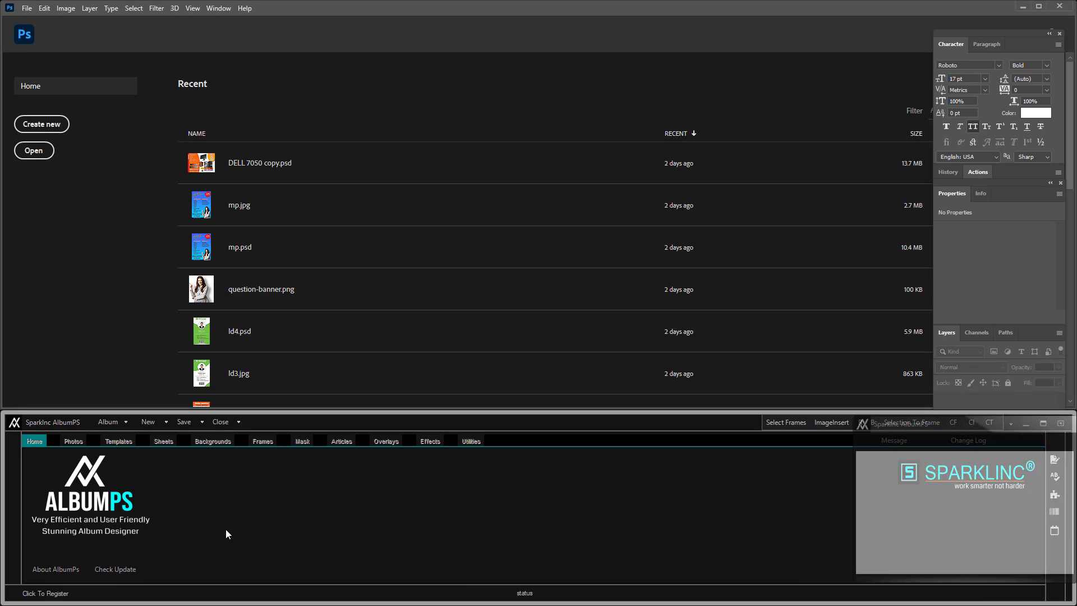
pyautogui.click(1059, 425)
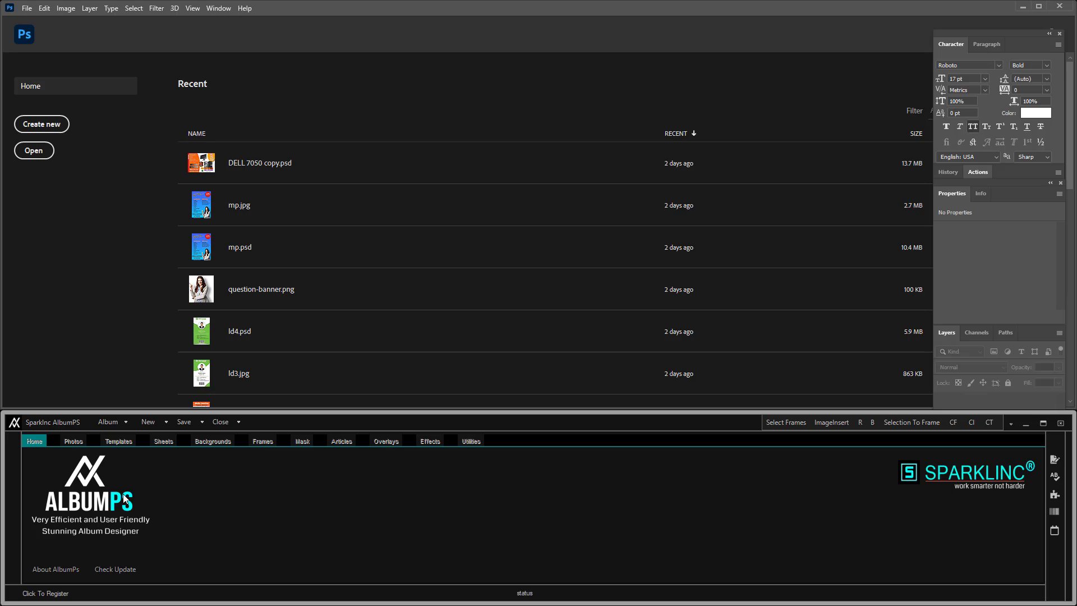
pyautogui.click(34, 593)
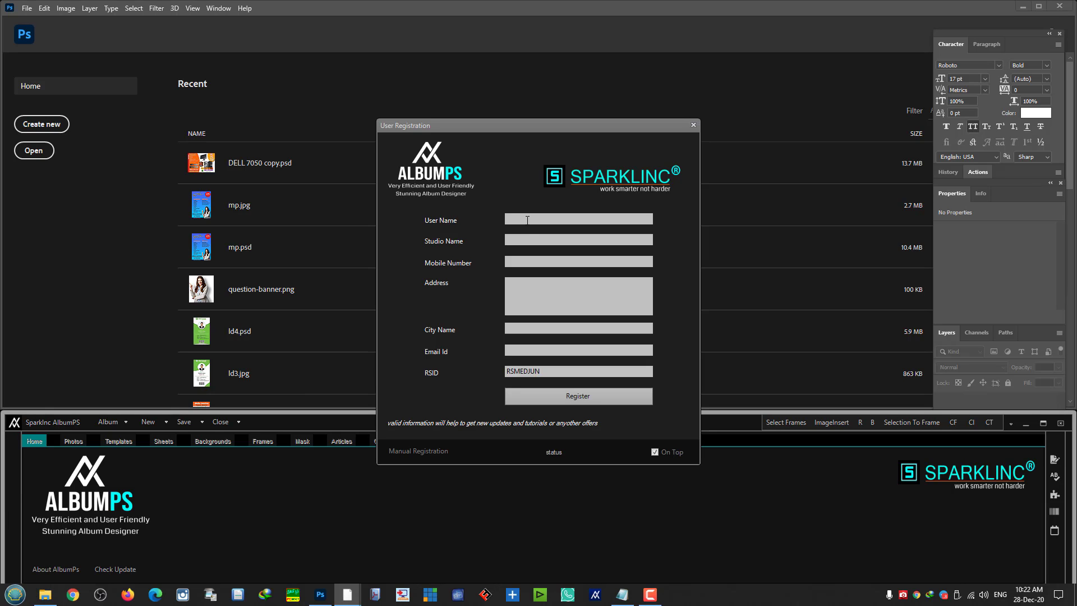
# - Fill in the registrant's name, studio Media Junction, mobile number, address, city and e-mail
pyautogui.write('Jaideep')
pyautogui.press('Tab')
pyautogui.write('Media Junction')
pyautogui.press('Tab')
pyautogui.click(558, 289)
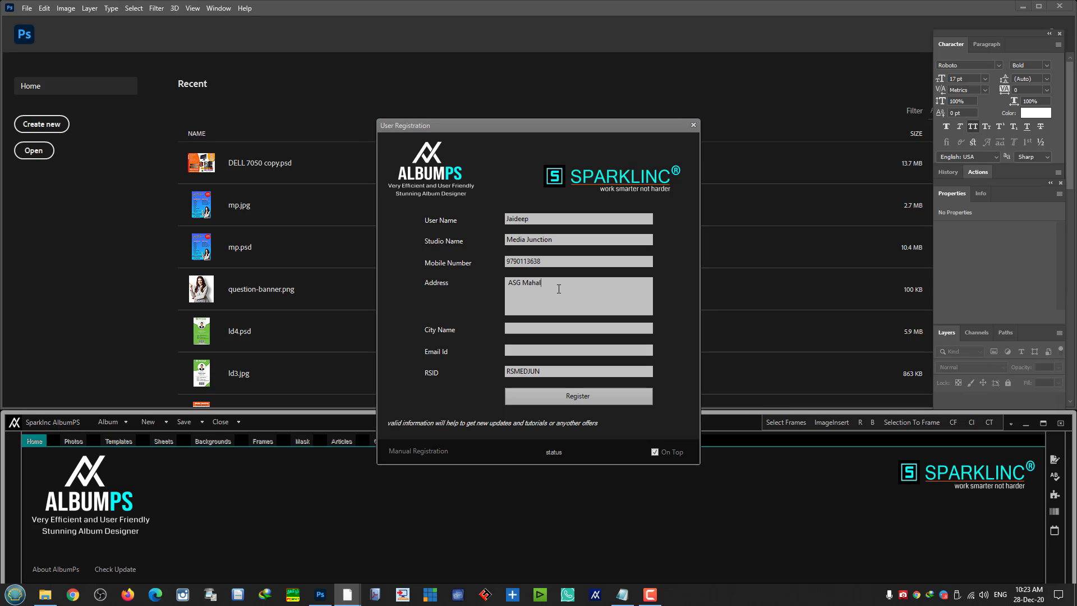
pyautogui.press('Tab')
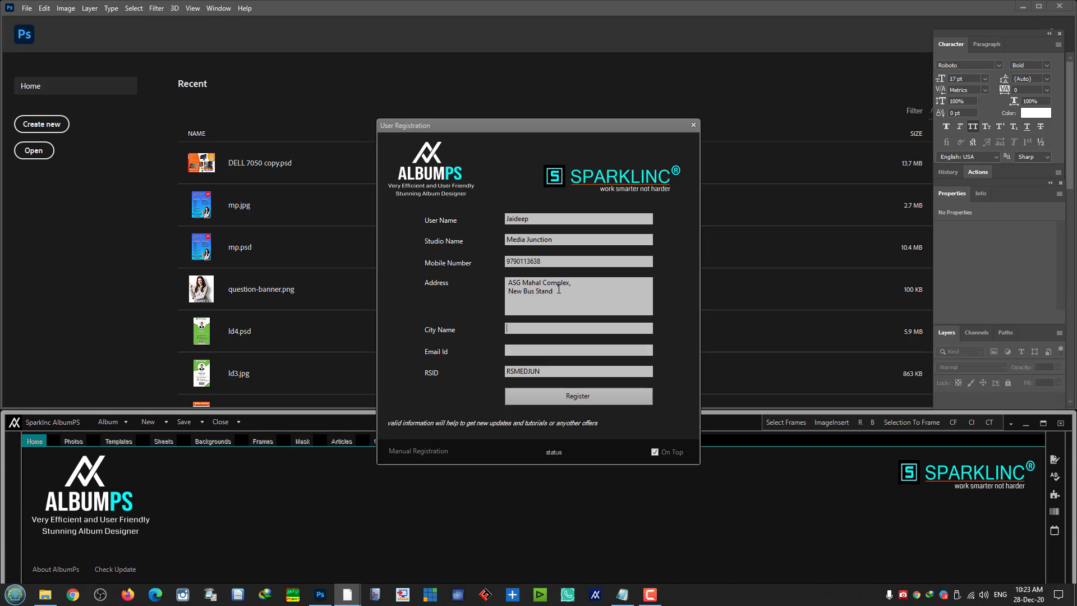
pyautogui.write('Villupuram-')
pyautogui.press('BackSpace')
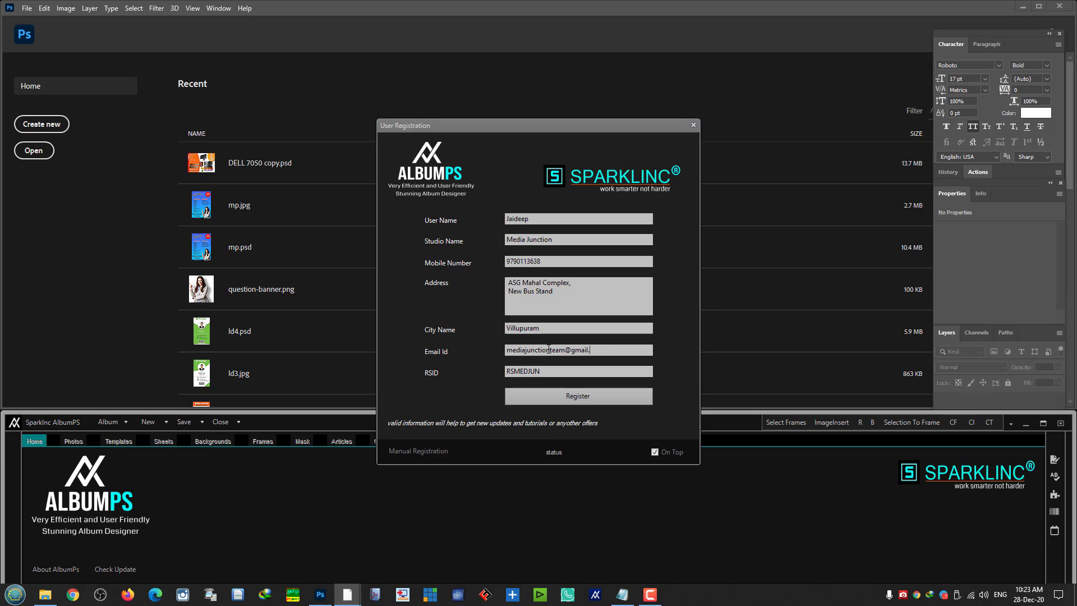
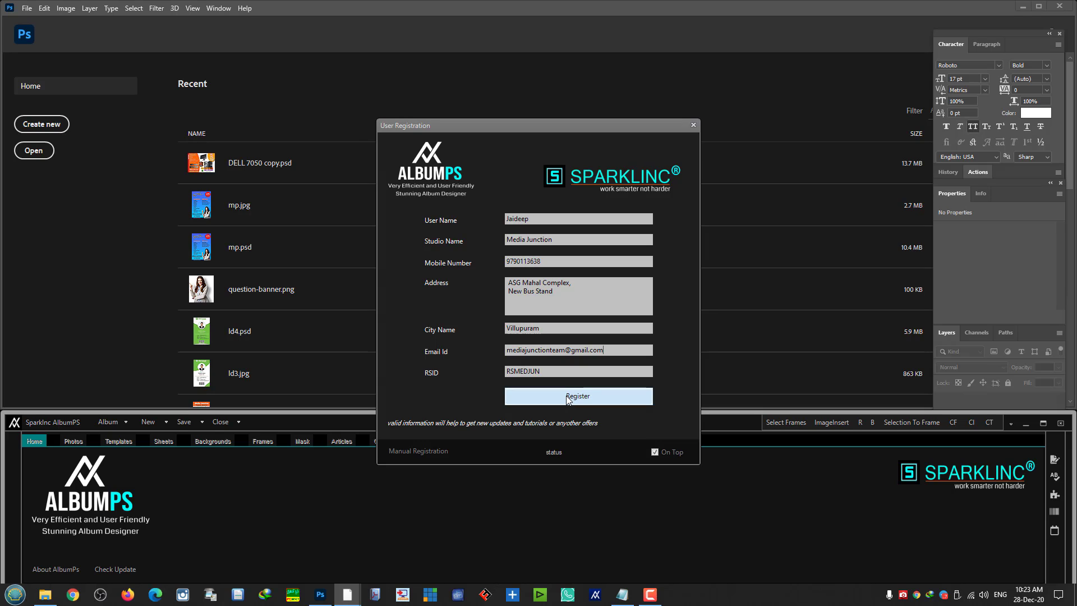
# - Submit the registration, acknowledge success, decline the restart and bring Photoshop forward
pyautogui.click(566, 395)
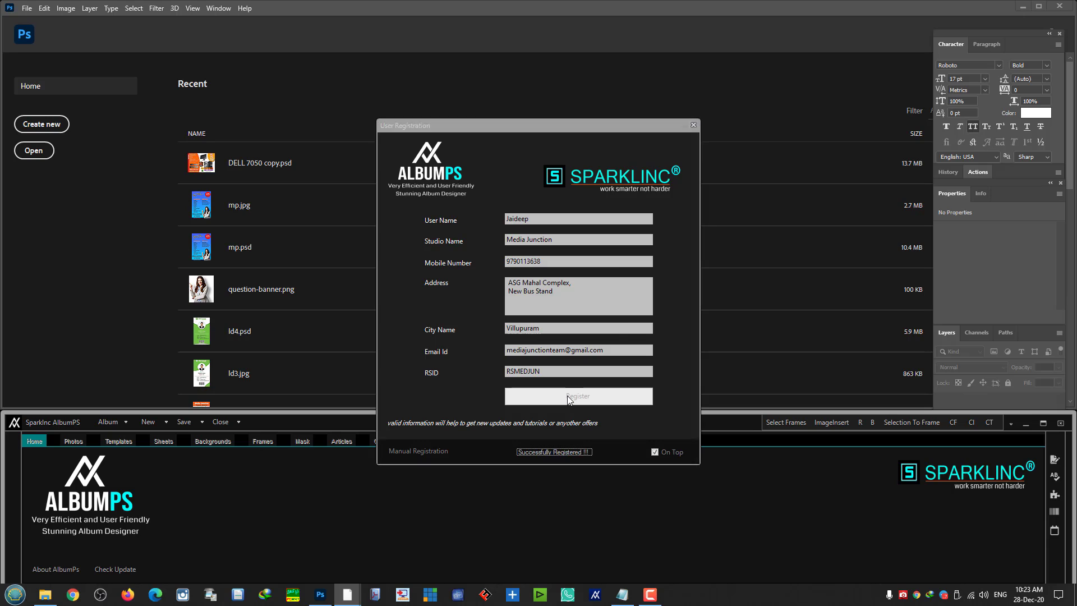
pyautogui.click(594, 335)
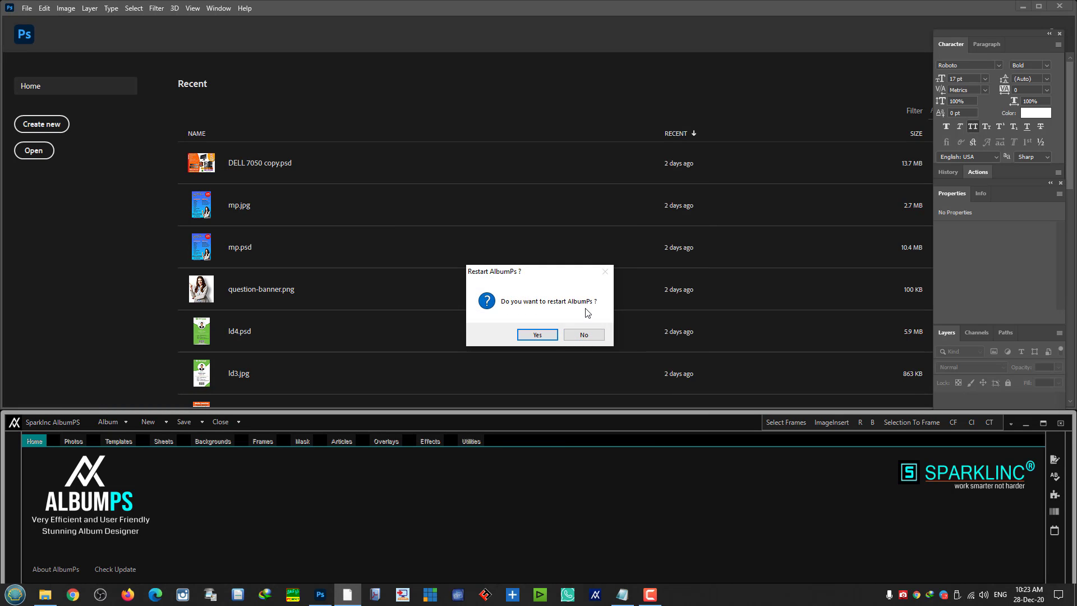
pyautogui.click(583, 335)
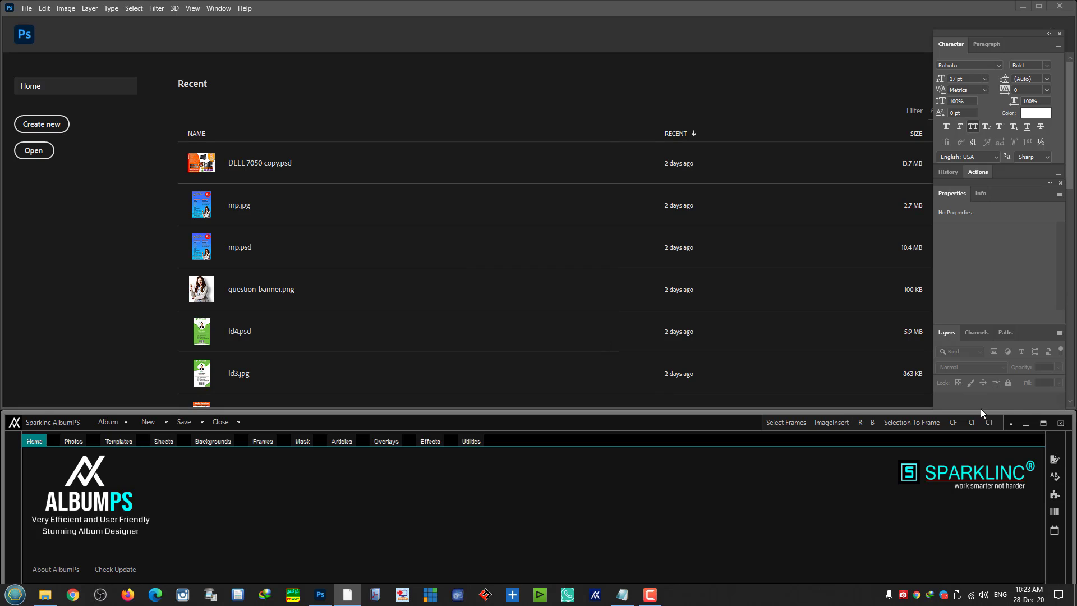
pyautogui.click(1046, 427)
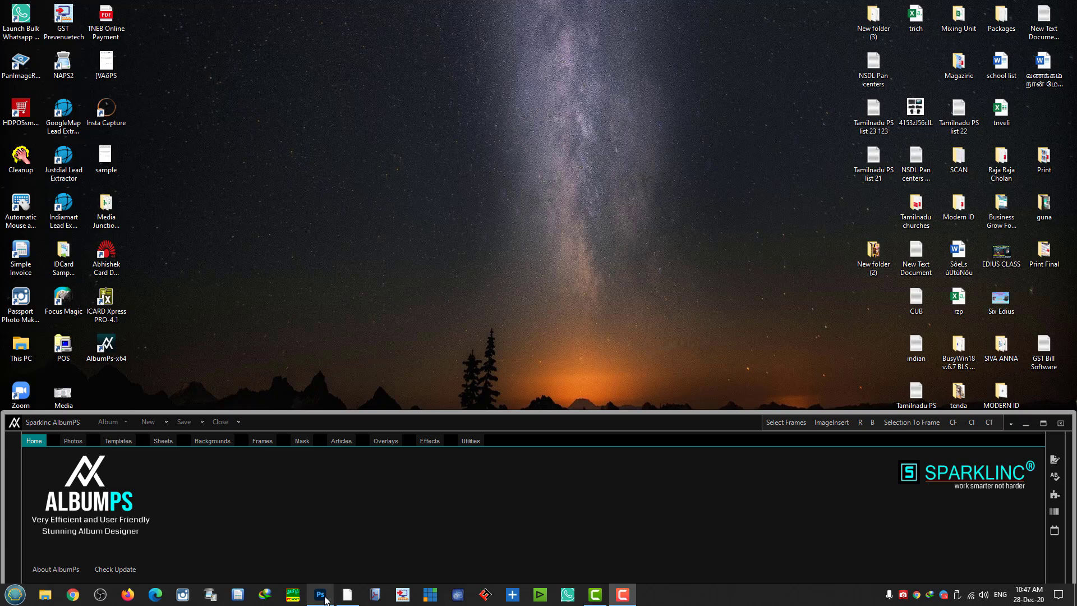
pyautogui.click(322, 596)
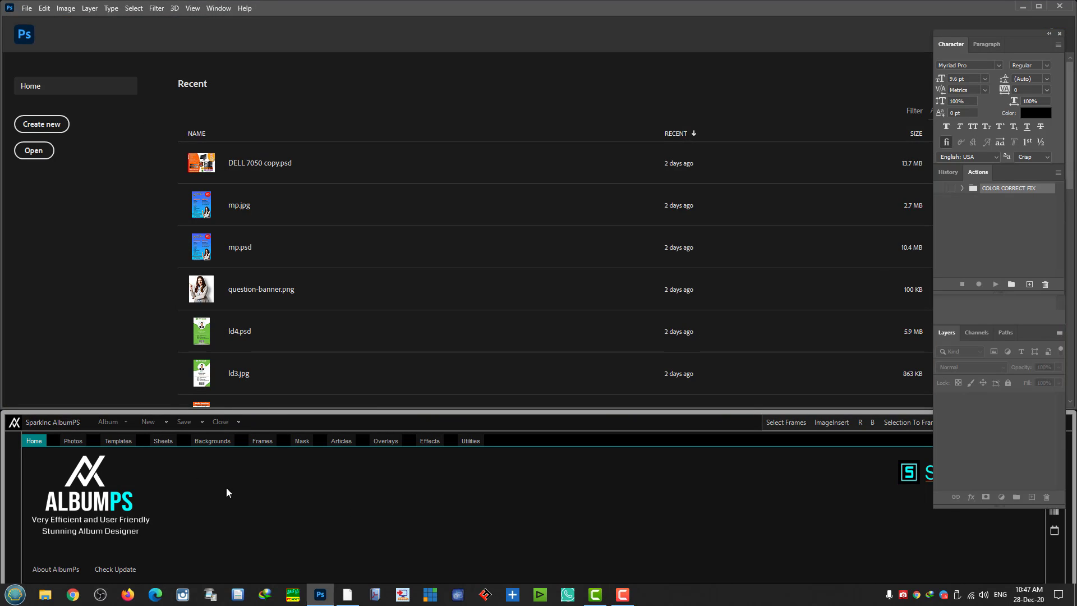
# - In Photos, add an event photo folder by browsing Dream Photography to the jd folder
pyautogui.click(85, 442)
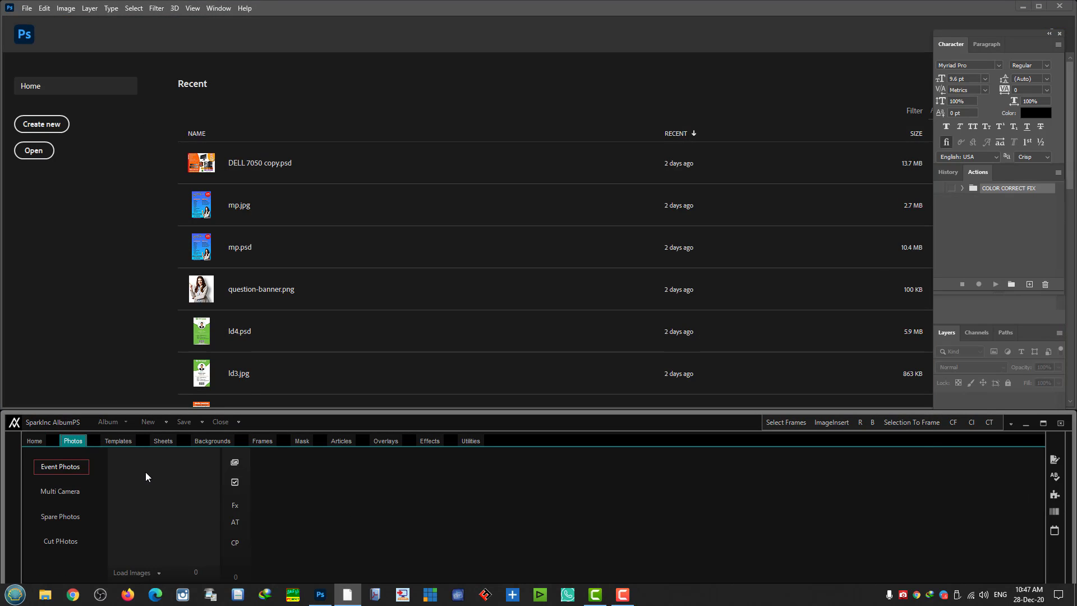
pyautogui.rightClick(146, 472)
pyautogui.click(169, 438)
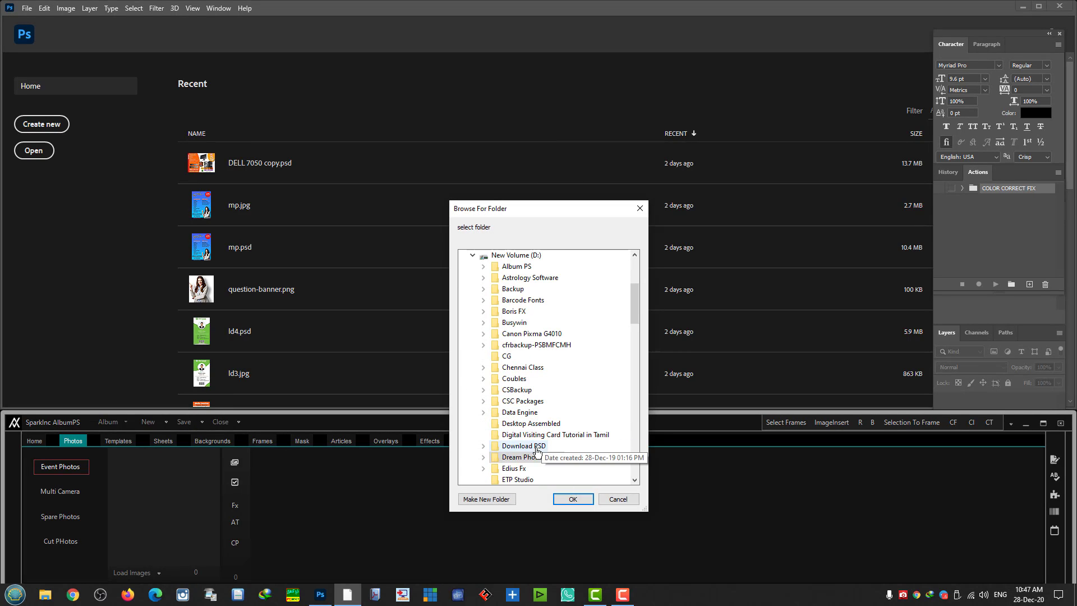
pyautogui.doubleClick(532, 457)
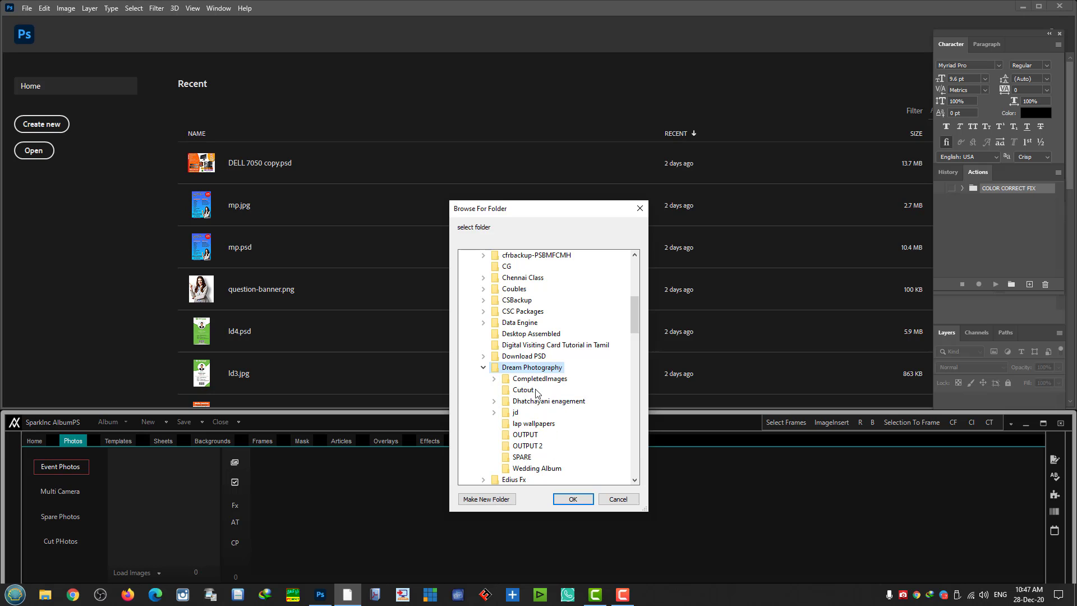
pyautogui.doubleClick(539, 378)
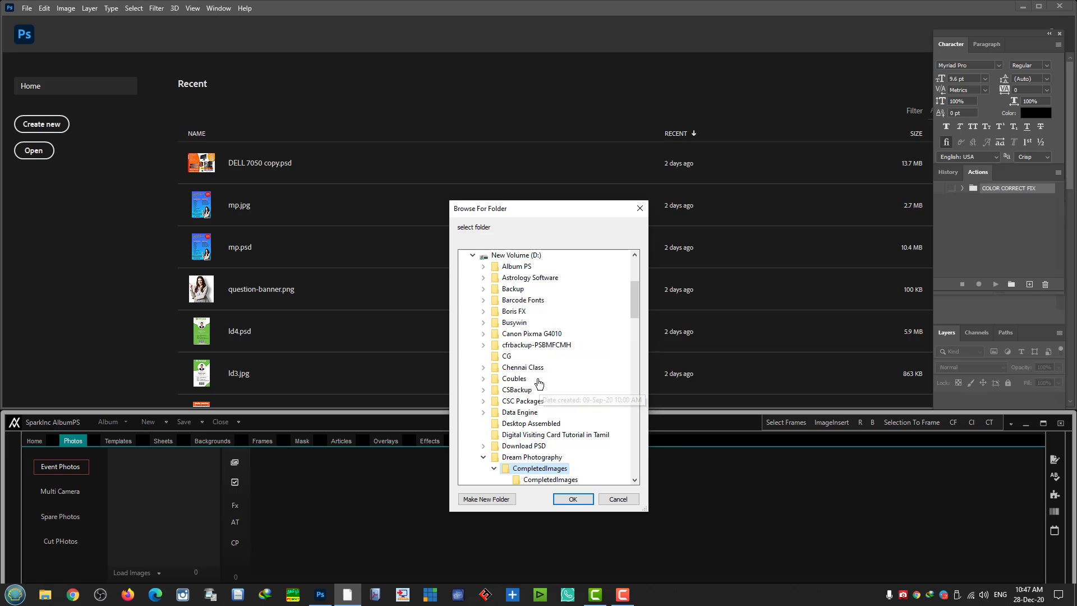
pyautogui.click(494, 468)
pyautogui.scroll(-4, 526, 432)
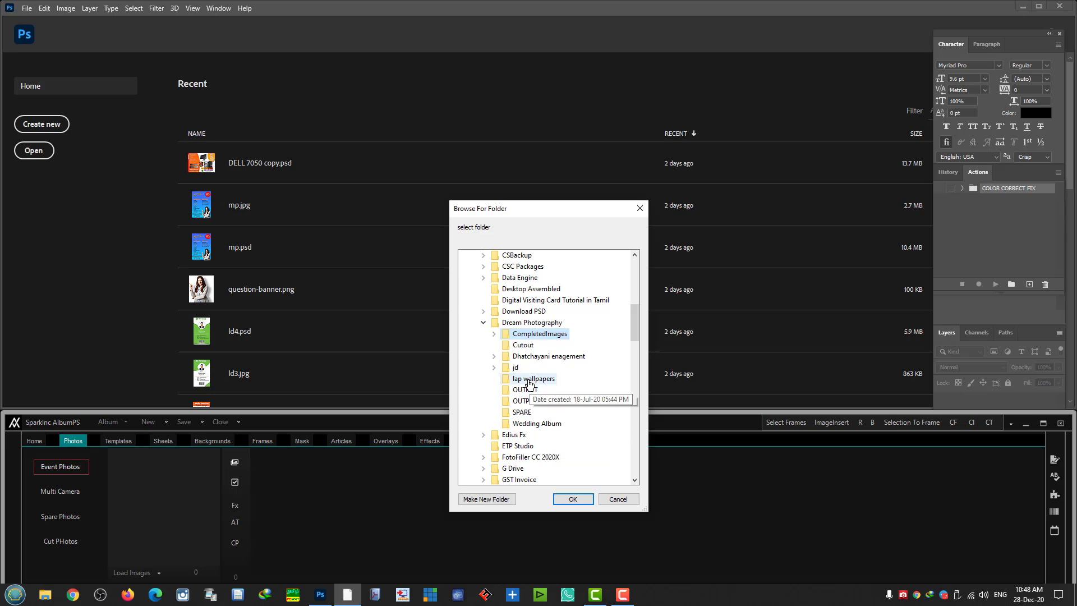
pyautogui.doubleClick(517, 367)
pyautogui.click(573, 499)
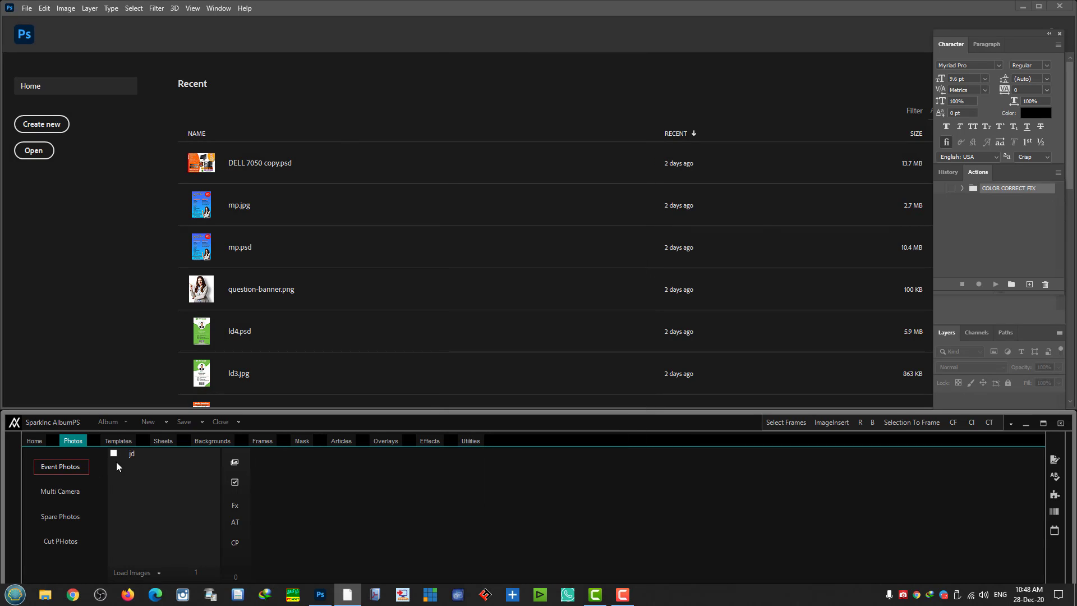
# - Remove the jd folder entry and load the engagement photos as thumbnails
pyautogui.click(115, 455)
pyautogui.rightClick(141, 463)
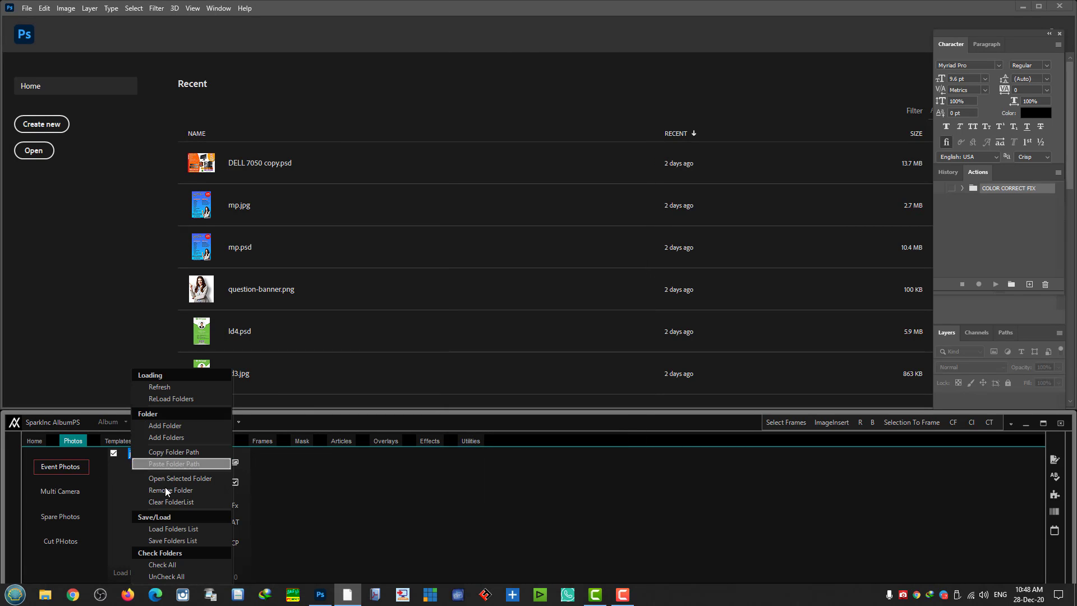
pyautogui.click(174, 487)
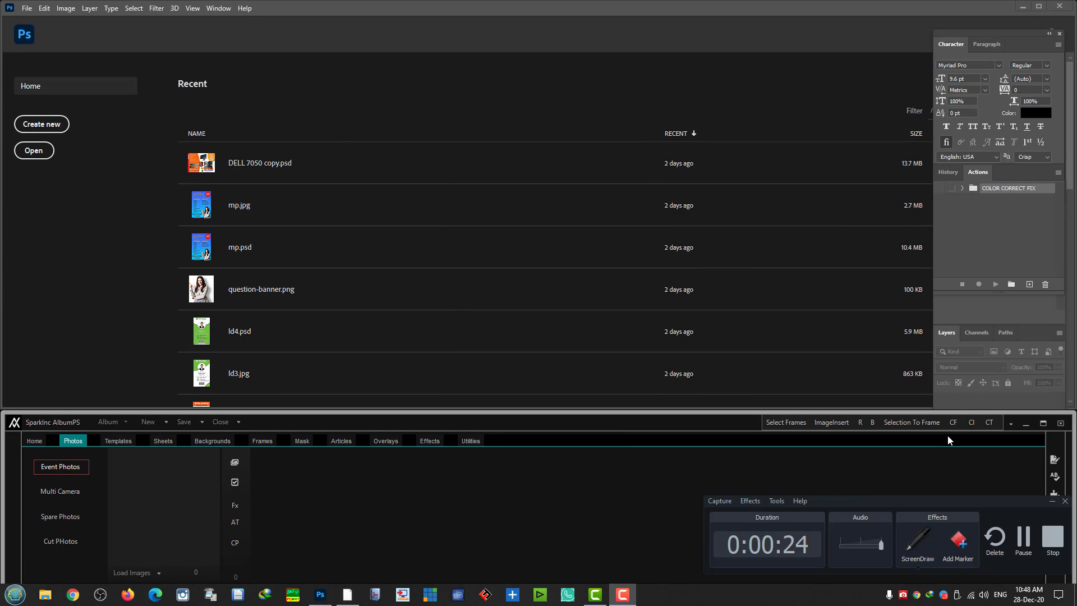
pyautogui.click(1018, 540)
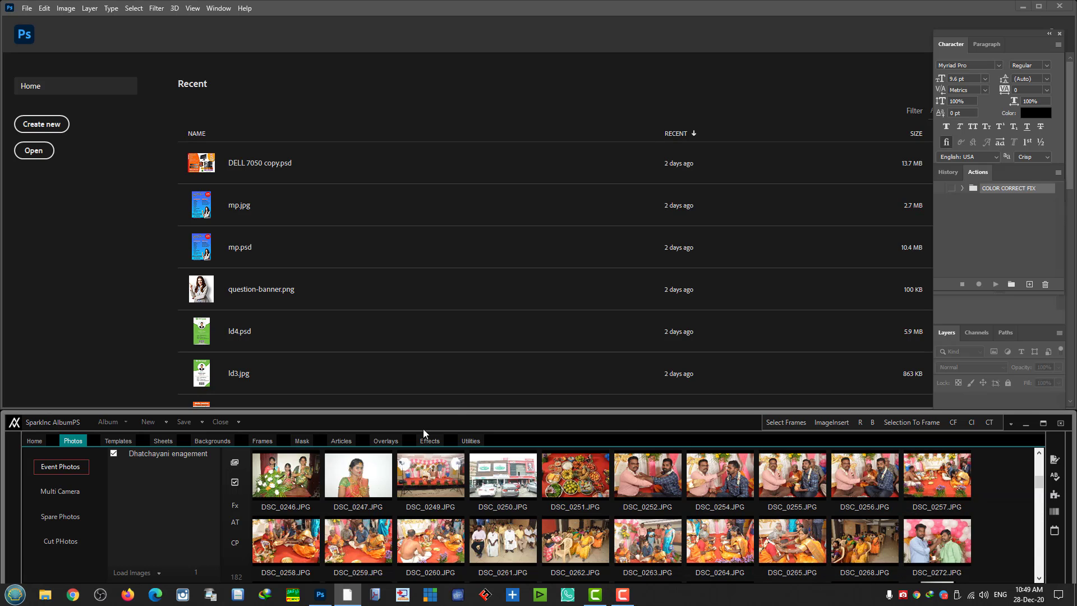
pyautogui.scroll(-3, 586, 478)
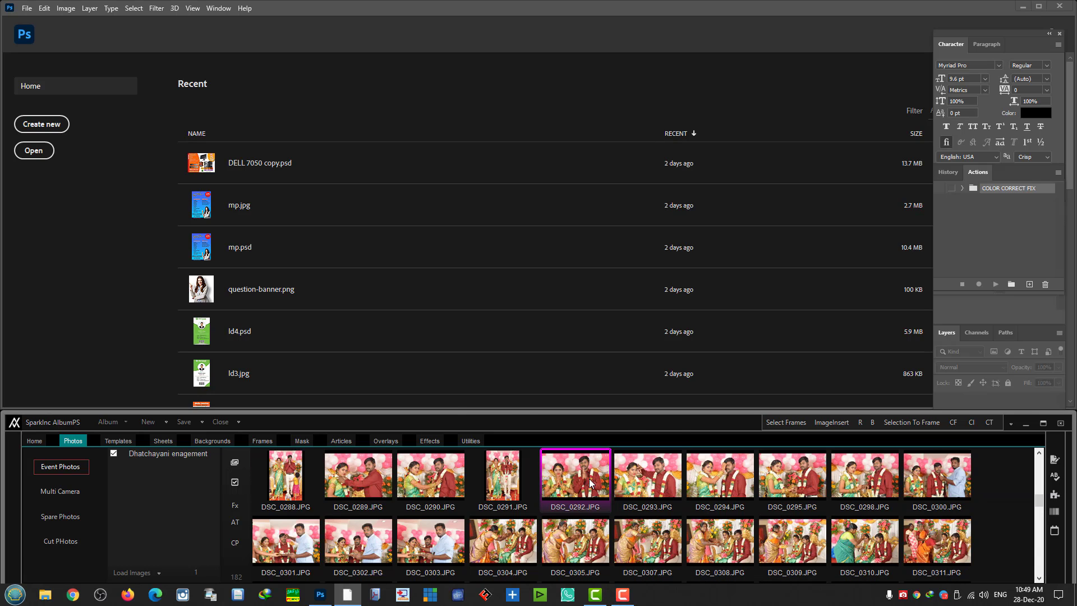
pyautogui.scroll(2, 589, 478)
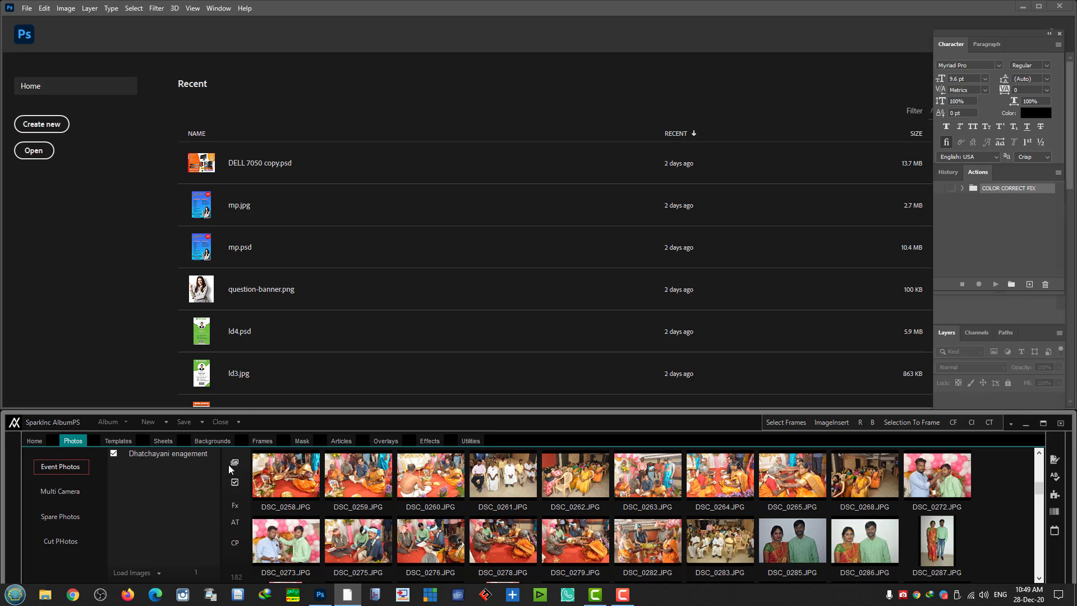
# - Check the photo effects settings and inspect the existing COLOR CORRECT FIX action set
pyautogui.click(235, 505)
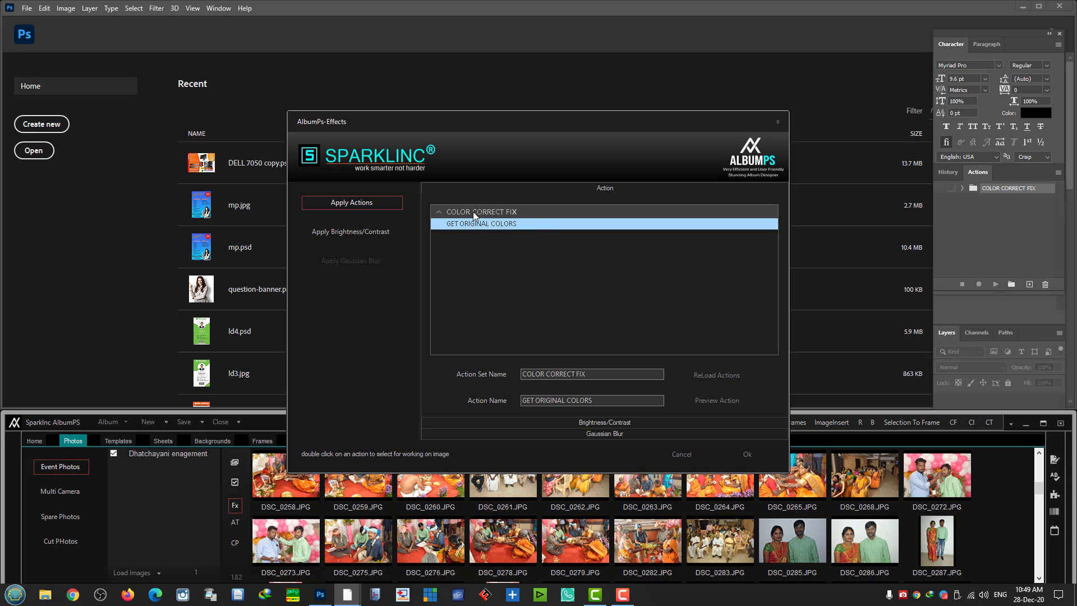
pyautogui.click(681, 454)
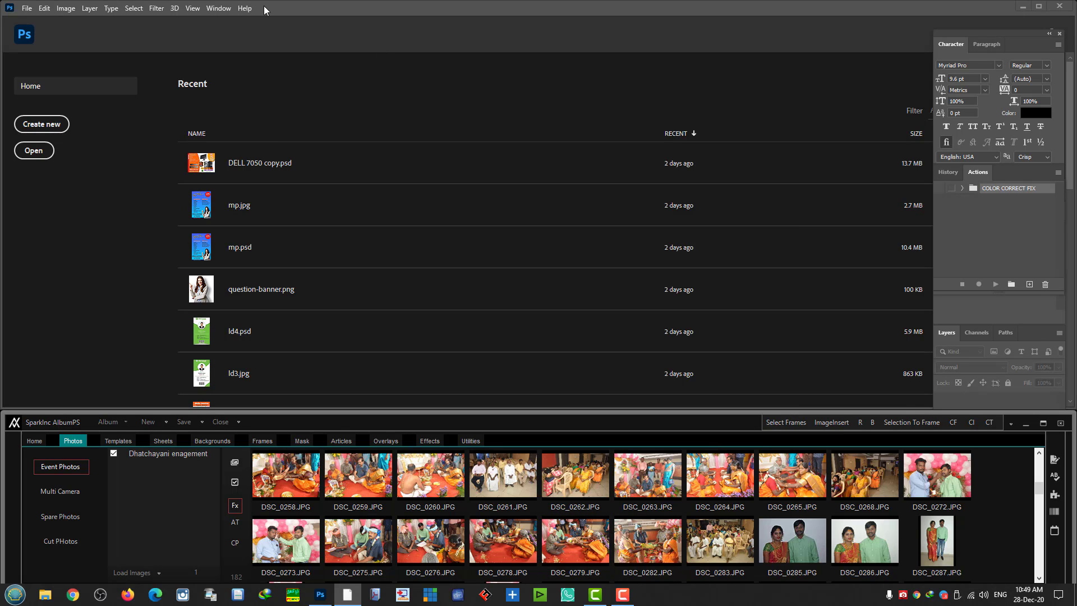
pyautogui.click(218, 8)
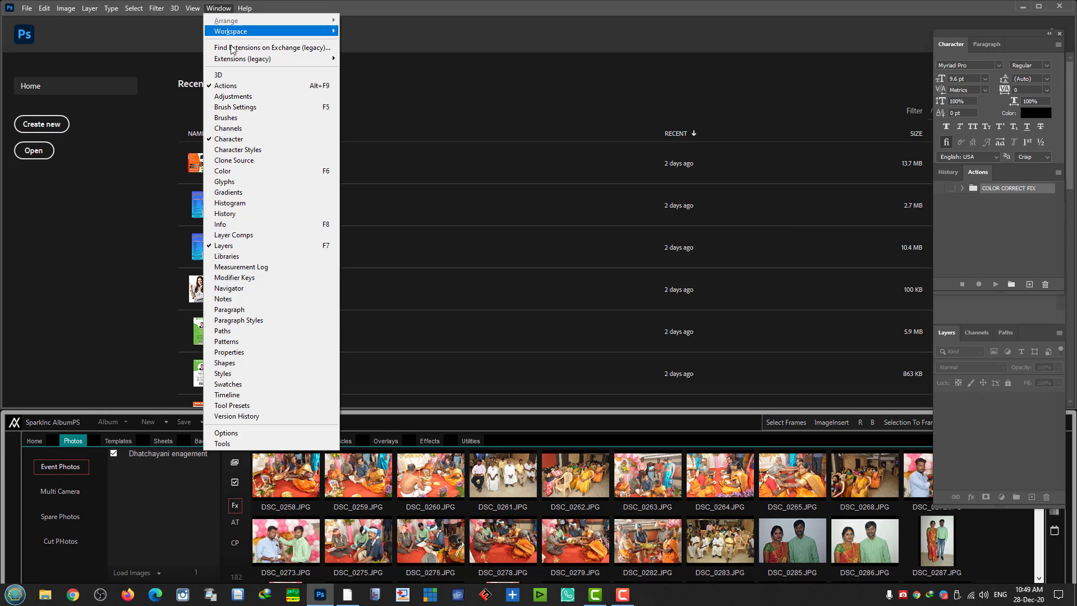
pyautogui.click(966, 189)
pyautogui.click(963, 189)
pyautogui.doubleClick(1006, 190)
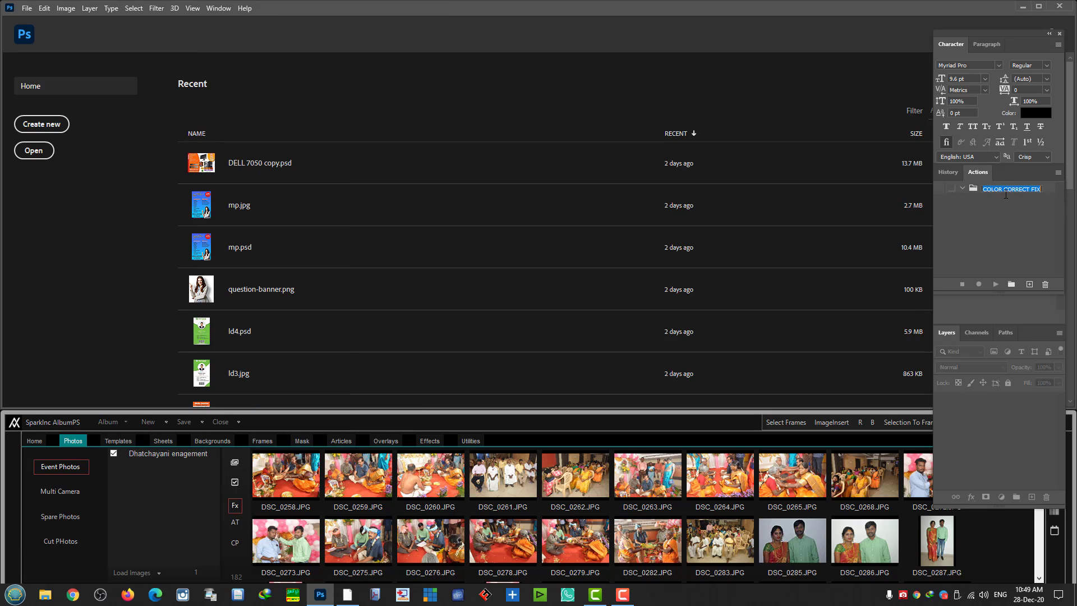
pyautogui.click(970, 193)
# - Clear all actions, then load COLOR CORRECT FIX.atn and expand the set
pyautogui.click(1058, 173)
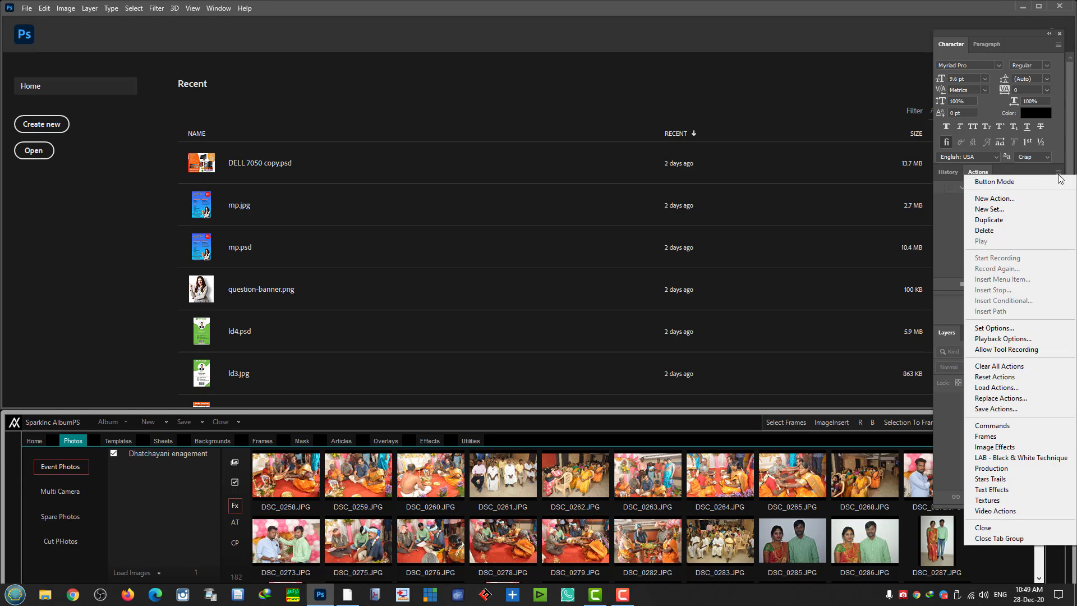
pyautogui.click(1001, 367)
pyautogui.press('Return')
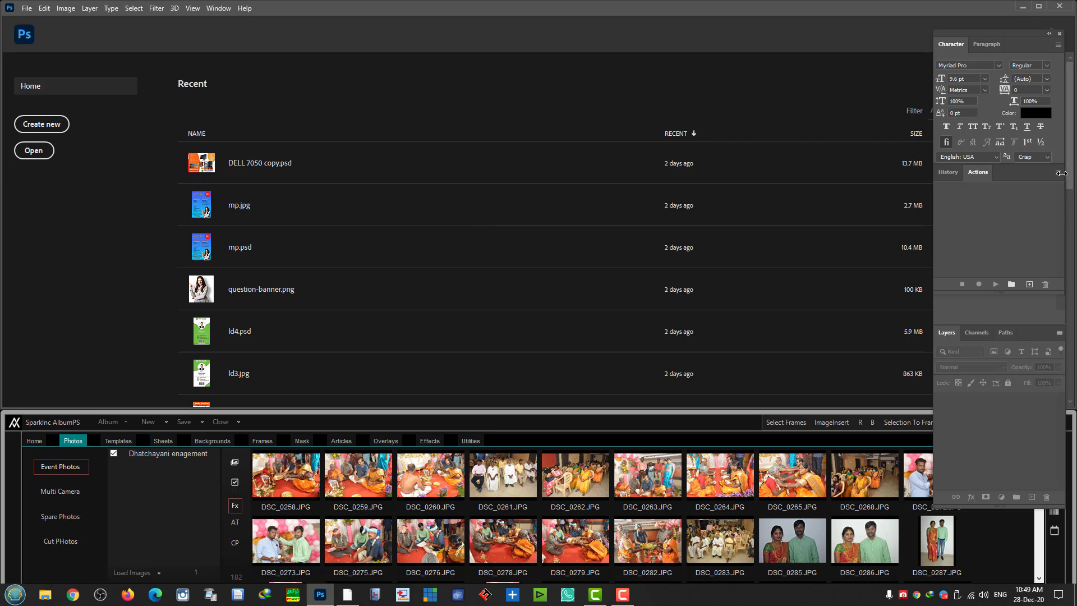
pyautogui.click(1059, 173)
pyautogui.click(996, 387)
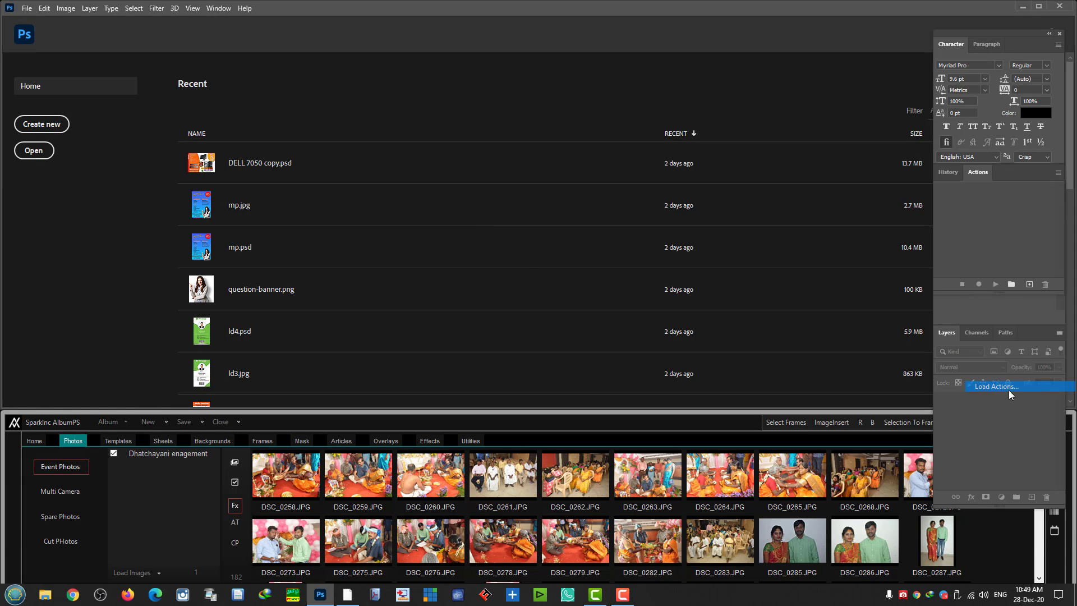
pyautogui.doubleClick(142, 84)
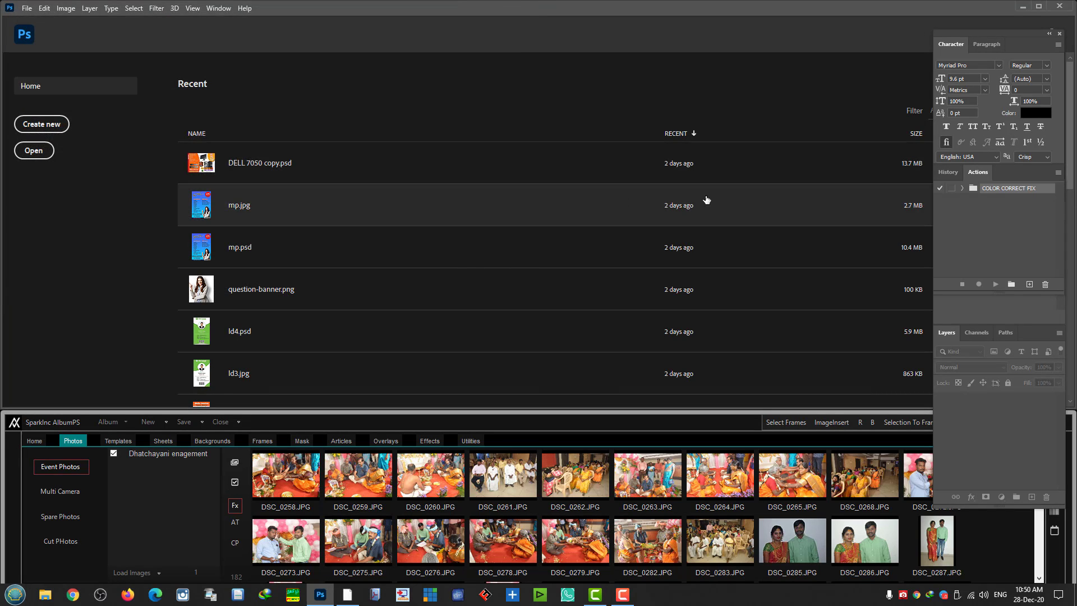
pyautogui.click(963, 189)
# - Open DSC_0273.JPG at 25%, run GET ORIGINAL COLORS on it, then close it
pyautogui.click(997, 200)
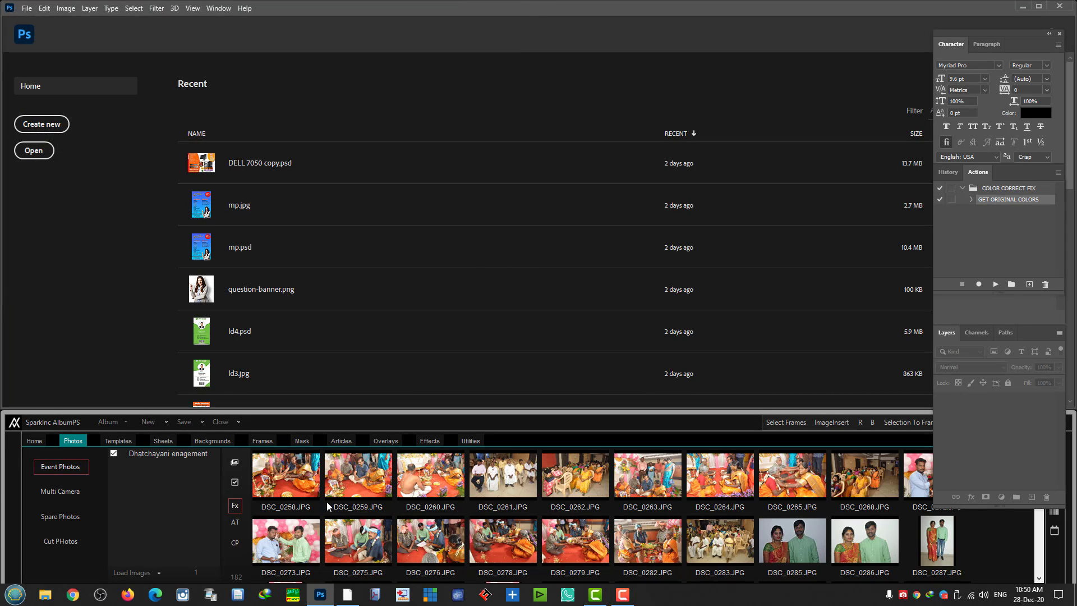
pyautogui.doubleClick(285, 537)
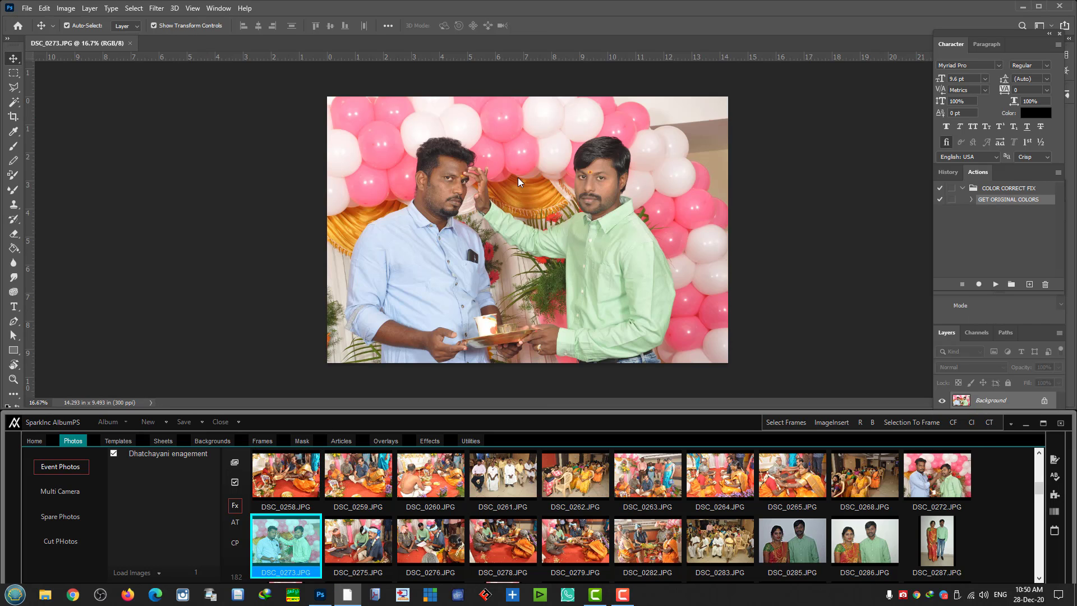
pyautogui.click(483, 194)
pyautogui.hotkey('ctrl', '+')
pyautogui.scroll(1, 626, 297)
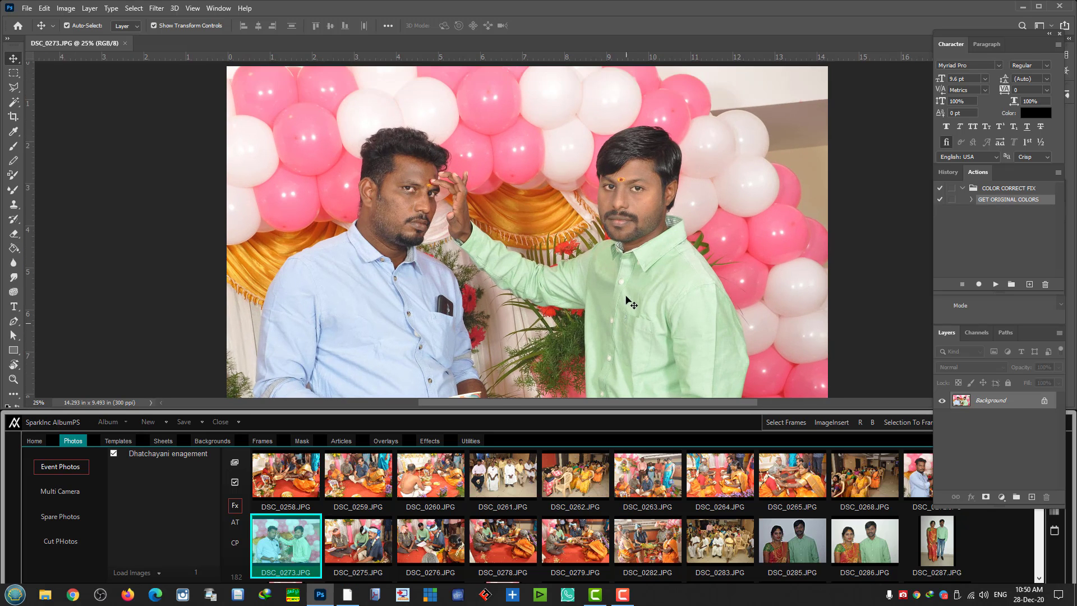
pyautogui.click(995, 283)
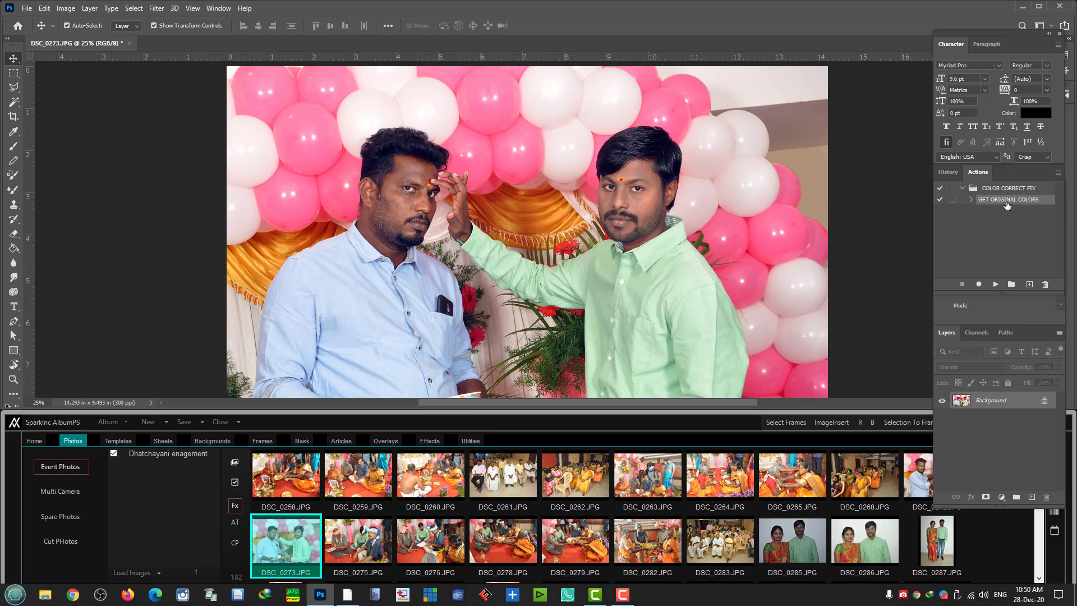
pyautogui.click(129, 44)
# - Discard DSC_0273 changes and set Fx to GET ORIGINAL COLORS from COLOR CORRECT FIX
pyautogui.click(534, 165)
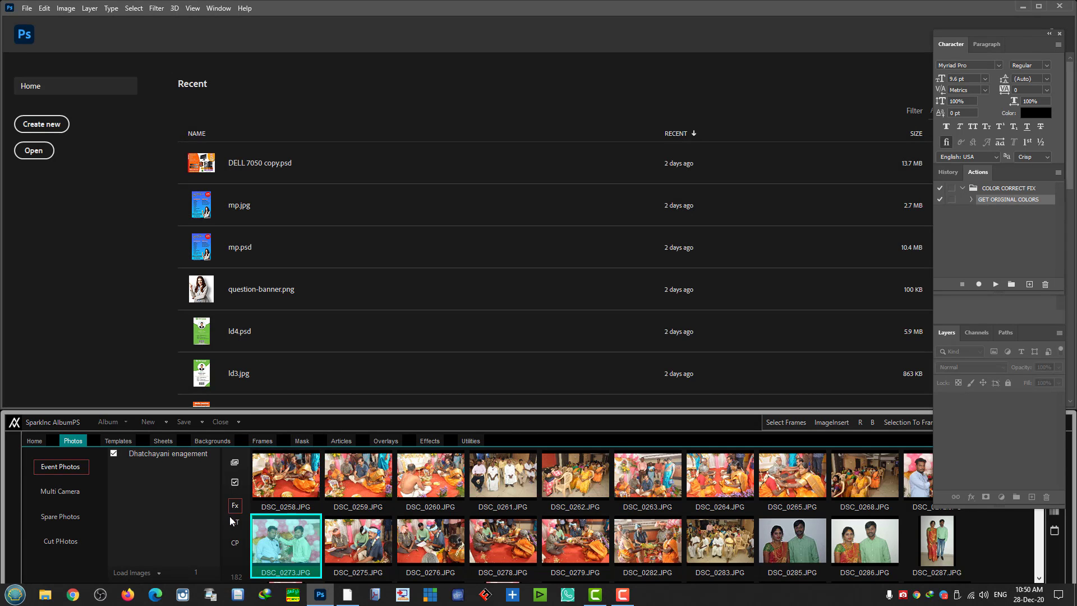
pyautogui.click(235, 507)
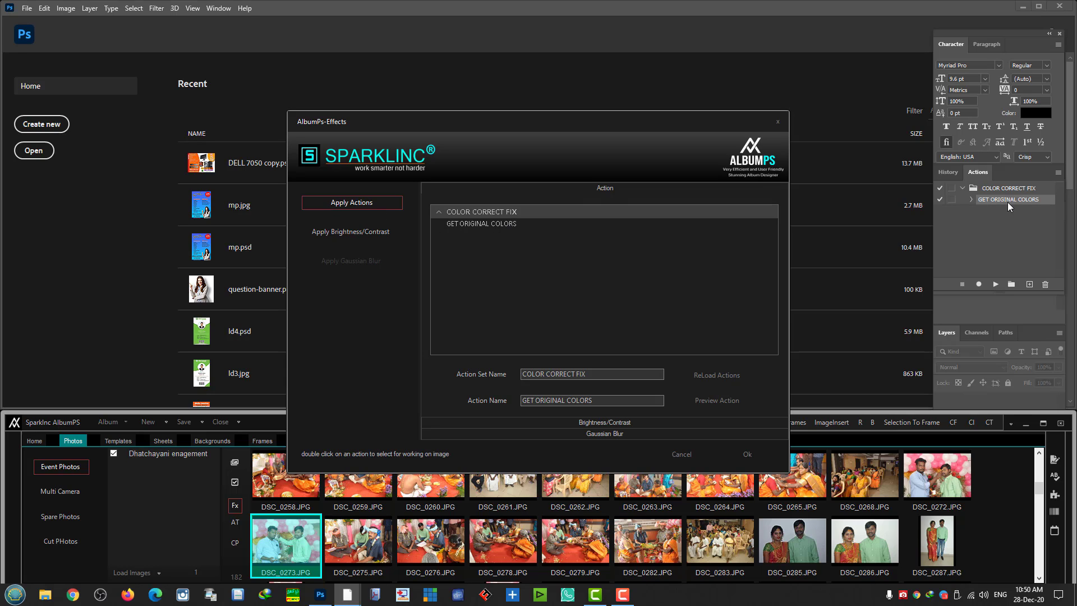
pyautogui.click(470, 223)
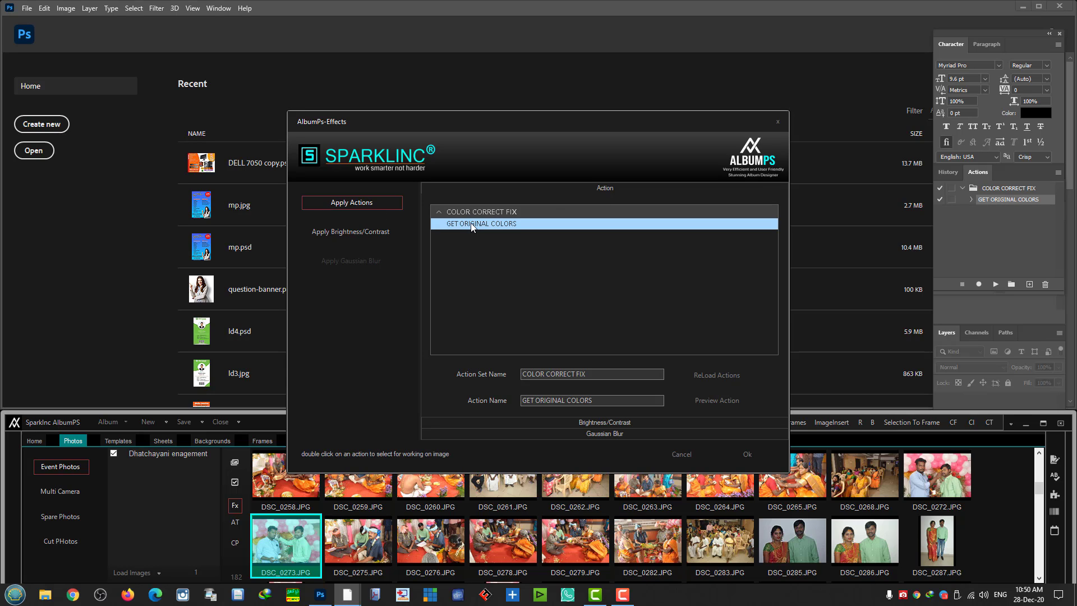
pyautogui.moveTo(593, 374); pyautogui.dragTo(529, 386)
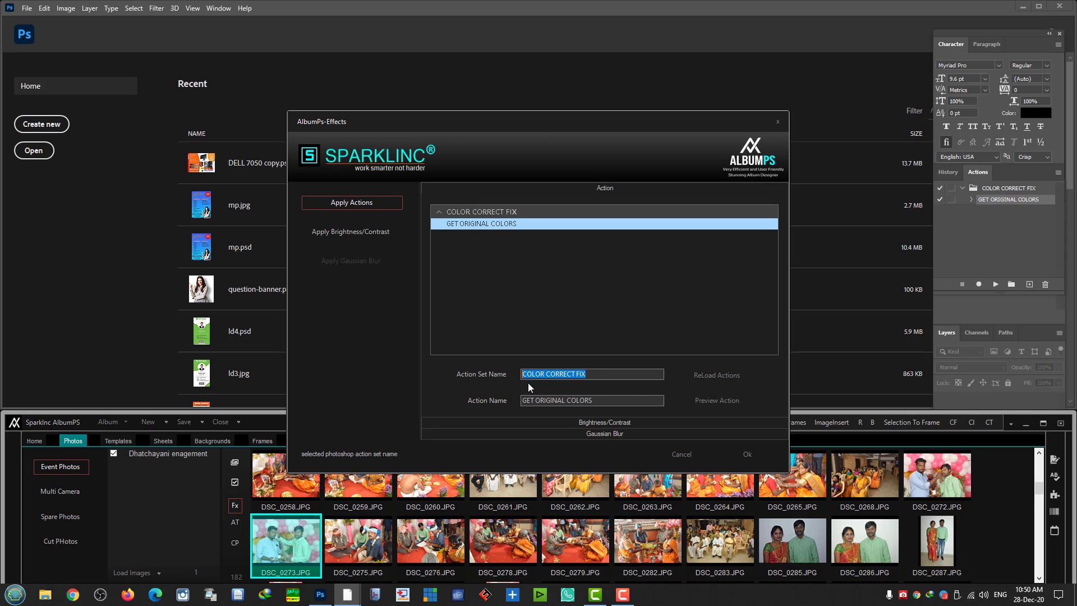
pyautogui.moveTo(608, 400); pyautogui.dragTo(519, 403)
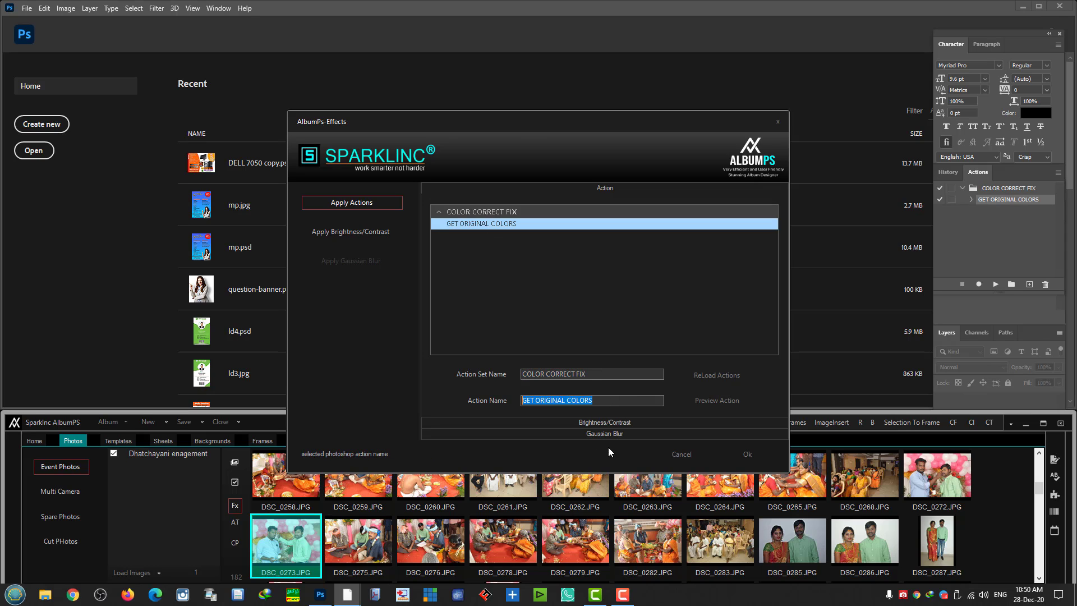
pyautogui.click(755, 454)
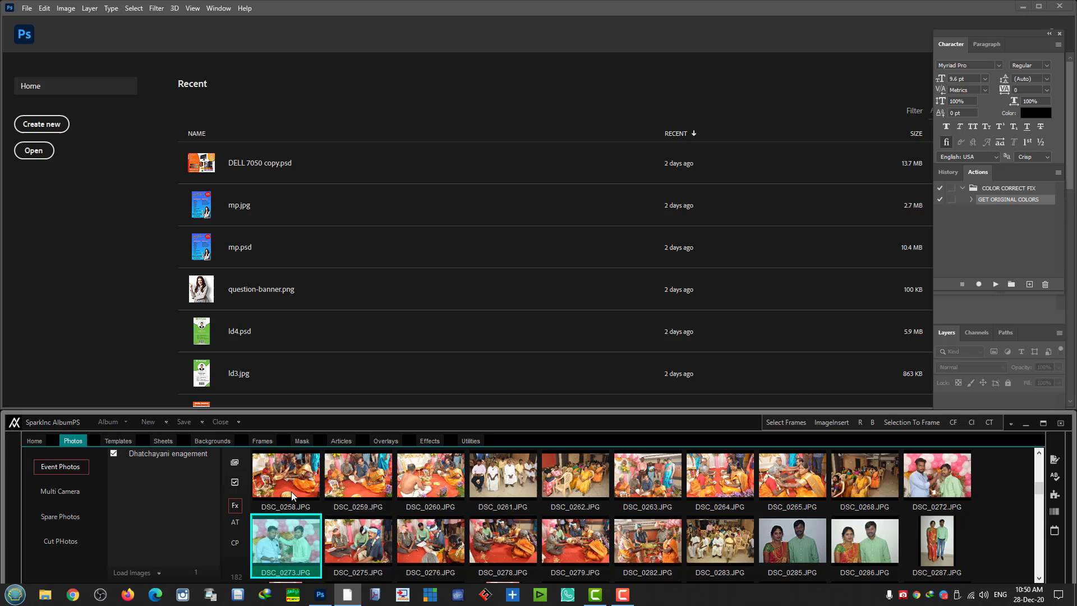
# - Set Mouse Double Click to Paste Into Frame in the CP settings
pyautogui.click(235, 543)
pyautogui.click(689, 537)
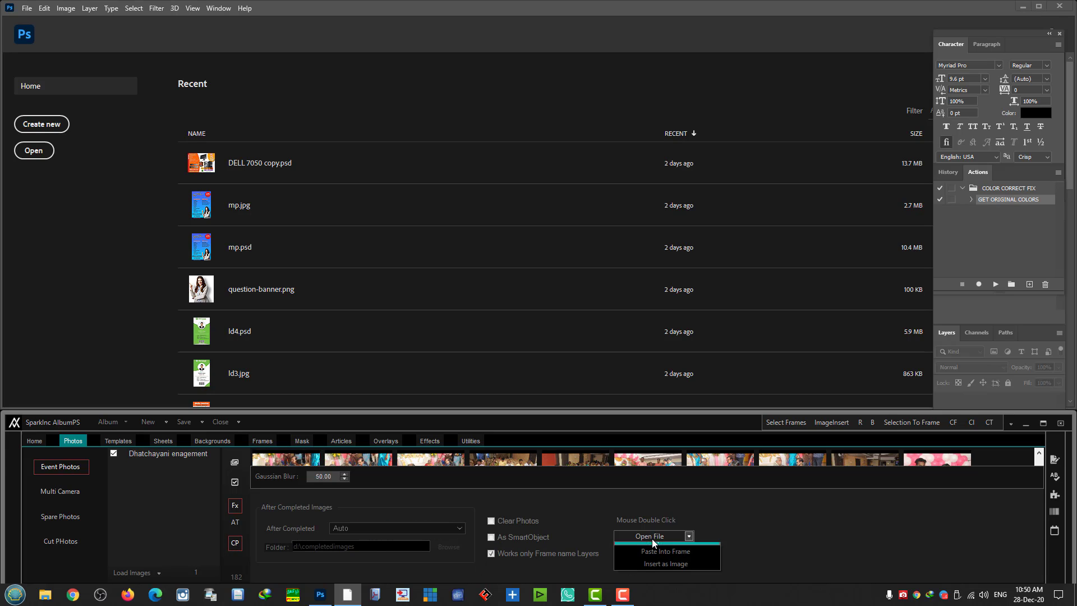
pyautogui.click(667, 573)
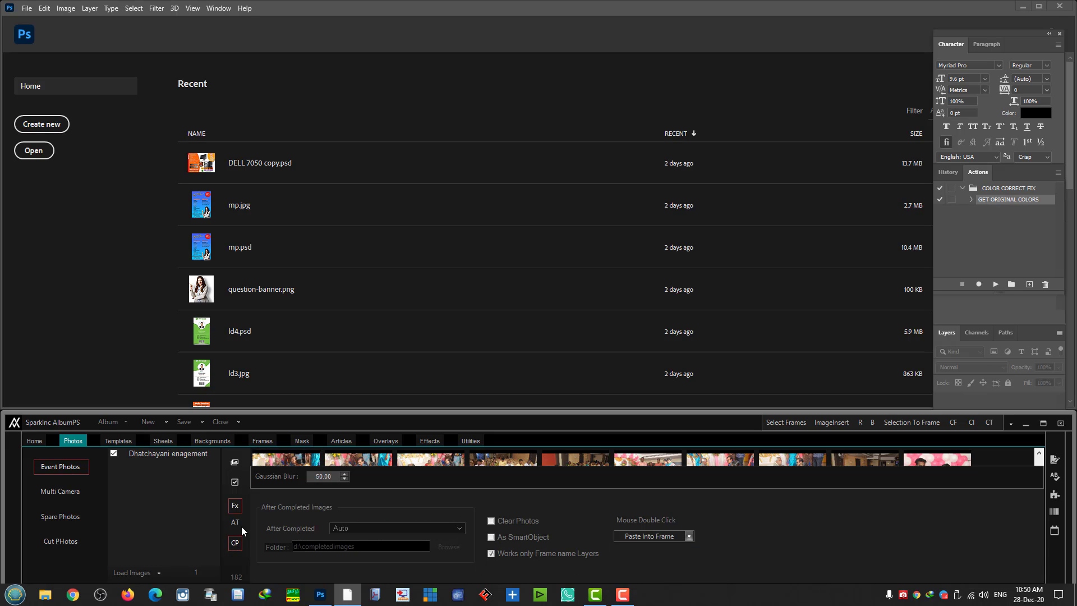
pyautogui.click(235, 544)
# - Open the 012 template in Photoshop and return to the event photos
pyautogui.click(119, 442)
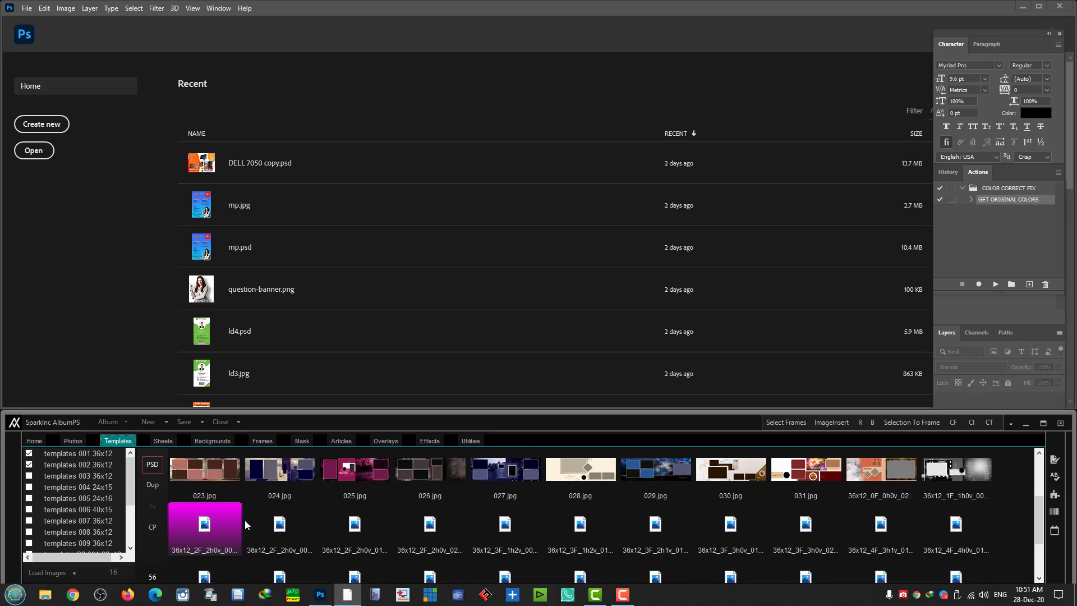
pyautogui.click(207, 531)
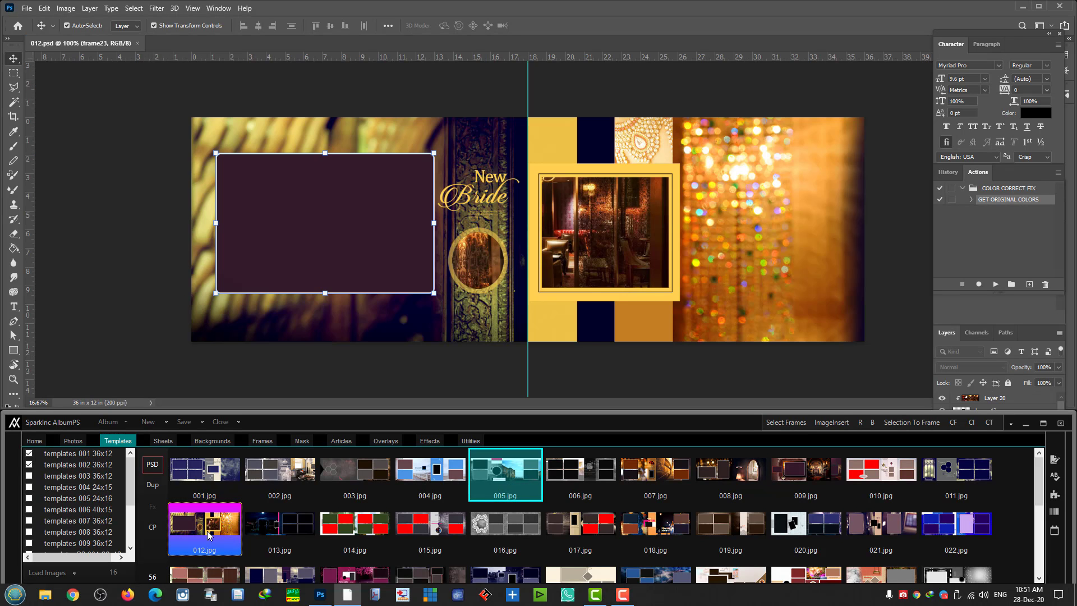
pyautogui.click(78, 442)
# - Select frame23 and fill it with the DSC_0289.JPG couple photo, viewing at 50%
pyautogui.rightClick(238, 186)
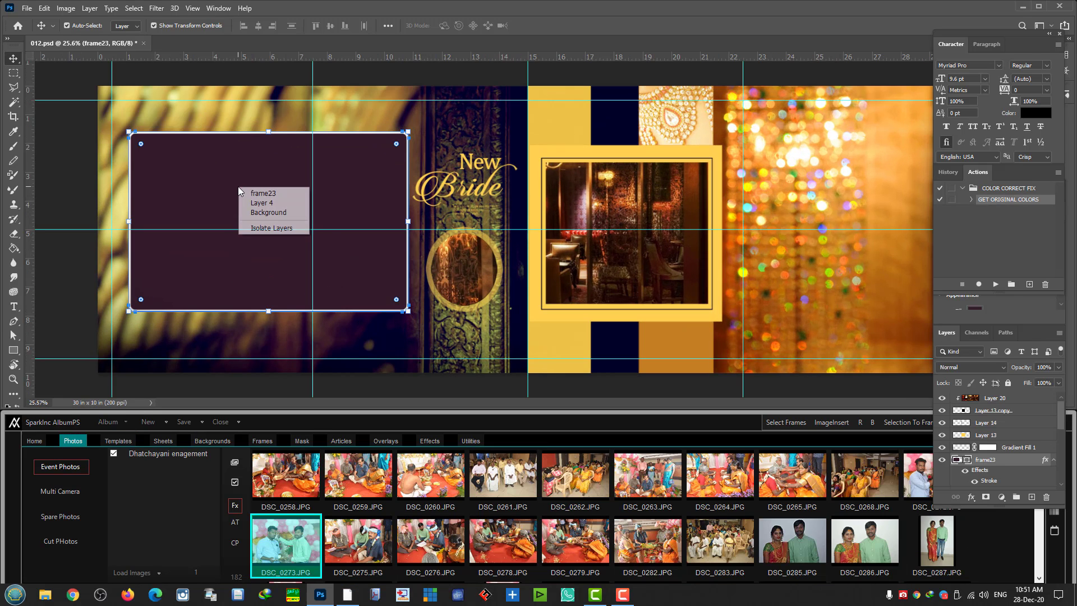
pyautogui.click(262, 193)
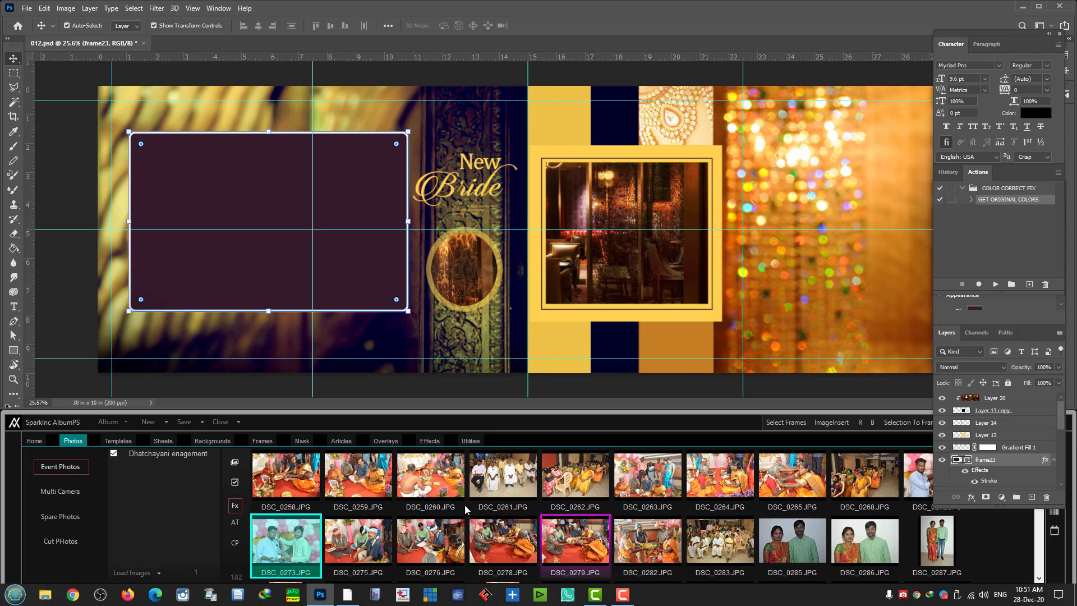
pyautogui.scroll(2, 487, 488)
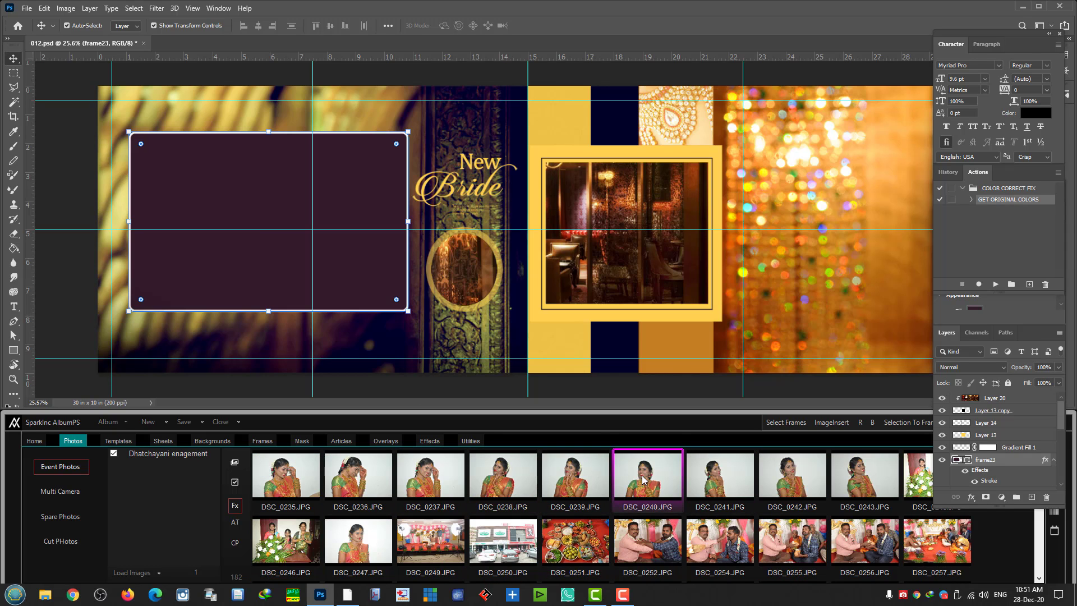
pyautogui.scroll(-4, 421, 505)
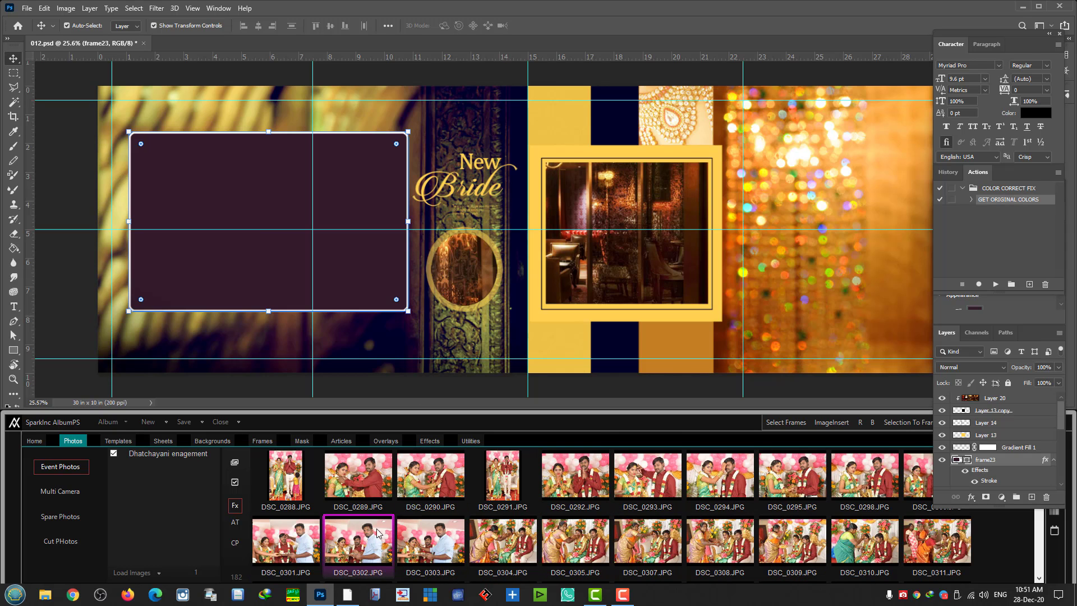
pyautogui.click(362, 488)
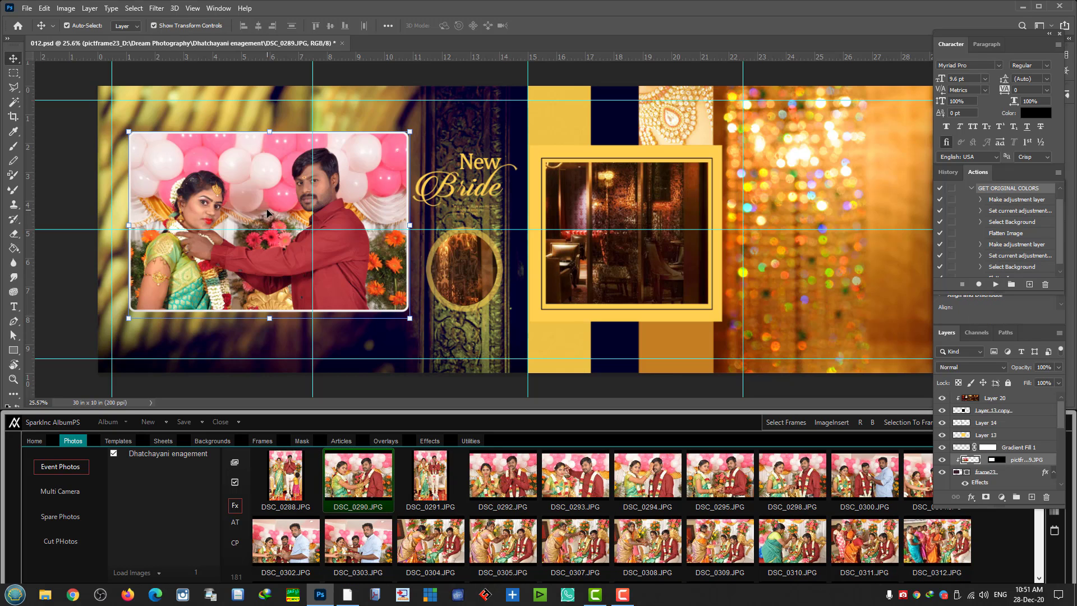
pyautogui.hotkey('ctrl', '+')
pyautogui.hotkey('ctrl', '+')
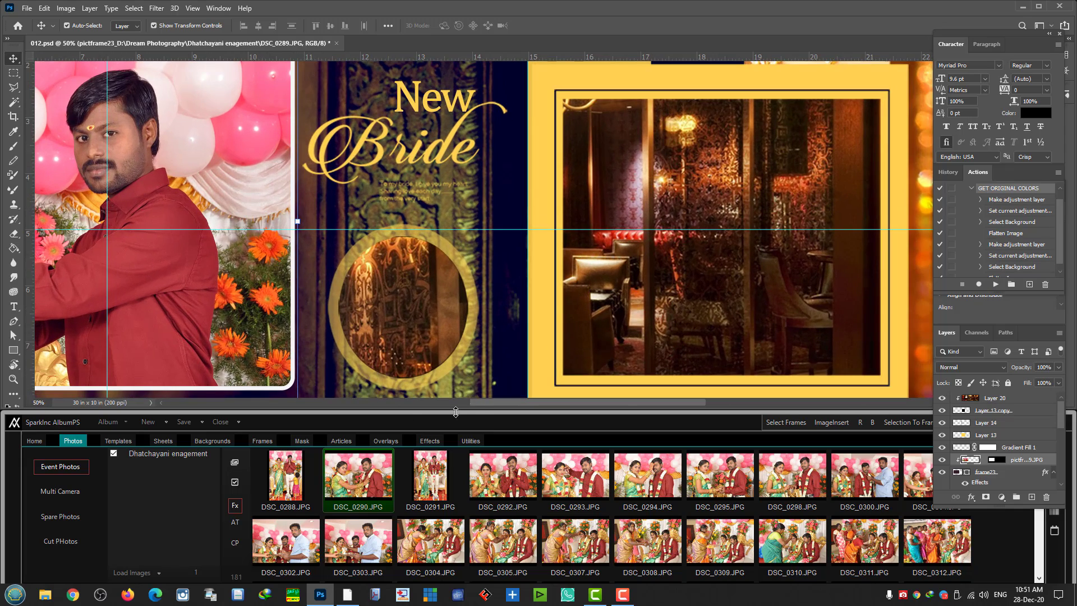
pyautogui.moveTo(480, 402); pyautogui.dragTo(395, 396)
pyautogui.scroll(1, 379, 332)
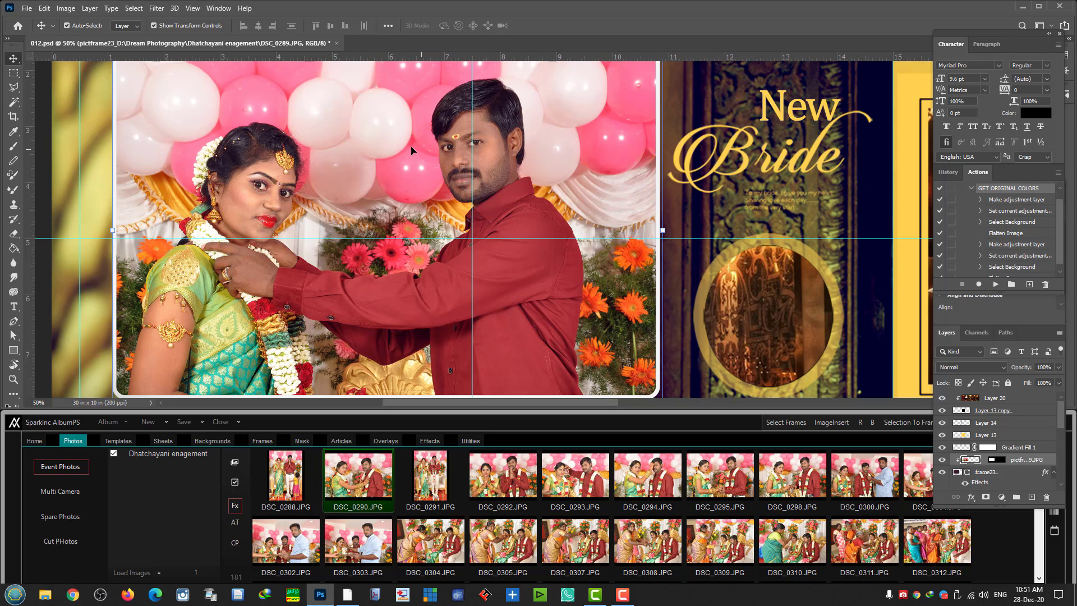
pyautogui.click(236, 544)
# - Set the CP settings' Mouse Double Click option to Open File
pyautogui.click(669, 539)
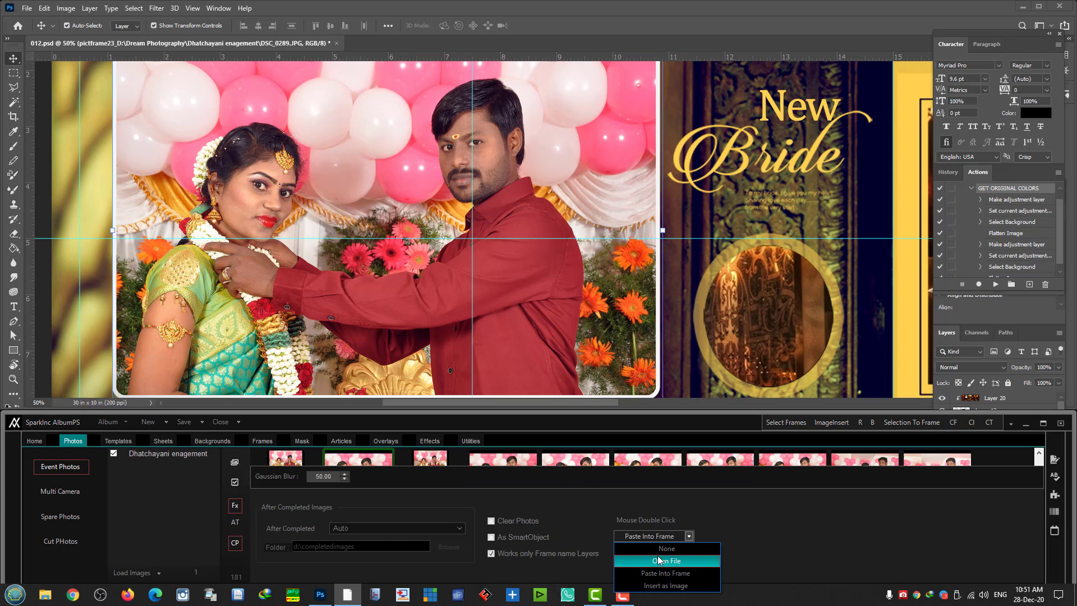
pyautogui.click(660, 561)
pyautogui.click(234, 542)
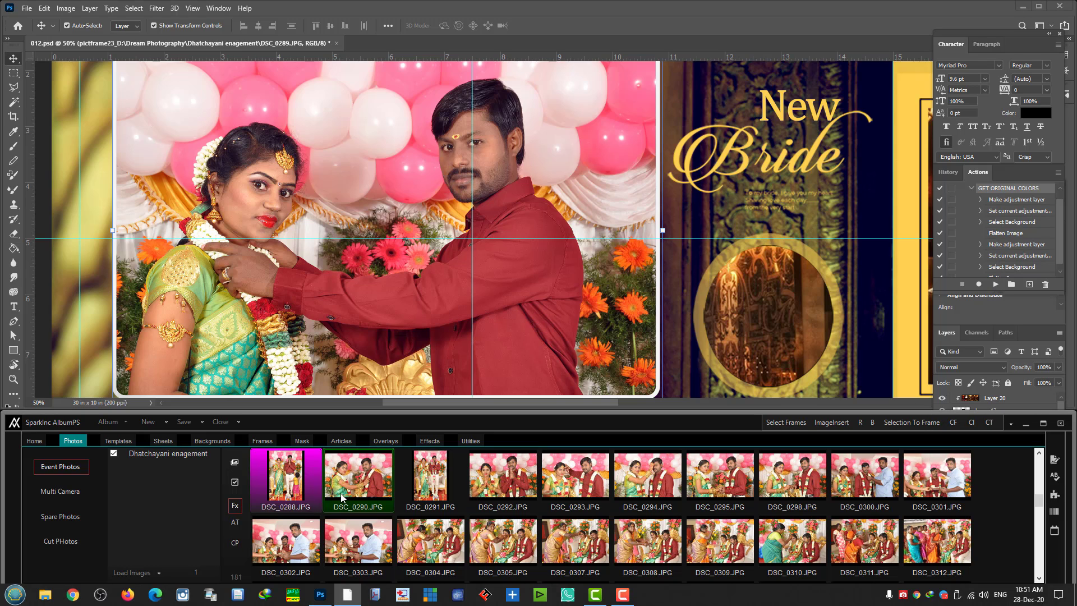
# - Open DSC_0290 as its own document in a floating window and zoom in on it
pyautogui.doubleClick(368, 482)
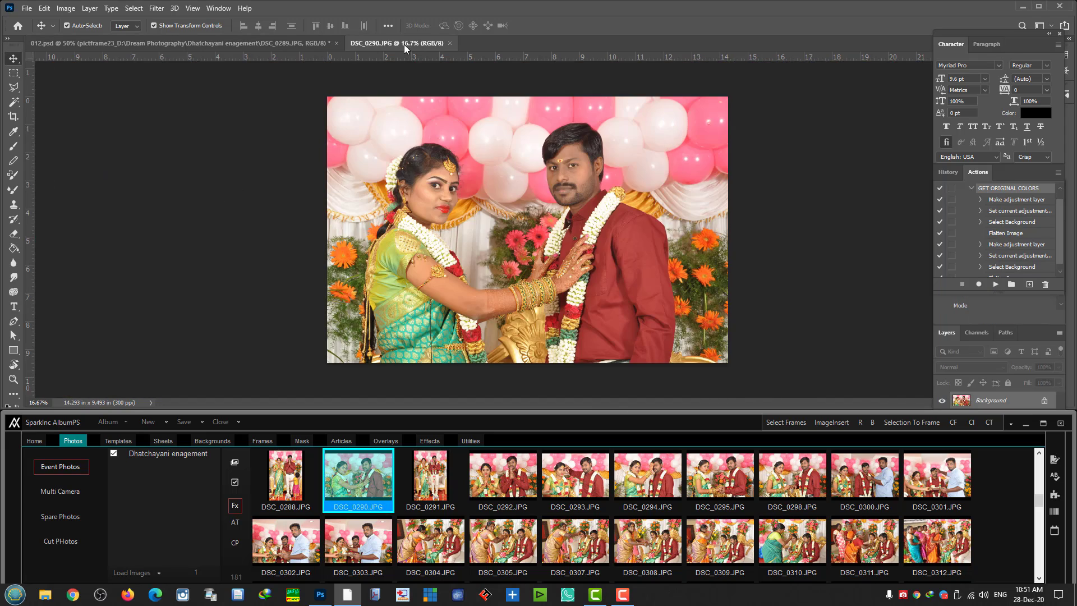
pyautogui.moveTo(404, 45); pyautogui.dragTo(314, 217)
pyautogui.hotkey('ctrl', '+')
pyautogui.hotkey('ctrl', '+')
pyautogui.hotkey('ctrl', '+')
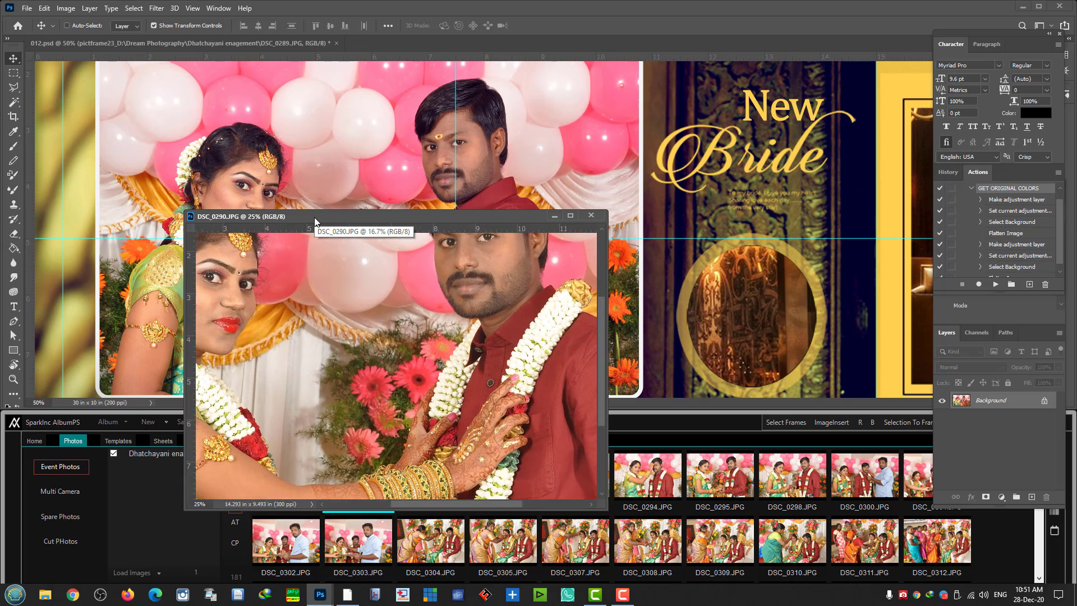
pyautogui.scroll(4, 477, 326)
pyautogui.scroll(1, 477, 330)
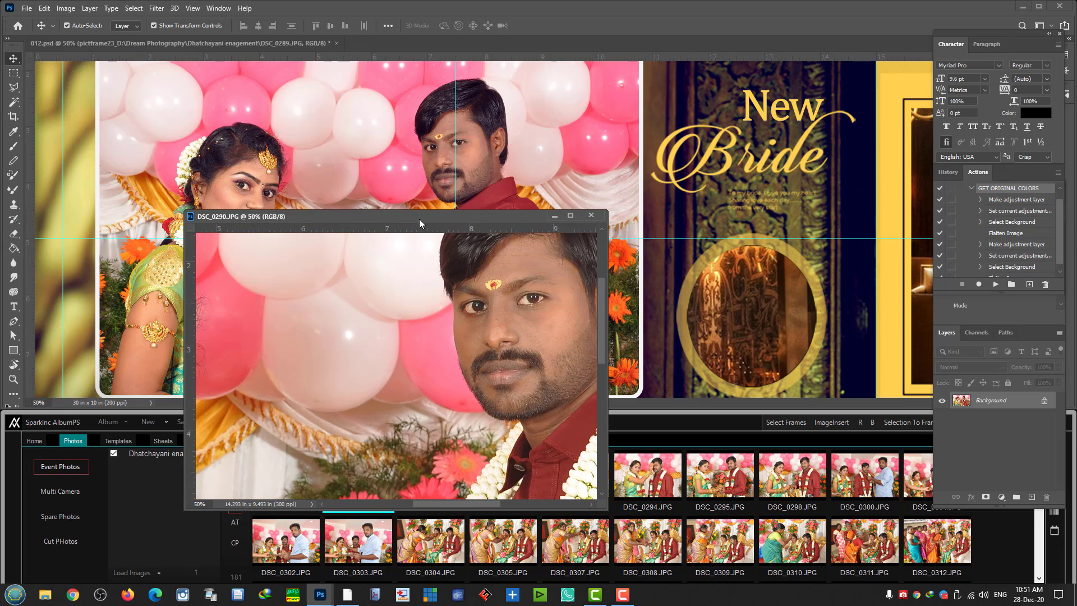
pyautogui.moveTo(419, 218); pyautogui.dragTo(725, 89)
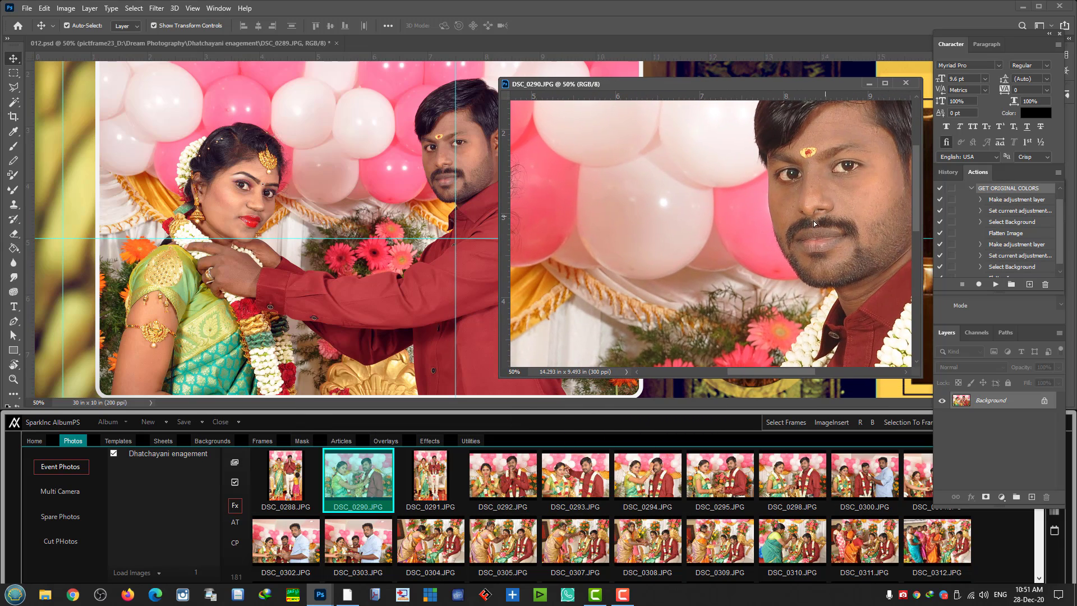
pyautogui.moveTo(813, 220); pyautogui.dragTo(761, 245)
pyautogui.click(627, 190)
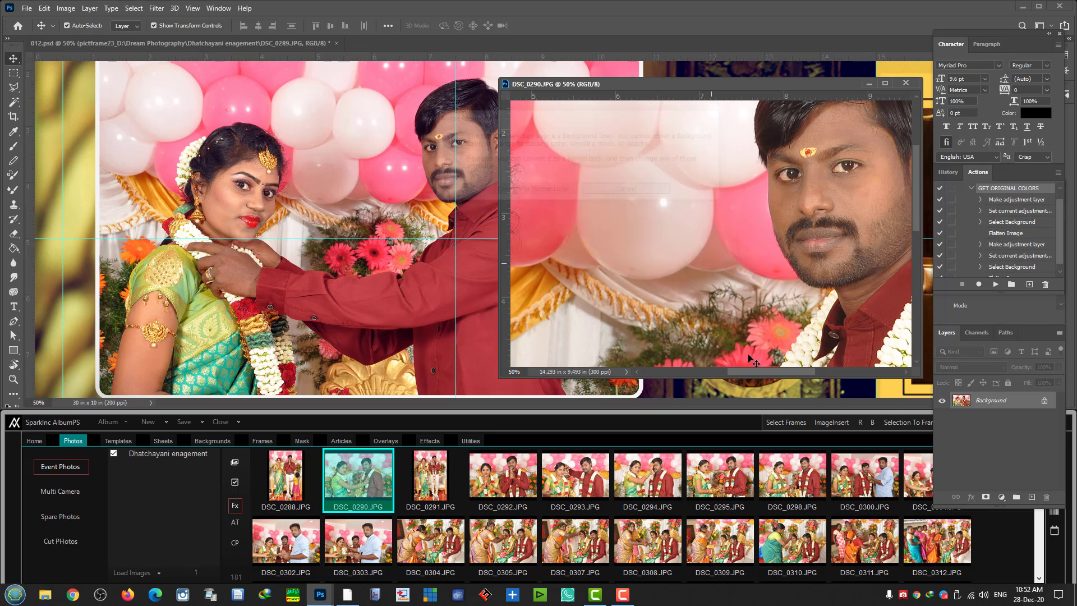
pyautogui.moveTo(744, 369); pyautogui.dragTo(772, 369)
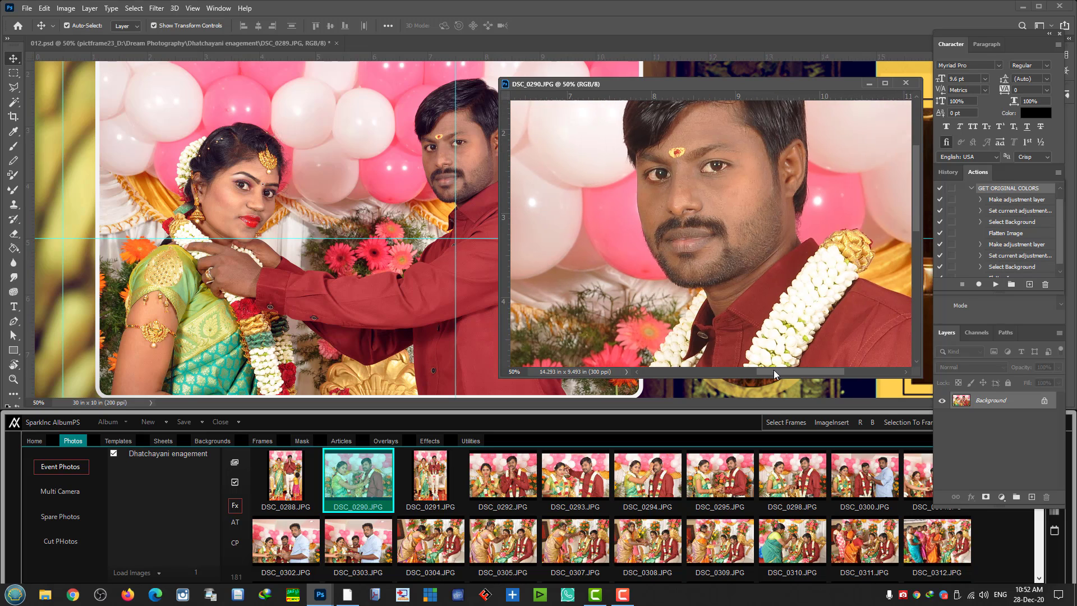
# - Zoom in on the man's face in the 012 layout, then close the DSC_0290 window
pyautogui.click(309, 118)
pyautogui.hotkey('ctrl', '+')
pyautogui.hotkey('ctrl', '+')
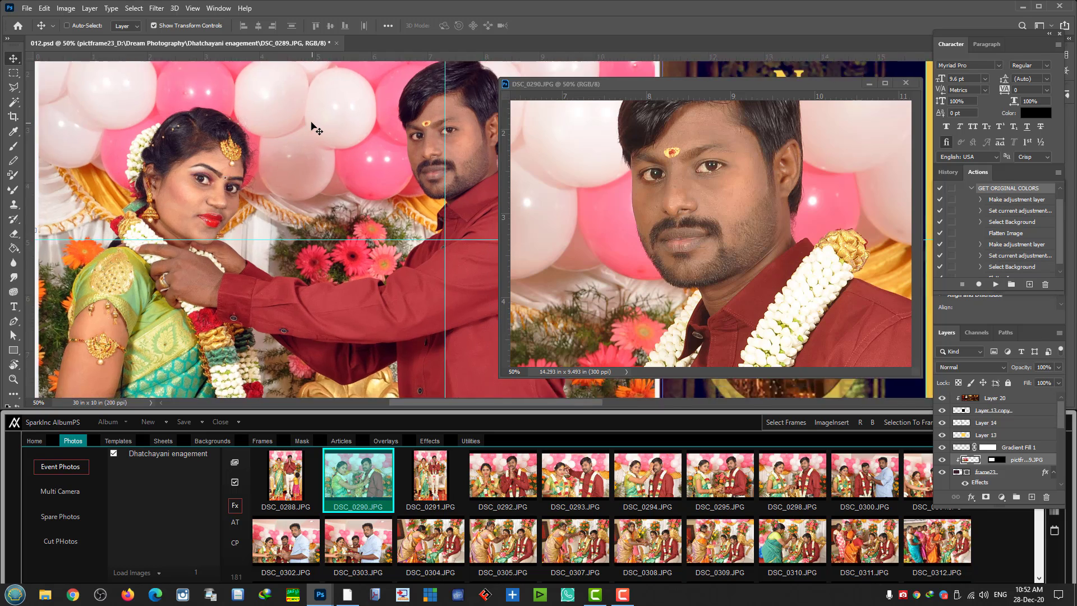
pyautogui.scroll(1, 396, 240)
pyautogui.scroll(4, 396, 241)
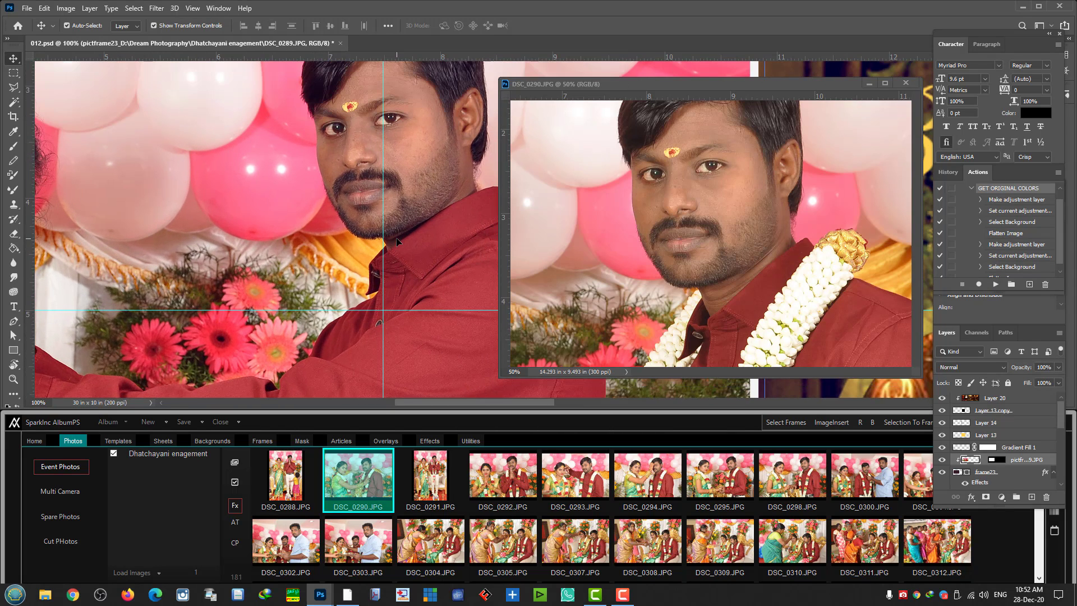
pyautogui.scroll(1, 396, 240)
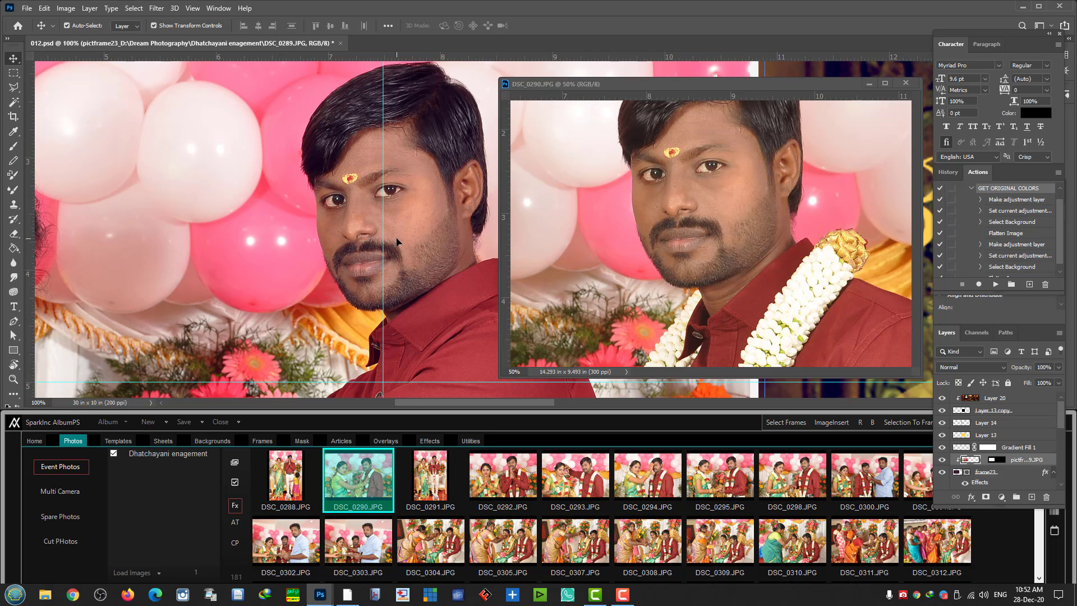
pyautogui.click(905, 83)
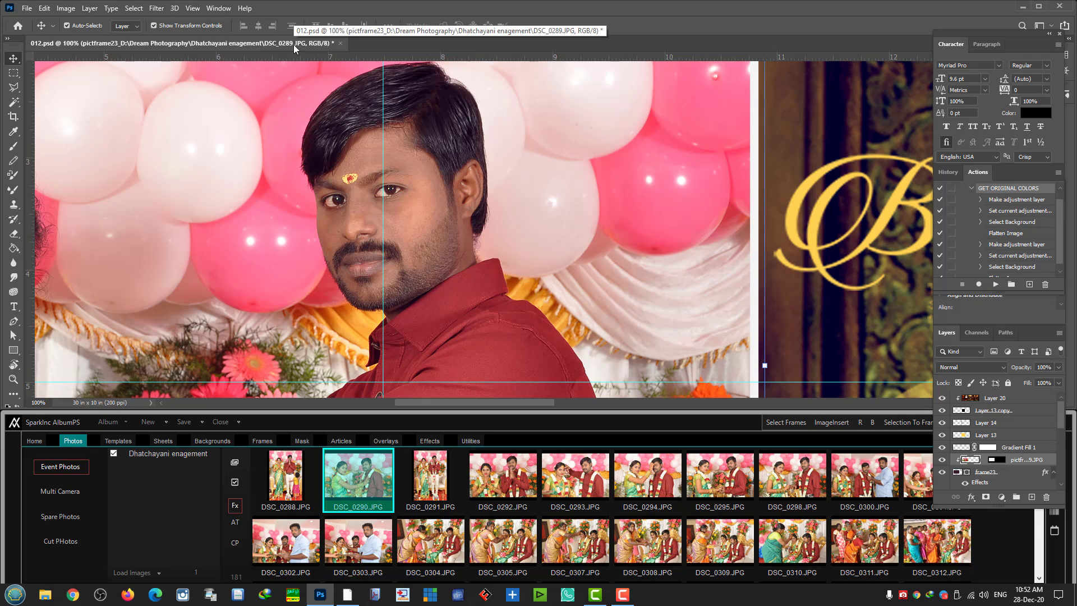
# - Zoom 012.psd out to 33.3% and close it, answering the save prompt
pyautogui.hotkey('ctrl', '-')
pyautogui.hotkey('ctrl', '-')
pyautogui.hotkey('ctrl', '-')
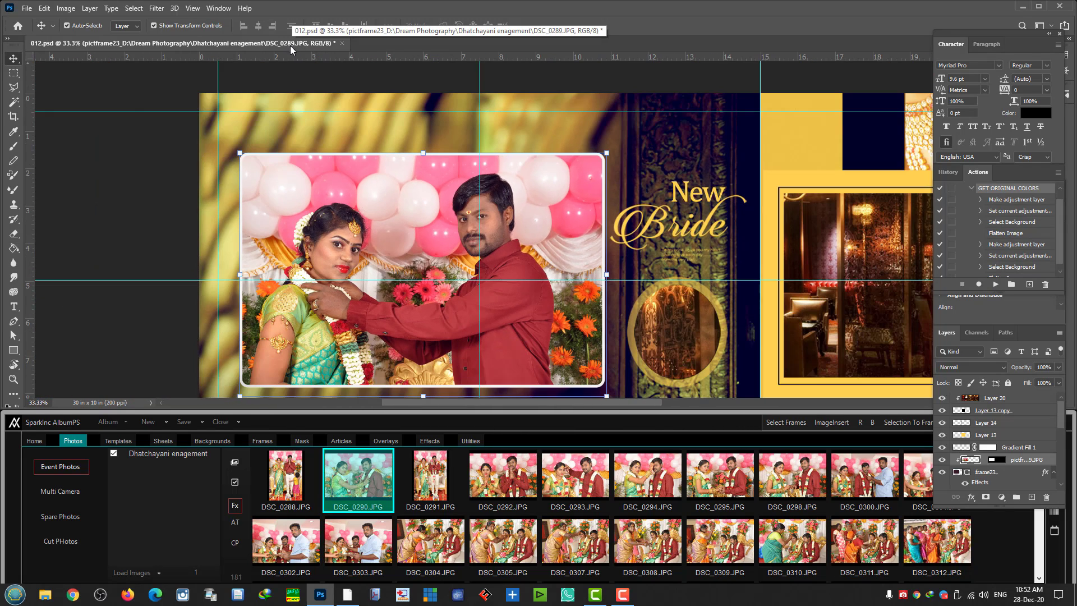
pyautogui.click(632, 274)
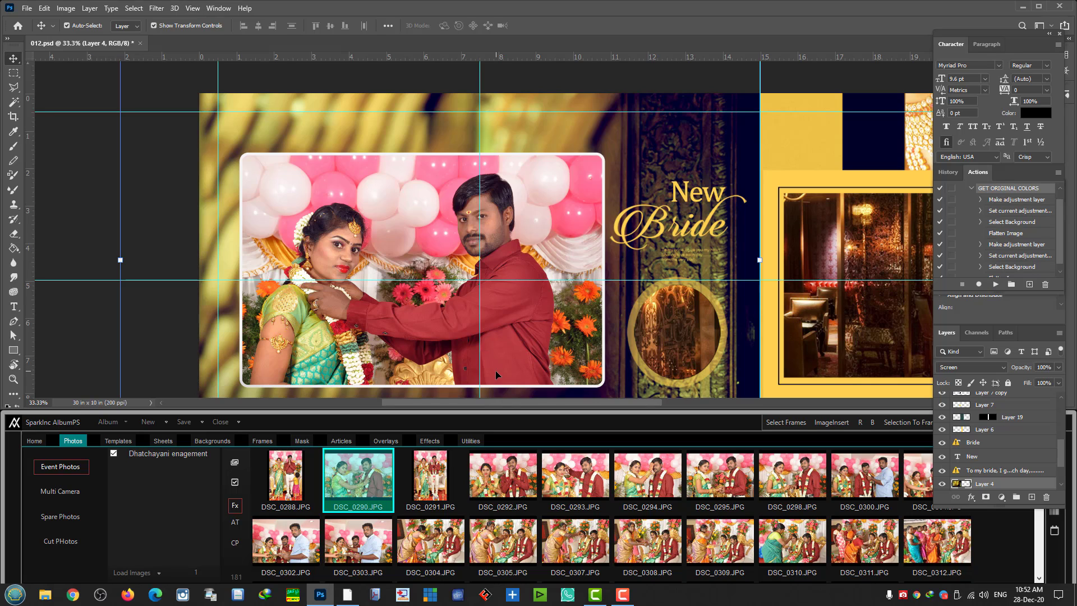
pyautogui.scroll(-1, 491, 372)
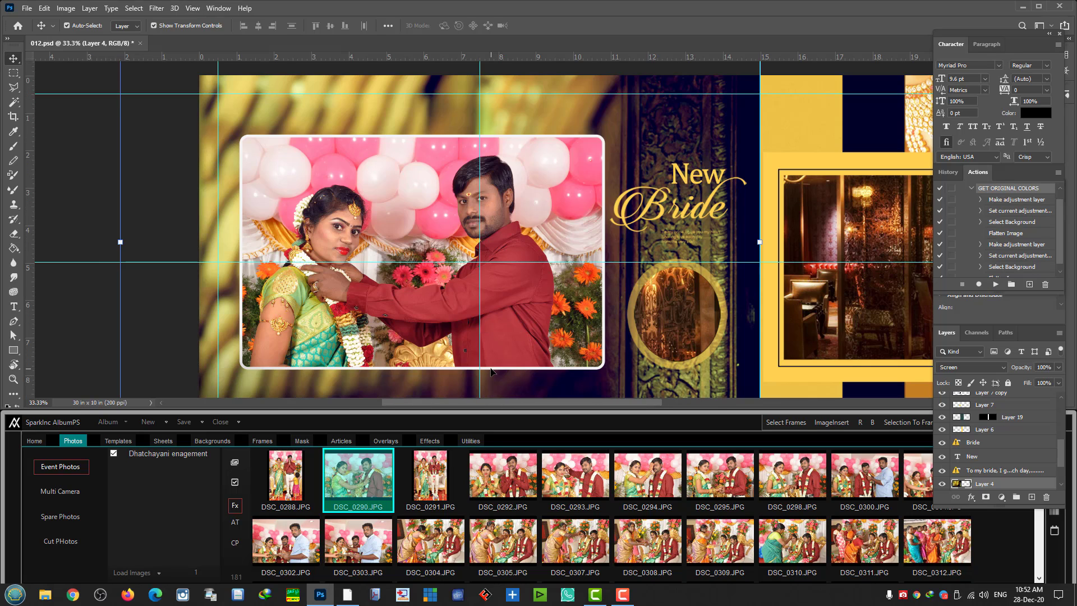
pyautogui.click(141, 43)
pyautogui.click(548, 163)
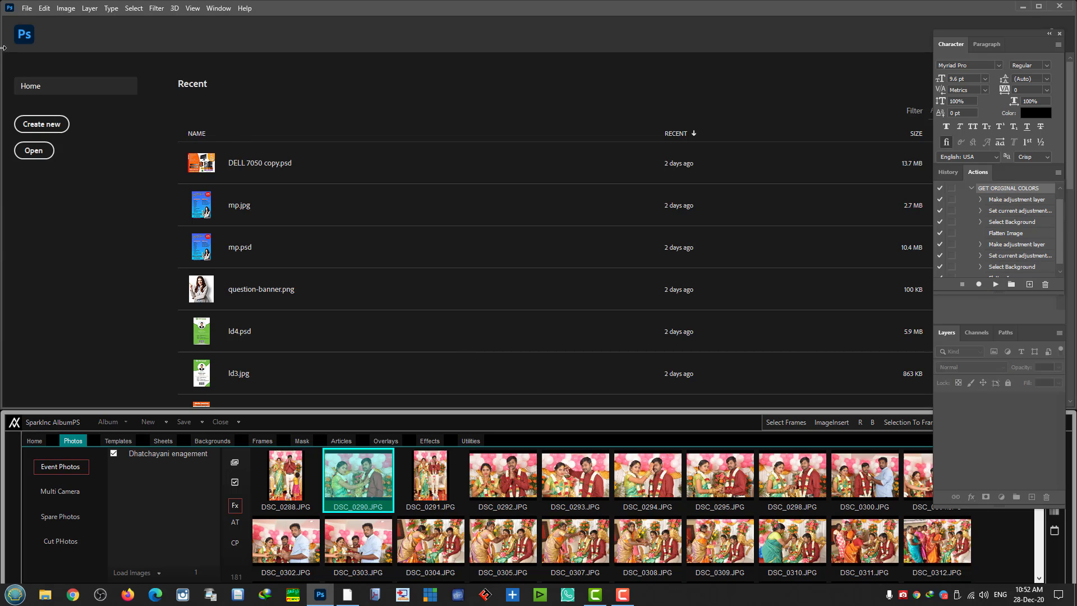
# - Create a blank Untitled-1 document from the A4 print preset (8.267 x 11.693 in, 300 ppi)
pyautogui.click(26, 9)
pyautogui.click(36, 21)
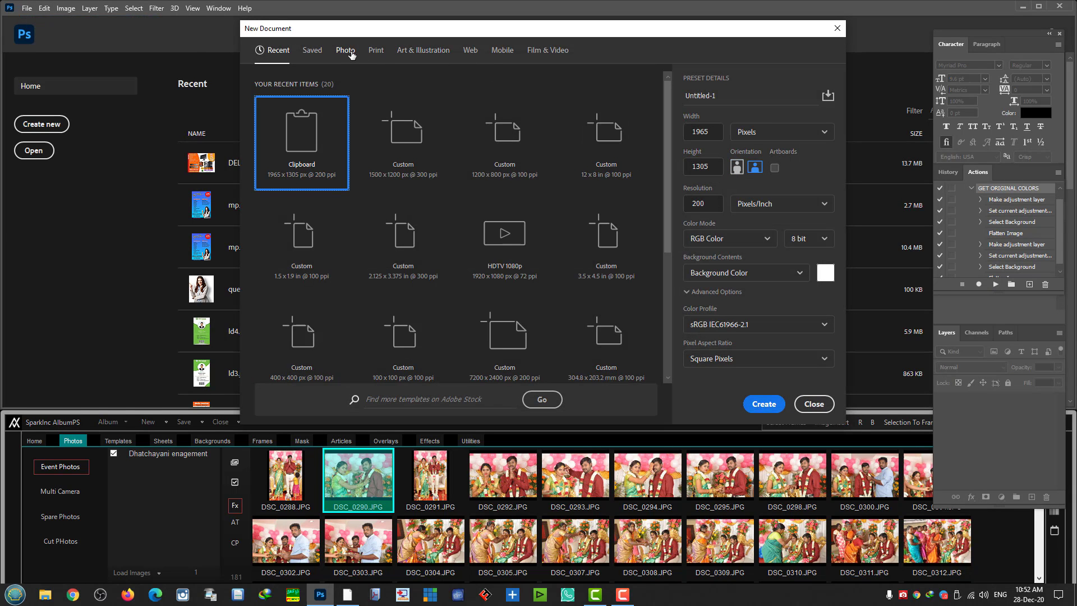
pyautogui.click(350, 53)
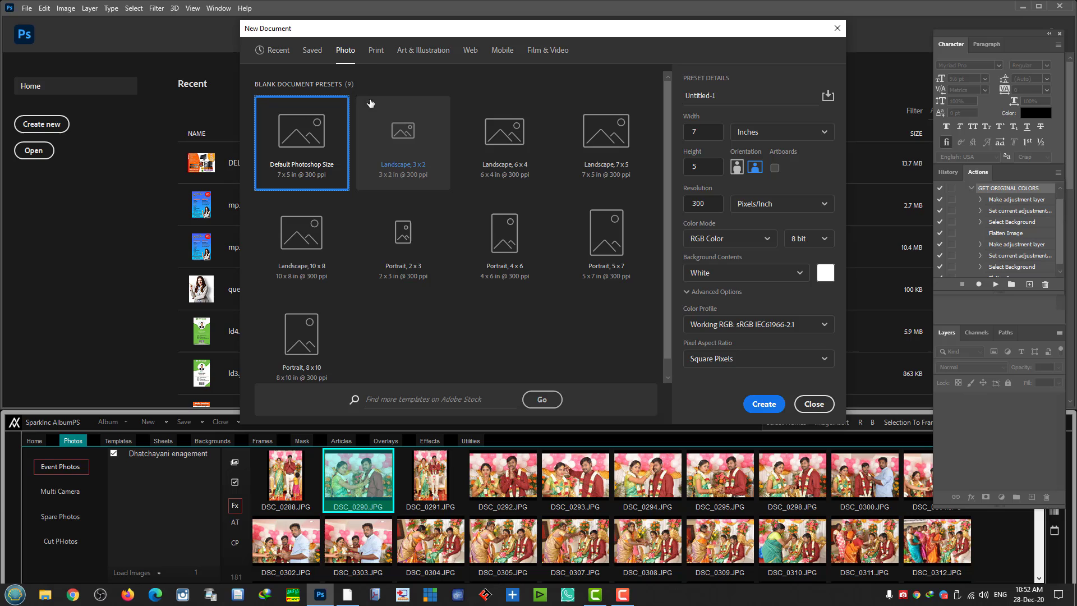
pyautogui.click(377, 53)
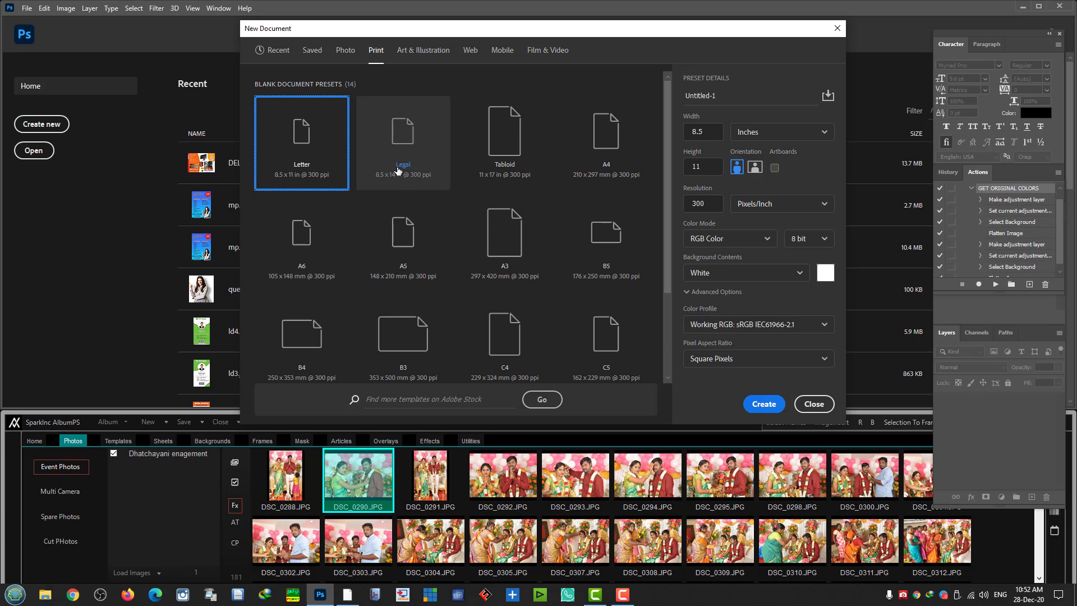
pyautogui.doubleClick(592, 161)
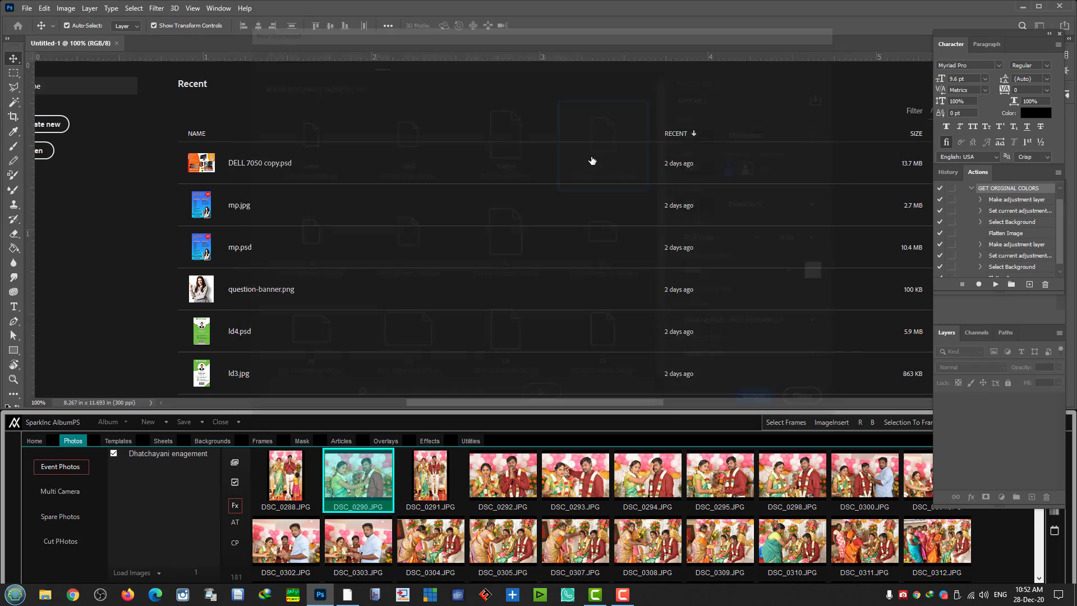
pyautogui.hotkey('ctrl', '+')
pyautogui.hotkey('ctrl', '+')
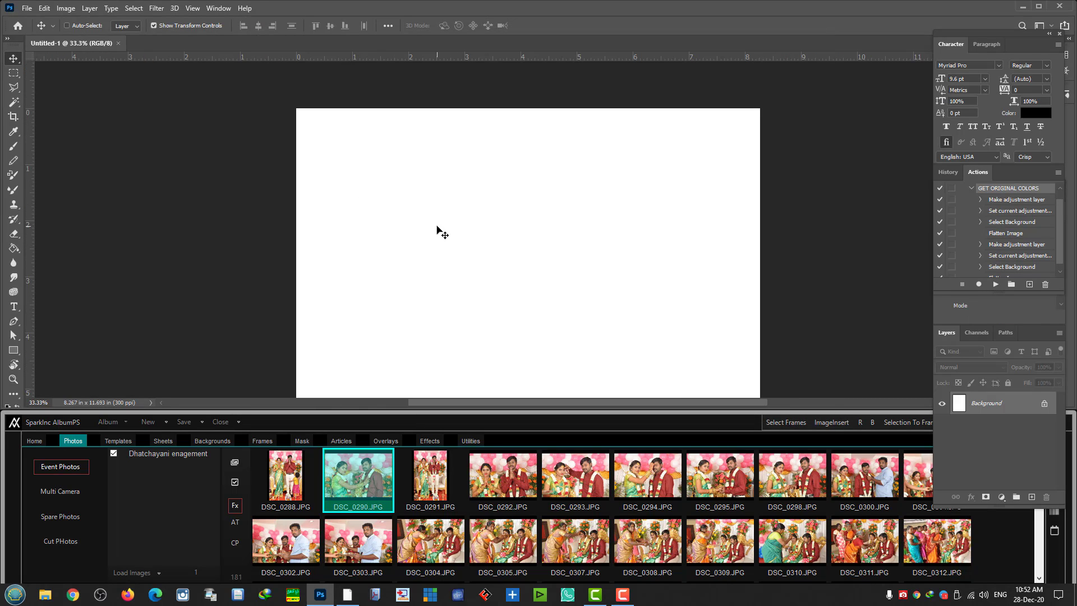
pyautogui.hotkey('ctrl', '-')
# - Draw a large elliptical selection over the page and convert it to a frame with Selection To Frame
pyautogui.click(14, 73)
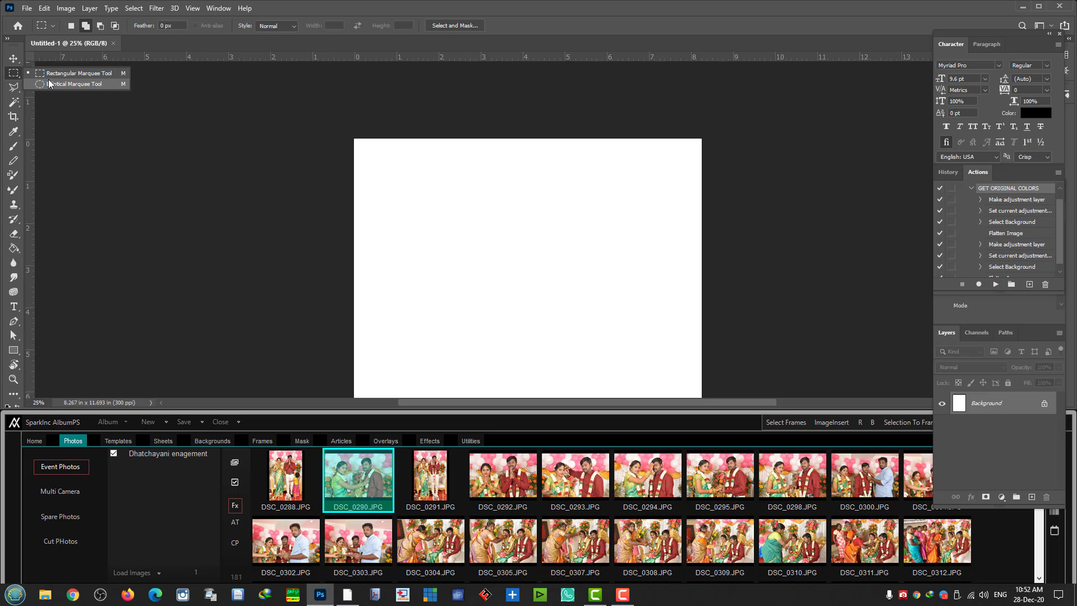
pyautogui.click(49, 84)
pyautogui.moveTo(285, 80); pyautogui.dragTo(758, 386)
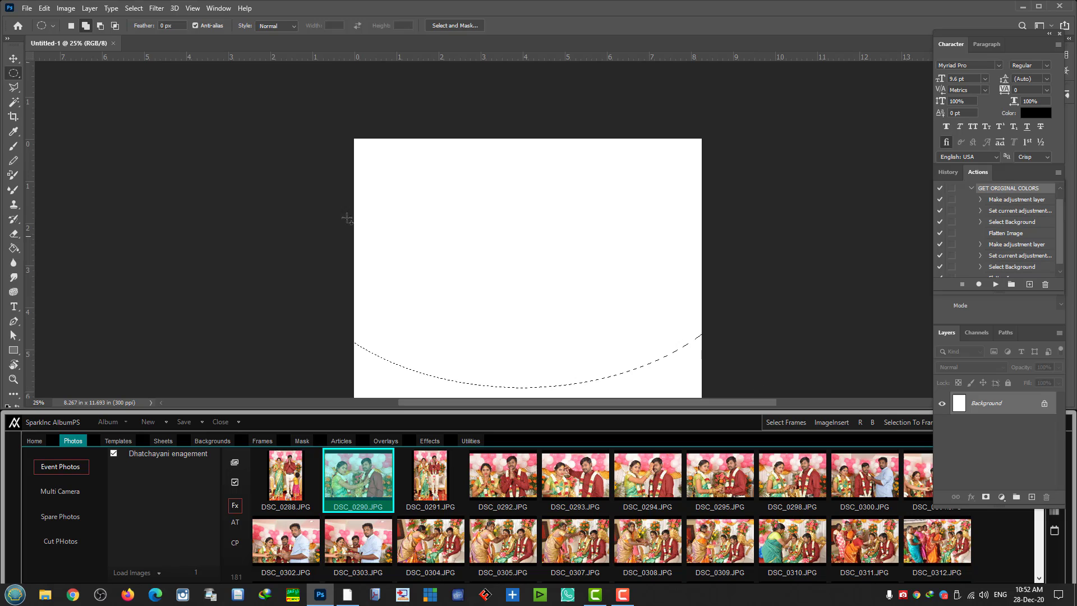
pyautogui.click(901, 426)
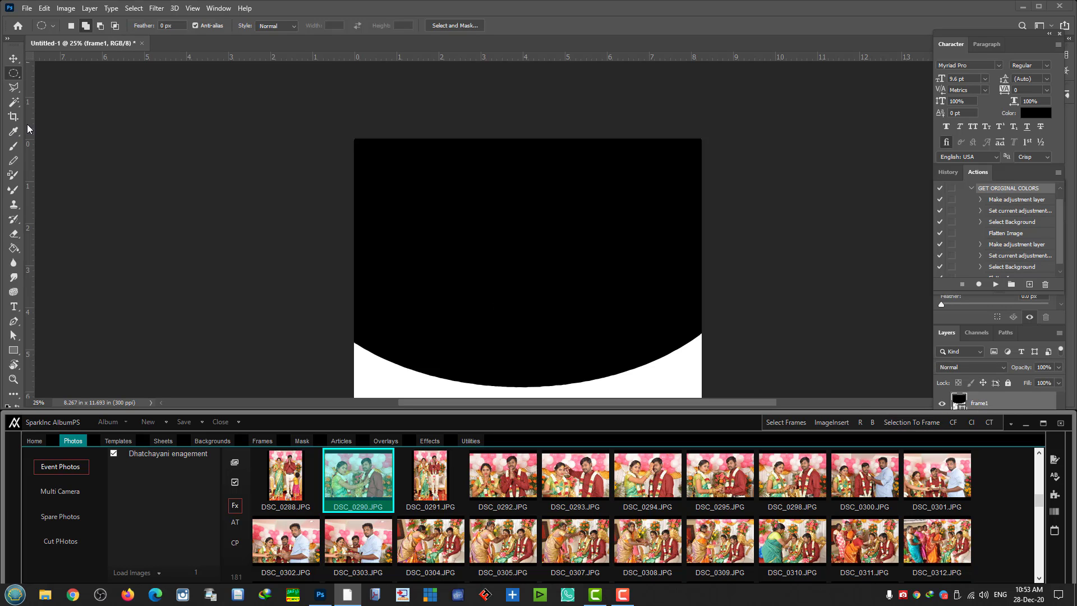
# - Select the new frame1 layer with the Move tool
pyautogui.rightClick(460, 227)
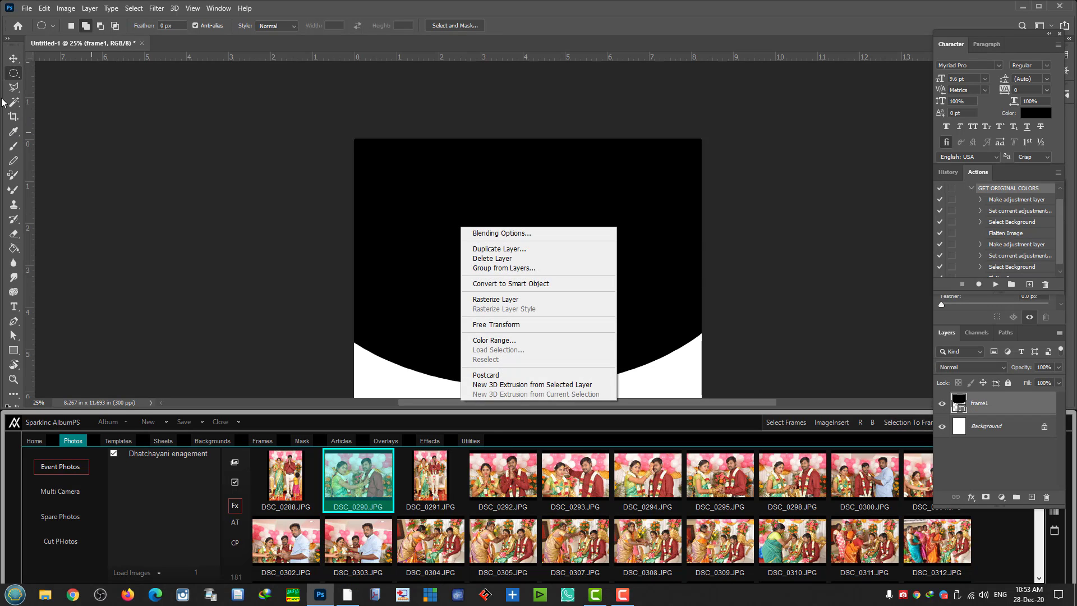
pyautogui.click(13, 61)
pyautogui.rightClick(452, 231)
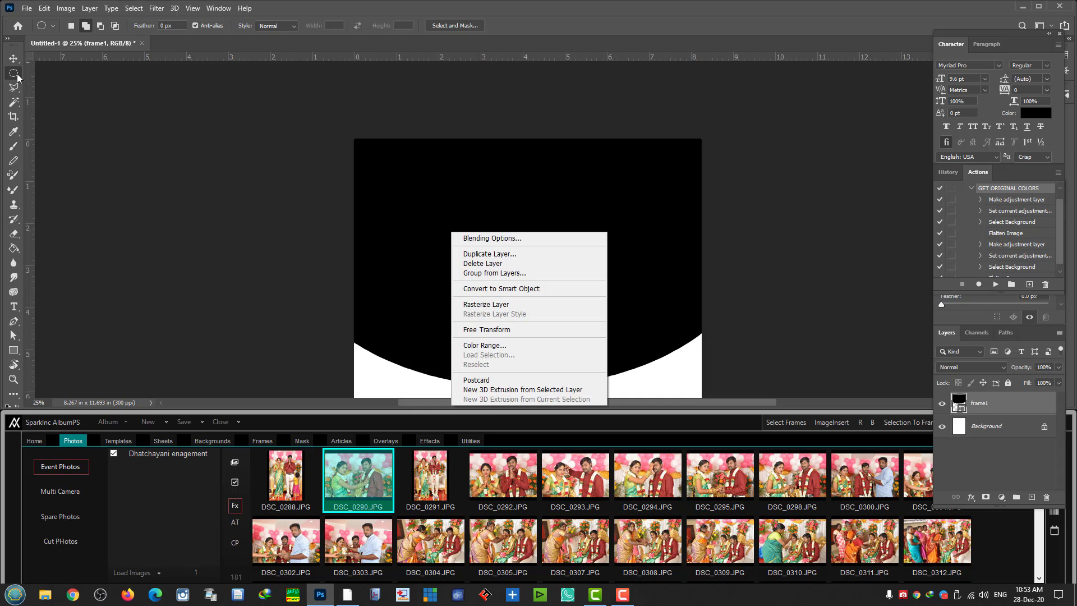
pyautogui.click(6, 56)
pyautogui.click(8, 60)
pyautogui.rightClick(418, 229)
pyautogui.click(441, 237)
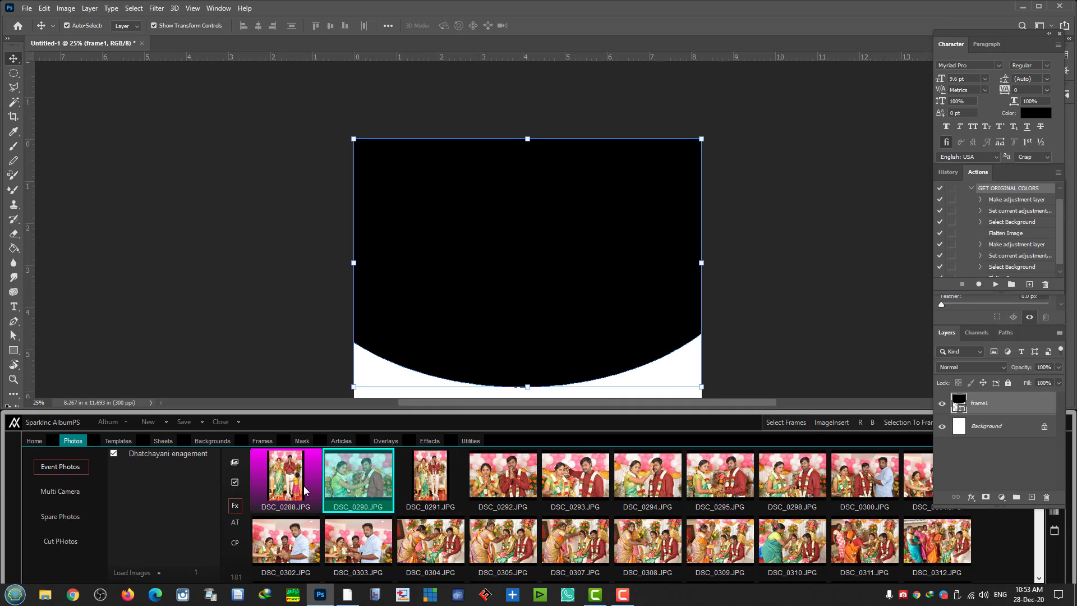
# - Add a 10 px red Stroke layer effect to frame1
pyautogui.scroll(-8, 805, 285)
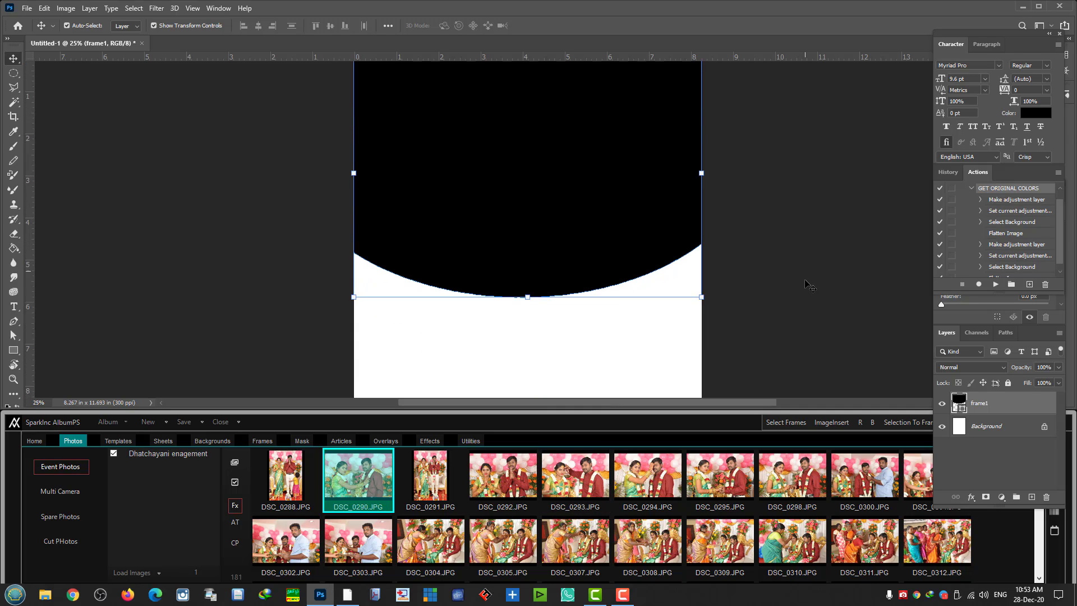
pyautogui.scroll(2, 805, 285)
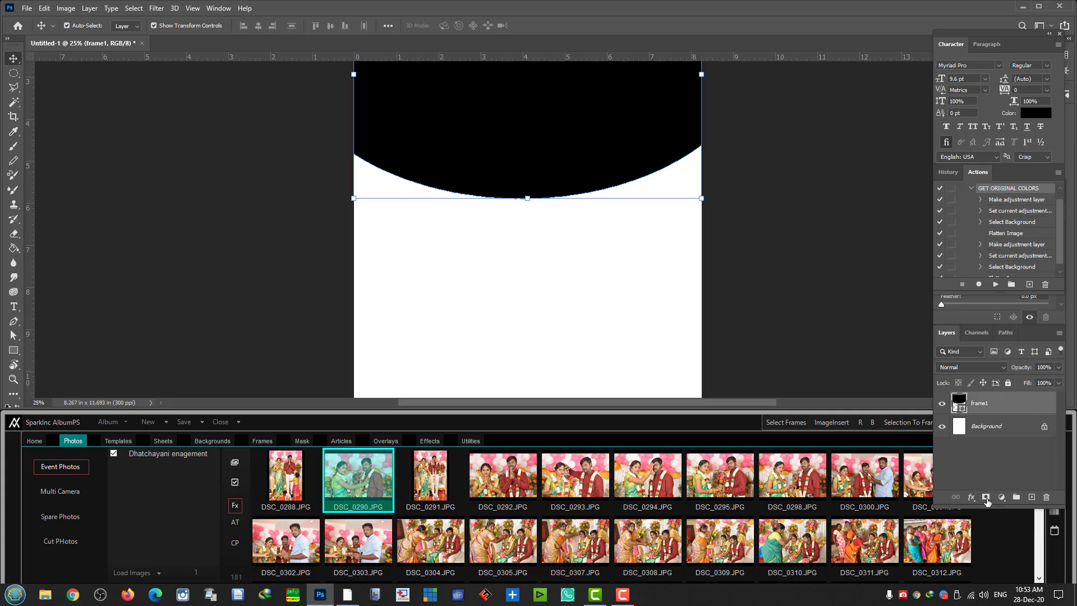
pyautogui.click(1001, 497)
pyautogui.click(971, 498)
pyautogui.click(972, 497)
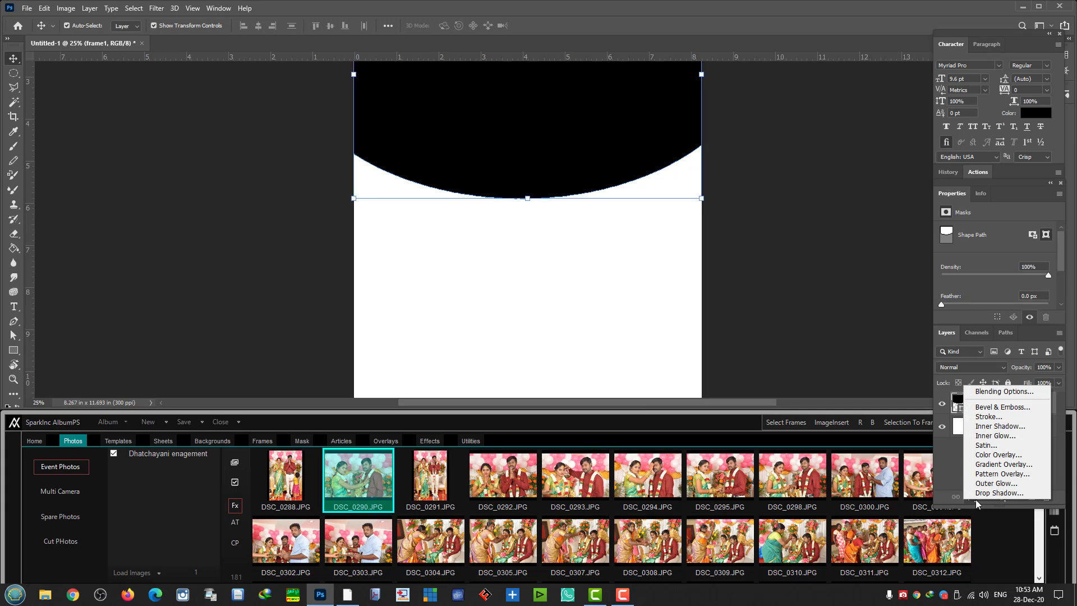
pyautogui.click(987, 422)
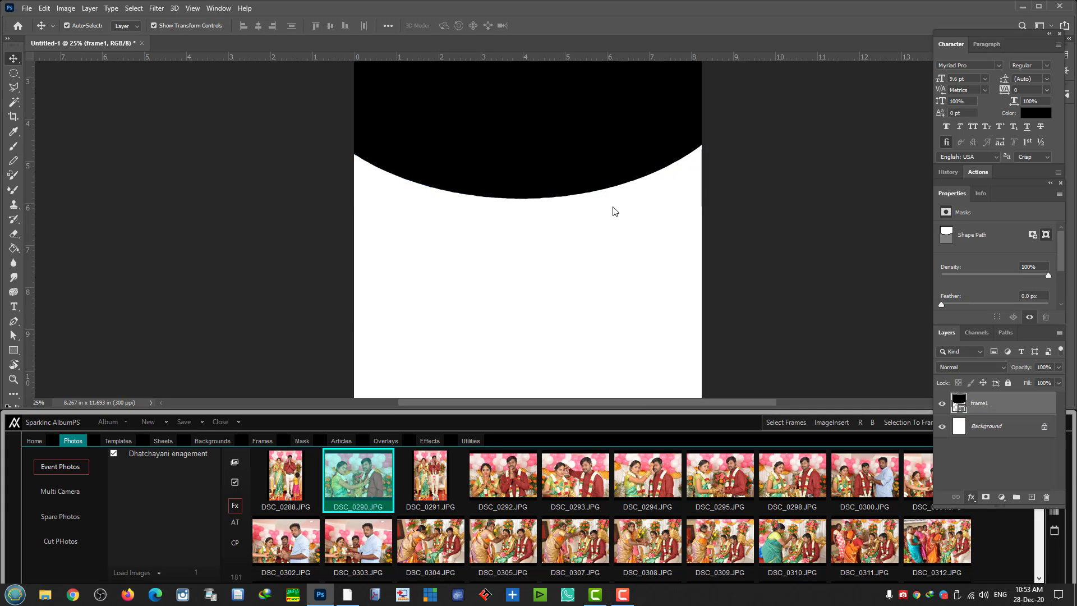
pyautogui.click(255, 180)
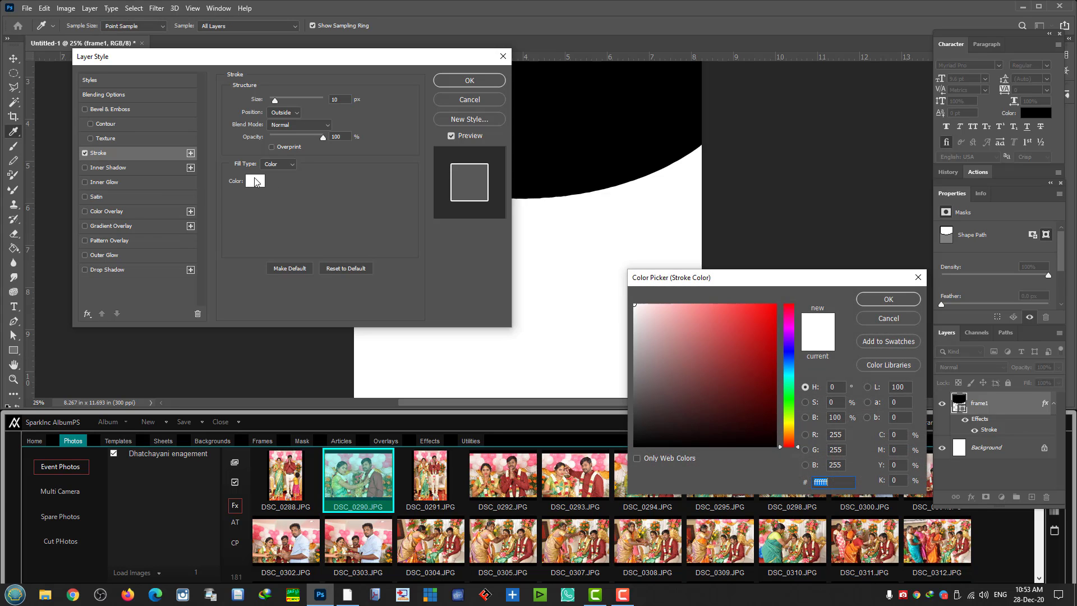
pyautogui.moveTo(727, 329); pyautogui.dragTo(778, 304)
pyautogui.click(883, 302)
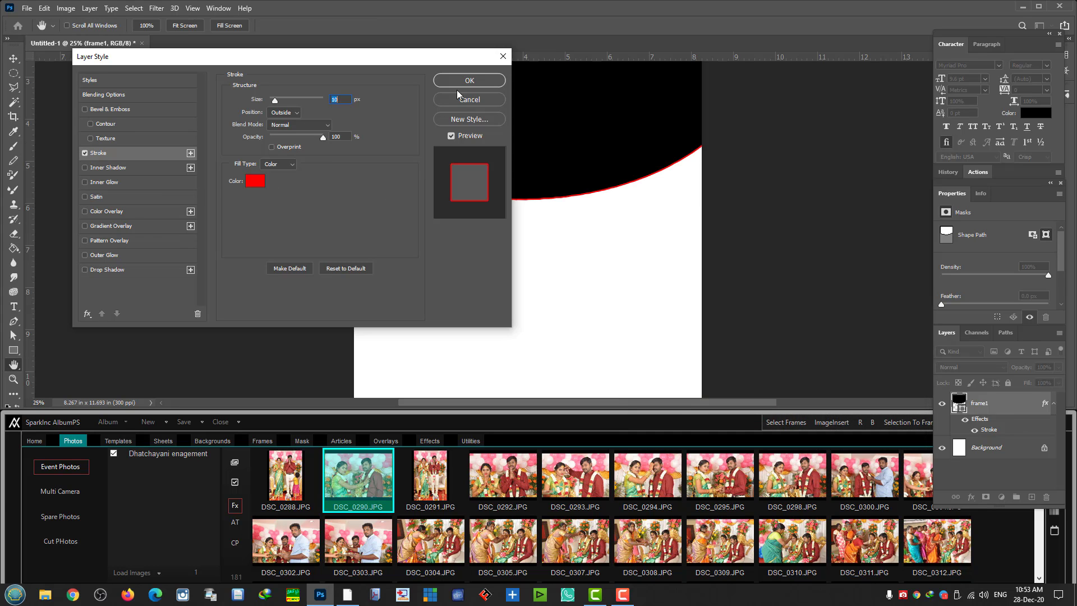
pyautogui.click(466, 85)
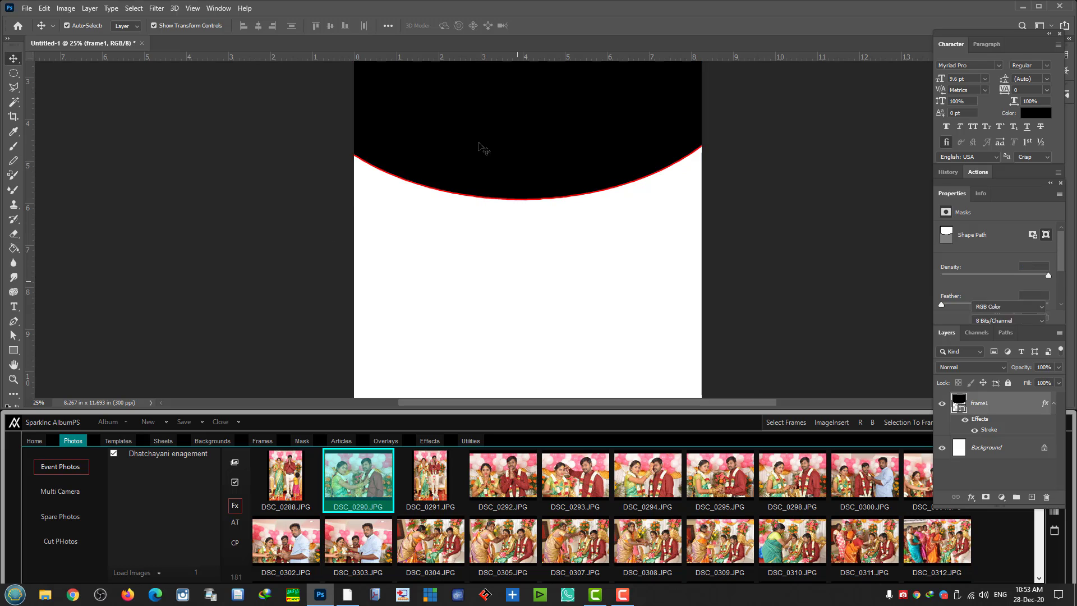
# - Inspect the red curved edge up close, selecting frame1 and then the Background layer
pyautogui.rightClick(479, 143)
pyautogui.click(499, 148)
pyautogui.hotkey('ctrl', '+')
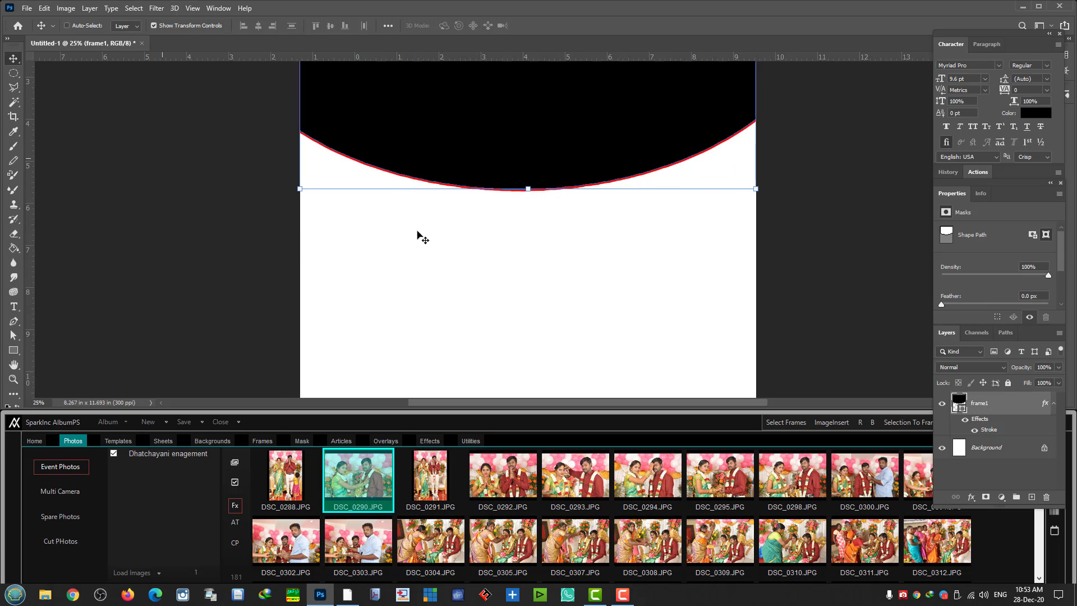
pyautogui.rightClick(558, 243)
pyautogui.click(582, 249)
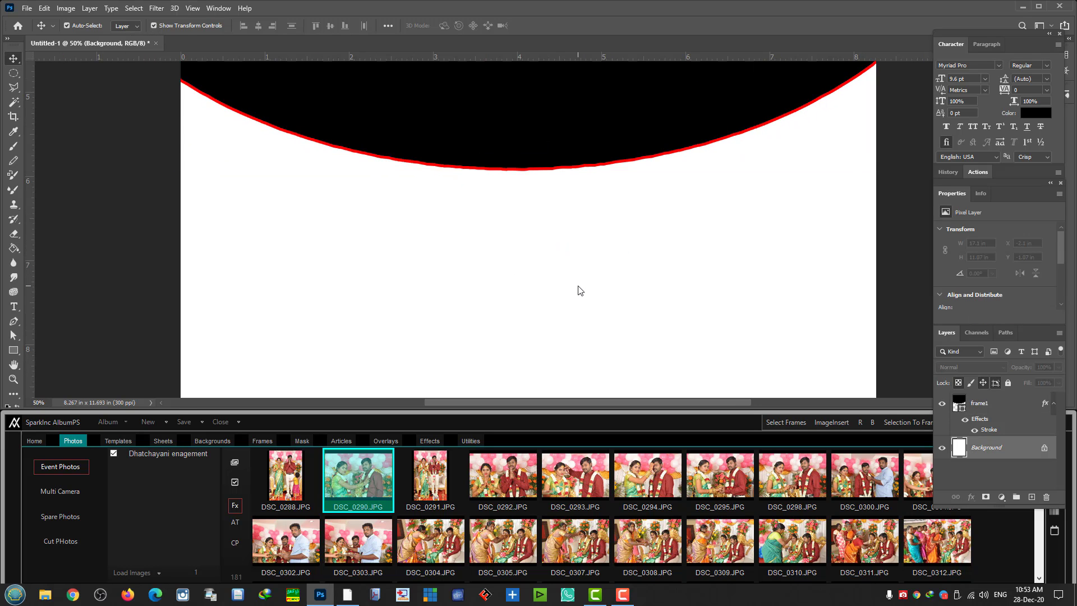
pyautogui.scroll(5, 569, 277)
pyautogui.scroll(2, 553, 270)
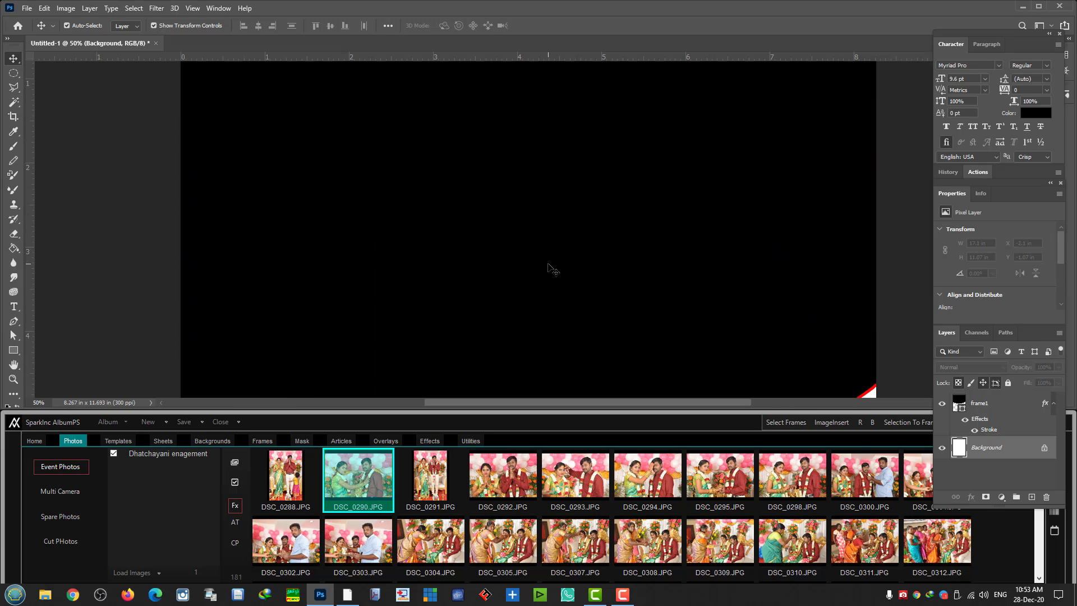
pyautogui.hotkey('ctrl', '-')
pyautogui.hotkey('ctrl', '-')
pyautogui.hotkey('ctrl', '-')
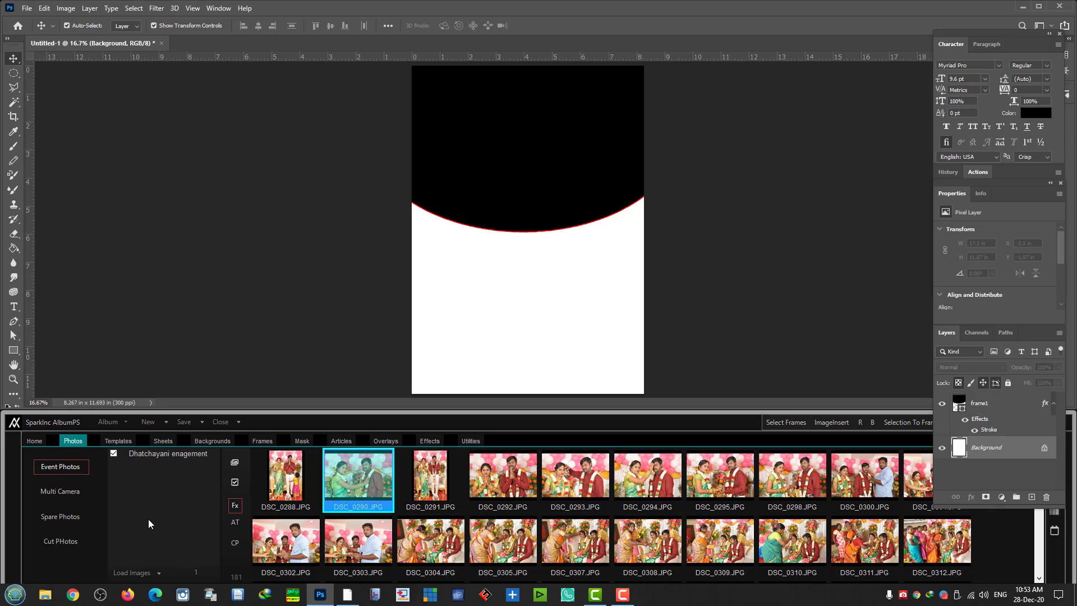
# - Set the CP settings' Mouse Double Click option to Paste Into Frame
pyautogui.click(235, 543)
pyautogui.click(672, 537)
pyautogui.click(662, 564)
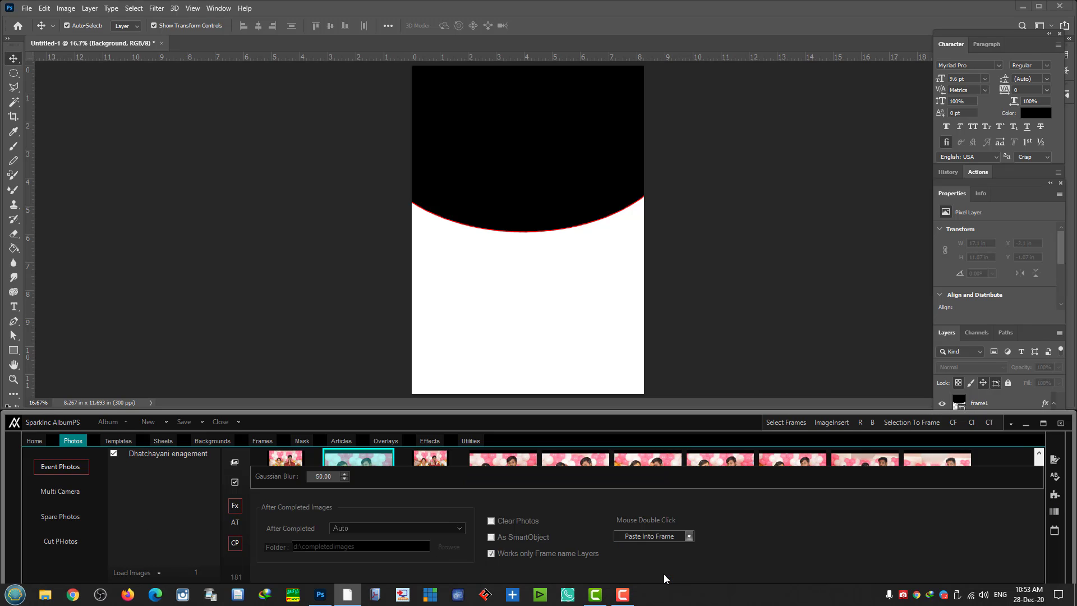
pyautogui.click(235, 543)
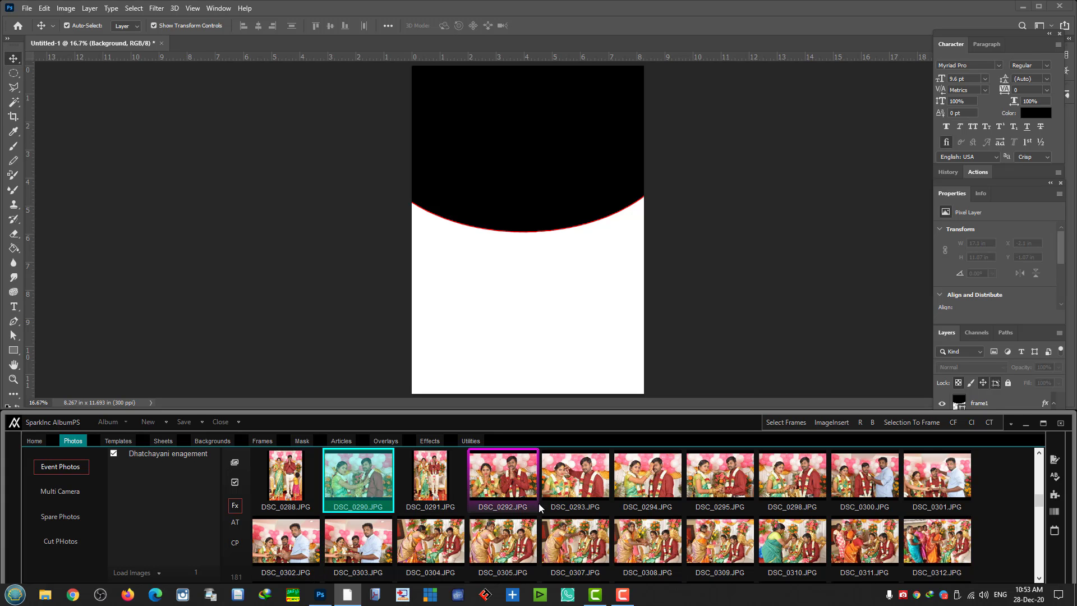
# - Paste DSC_0292 into frame1, then replace it with the DSC_0293 couple photo
pyautogui.doubleClick(499, 482)
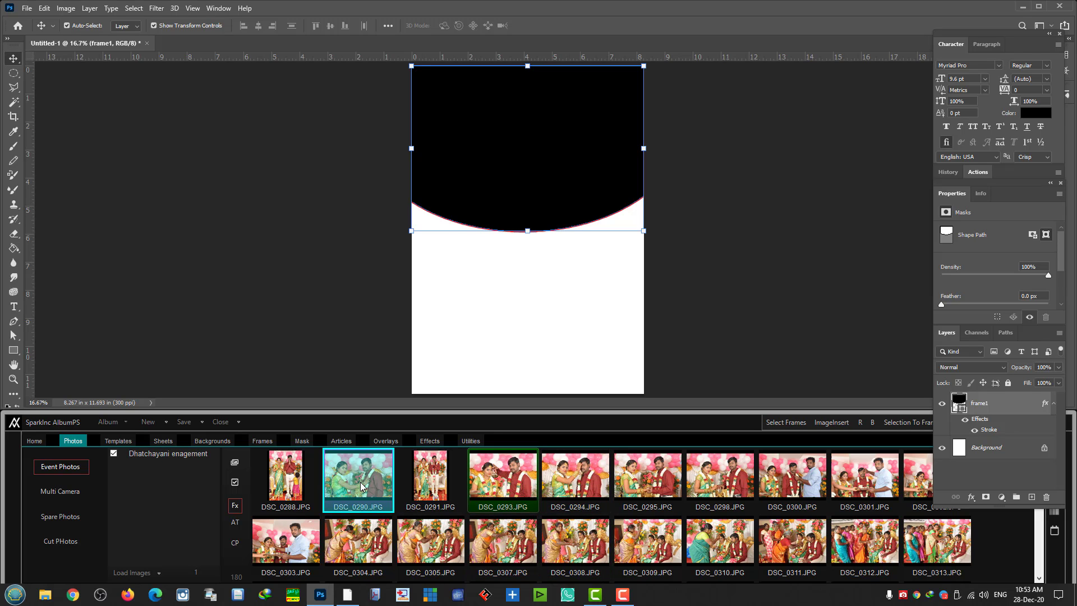
pyautogui.scroll(2, 449, 488)
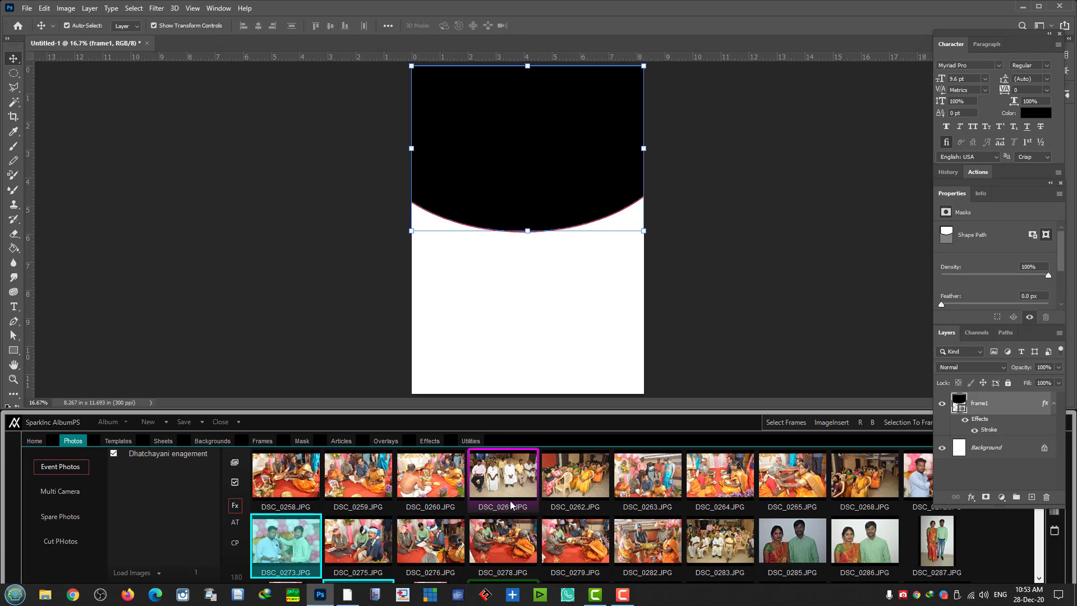
pyautogui.scroll(-2, 511, 505)
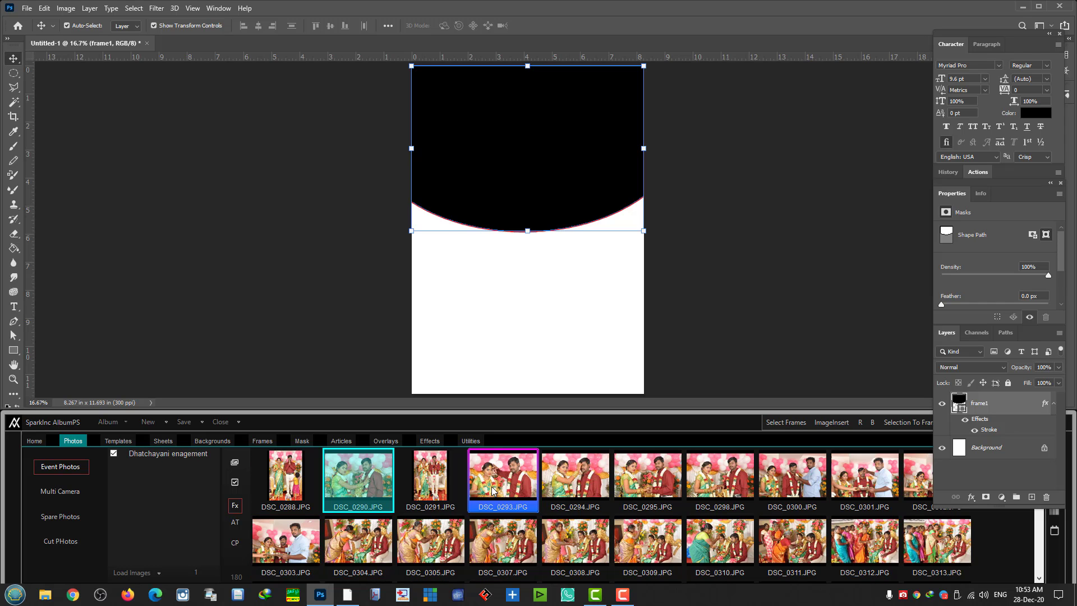
pyautogui.click(493, 491)
pyautogui.doubleClick(493, 491)
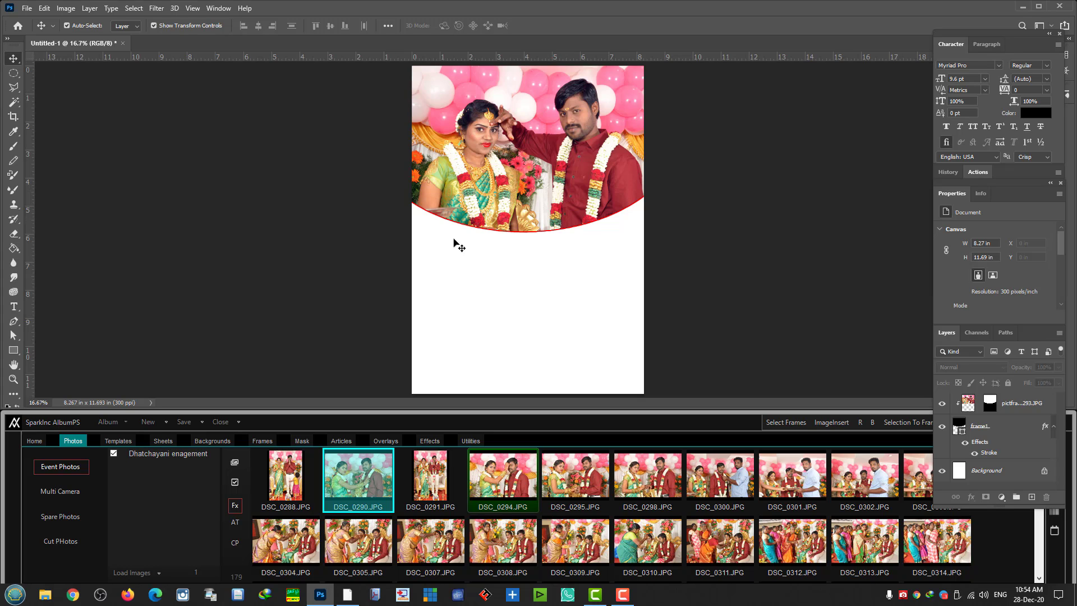
# - Open the month calendar tool, step back to January 2021 and generate its calendar document
pyautogui.click(1006, 526)
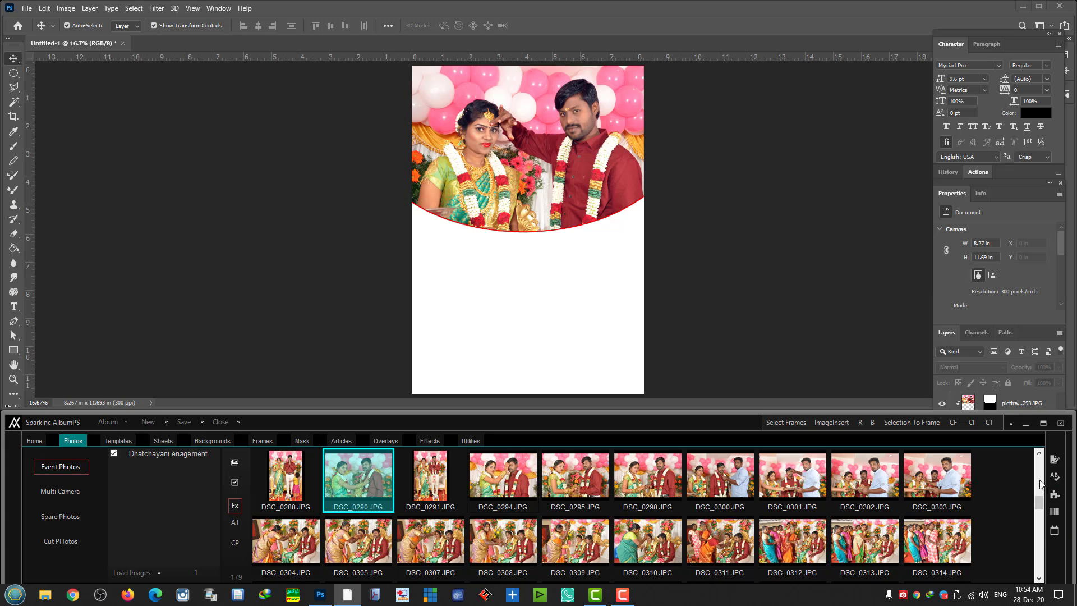
pyautogui.click(1054, 529)
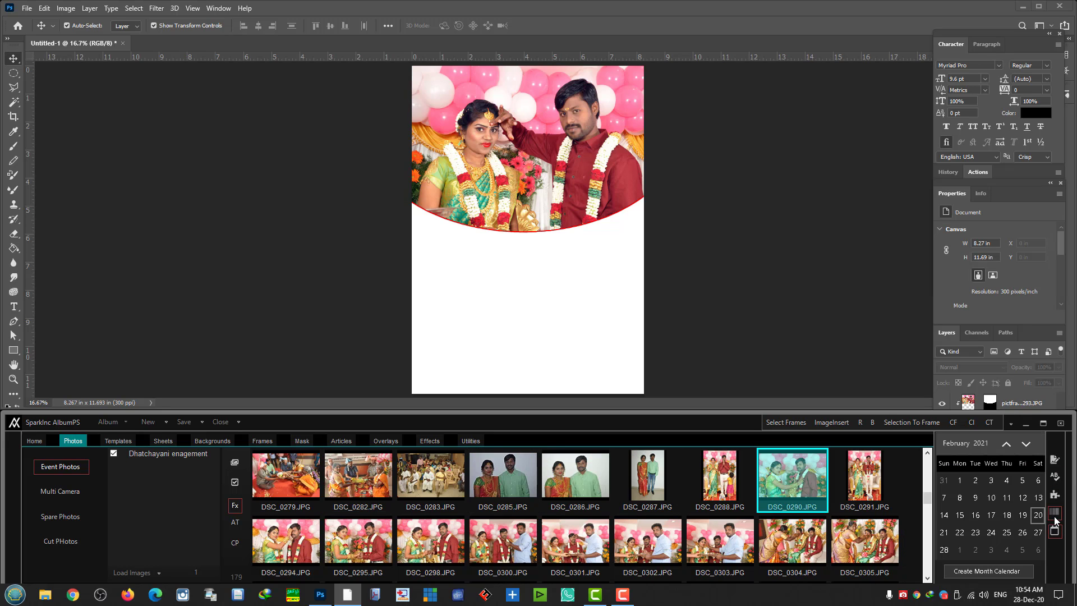
pyautogui.click(1054, 513)
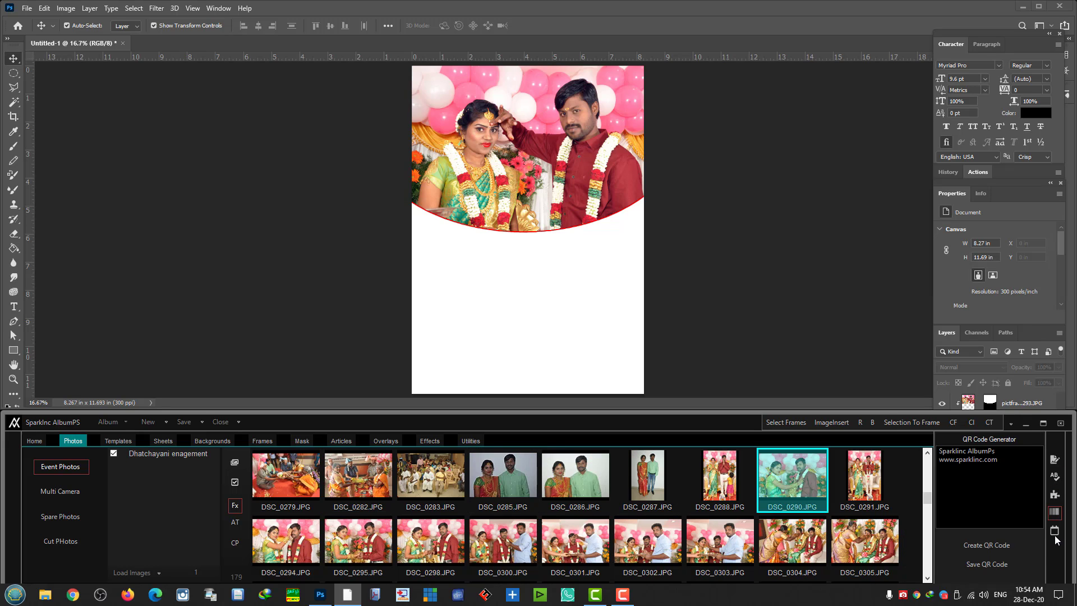
pyautogui.click(1055, 532)
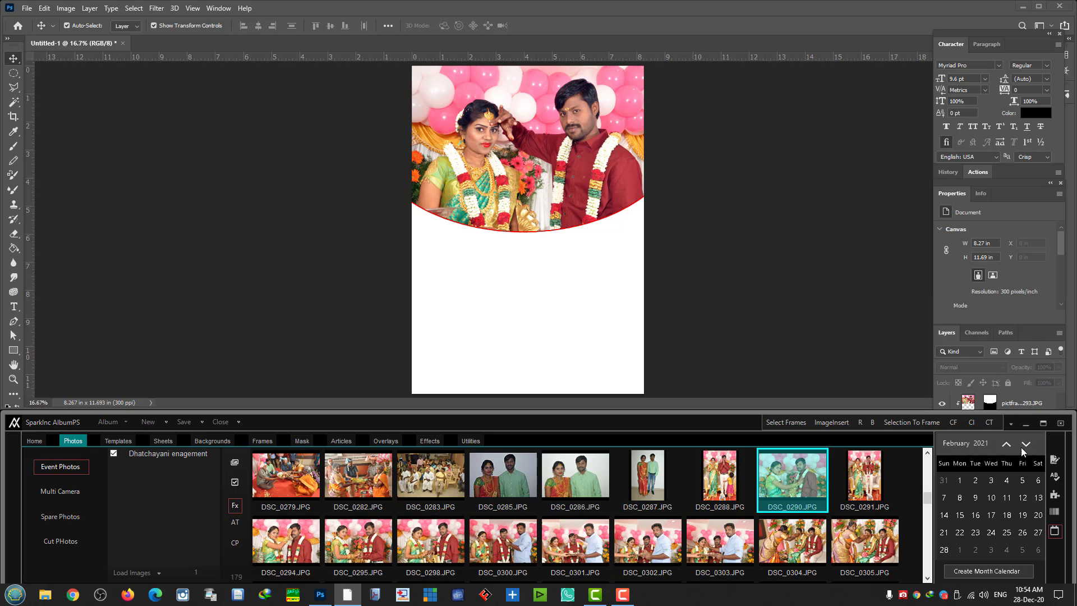
pyautogui.click(1006, 446)
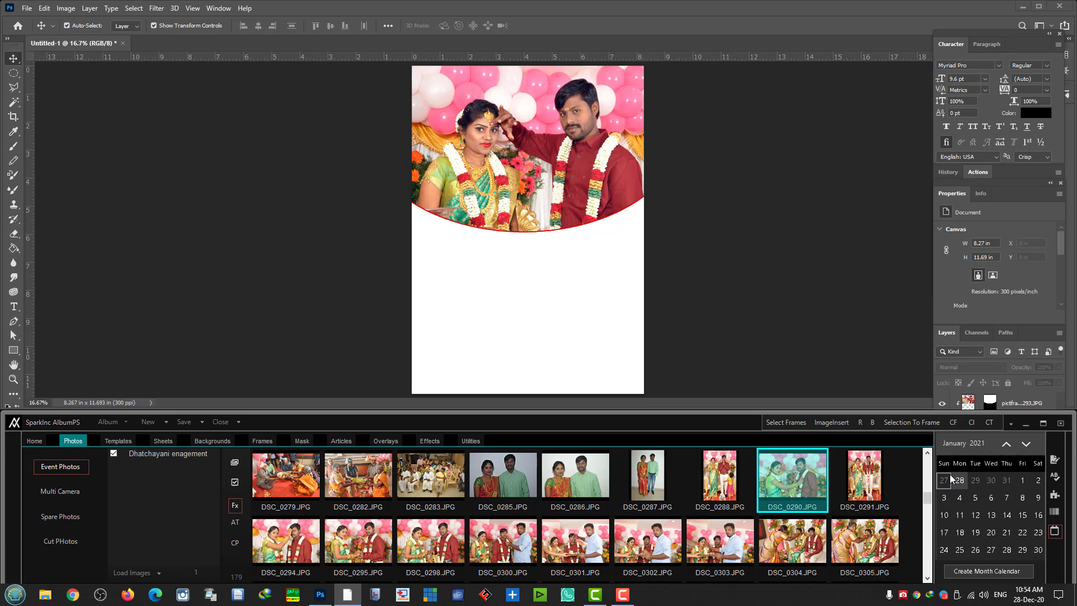
pyautogui.click(1004, 576)
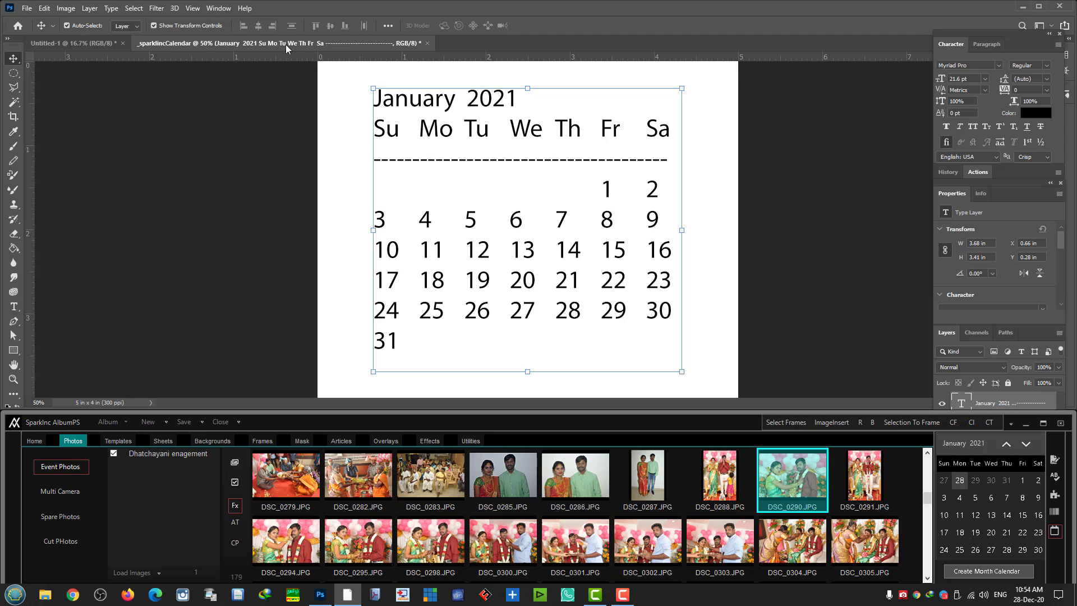
# - Copy the January 2021 calendar onto the page at about half size and close its document
pyautogui.moveTo(284, 46); pyautogui.dragTo(547, 200)
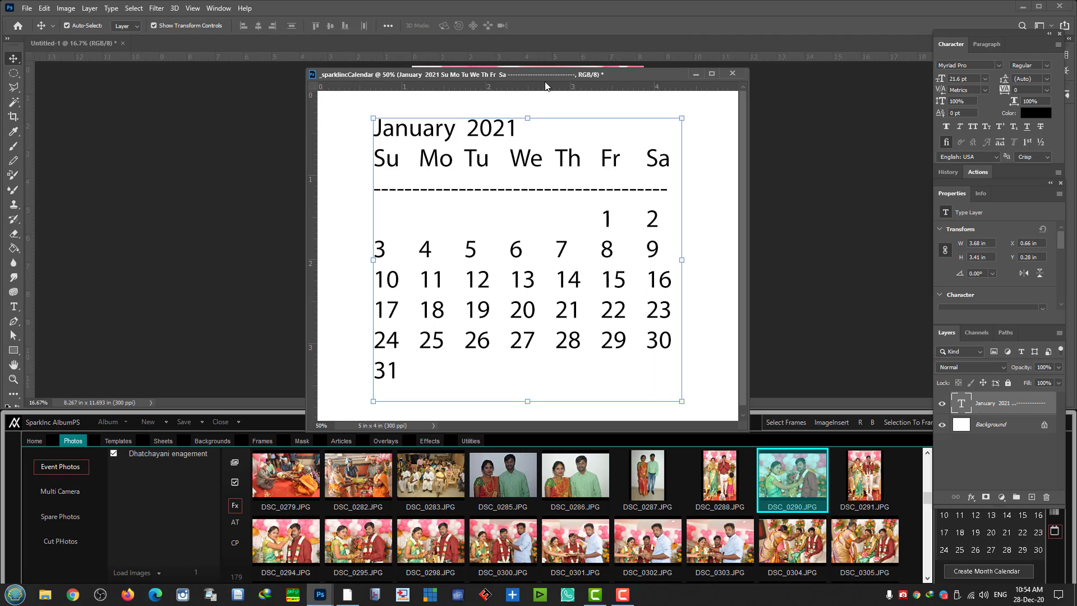
pyautogui.moveTo(523, 73); pyautogui.dragTo(201, 105)
pyautogui.moveTo(213, 180); pyautogui.dragTo(476, 297)
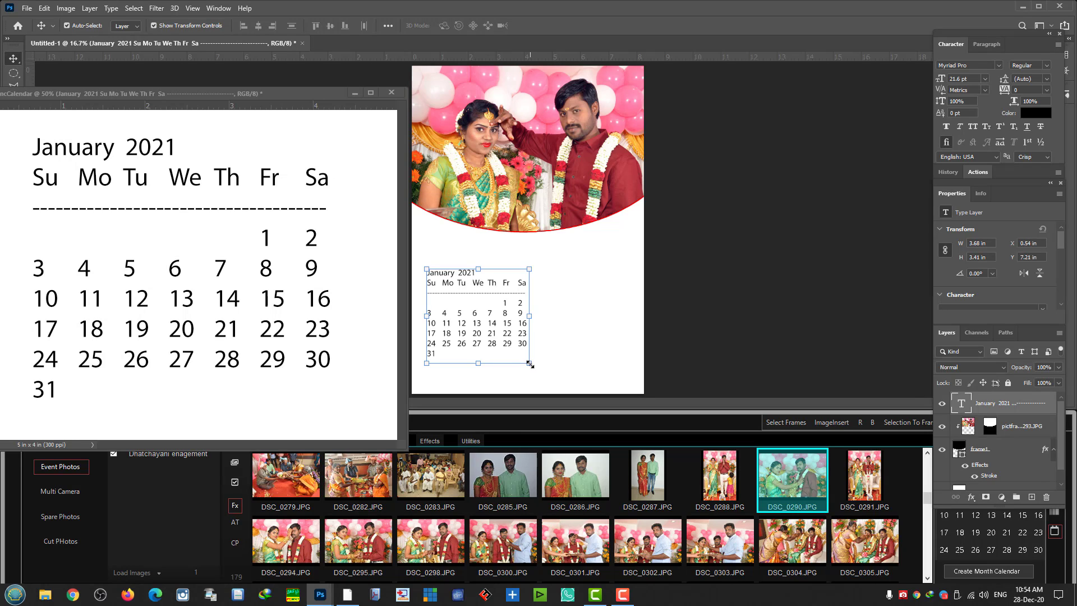
pyautogui.moveTo(530, 364); pyautogui.dragTo(456, 274)
pyautogui.press('Return')
pyautogui.click(530, 285)
pyautogui.click(391, 93)
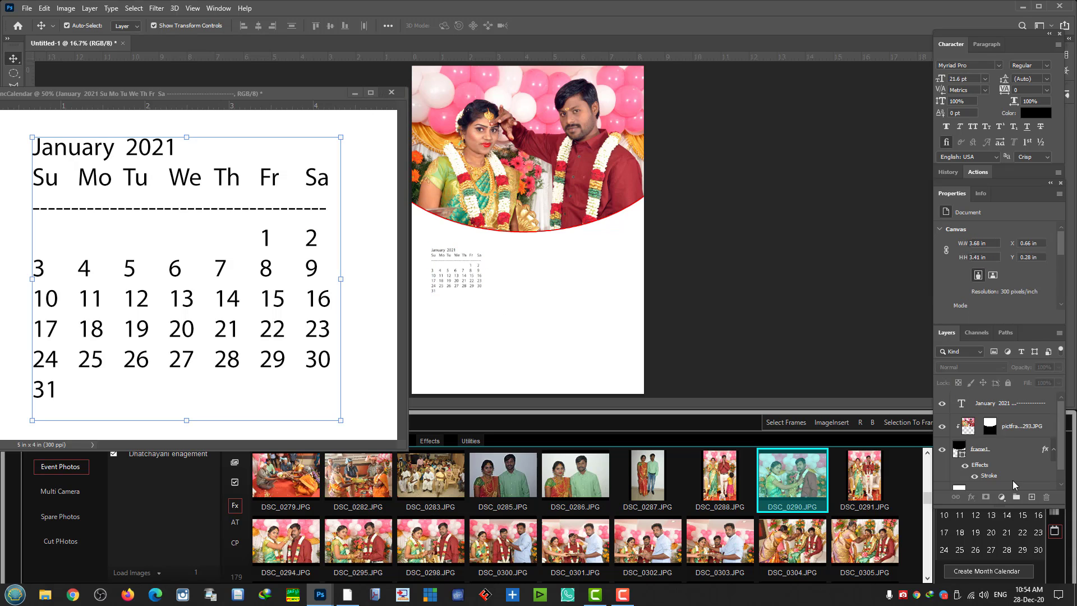
# - Step the calendar tool to February 2021 and generate it, closing the January document unsaved
pyautogui.click(692, 432)
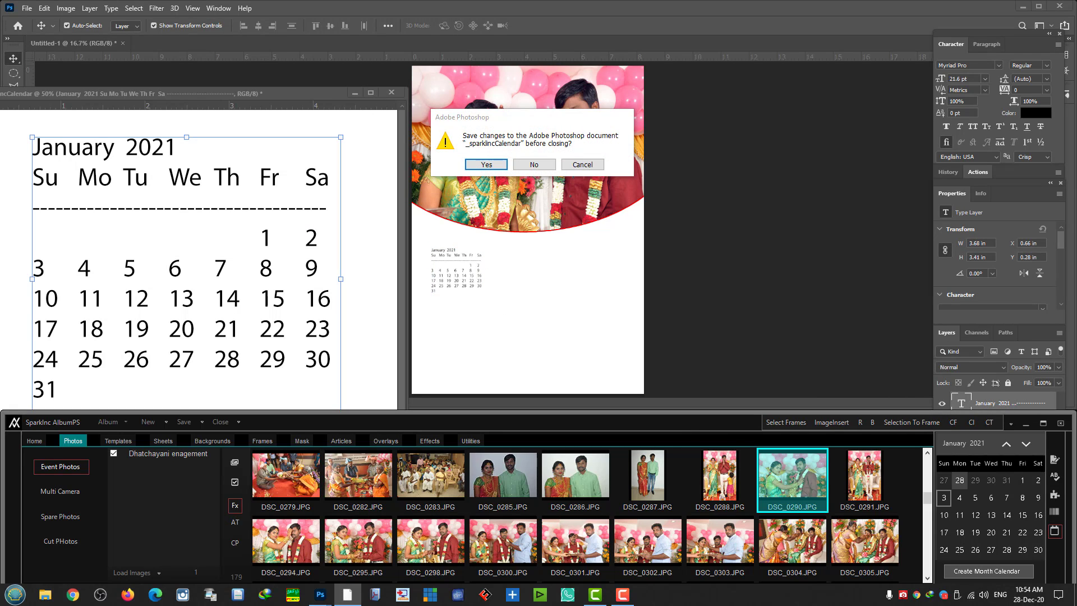
pyautogui.click(1010, 446)
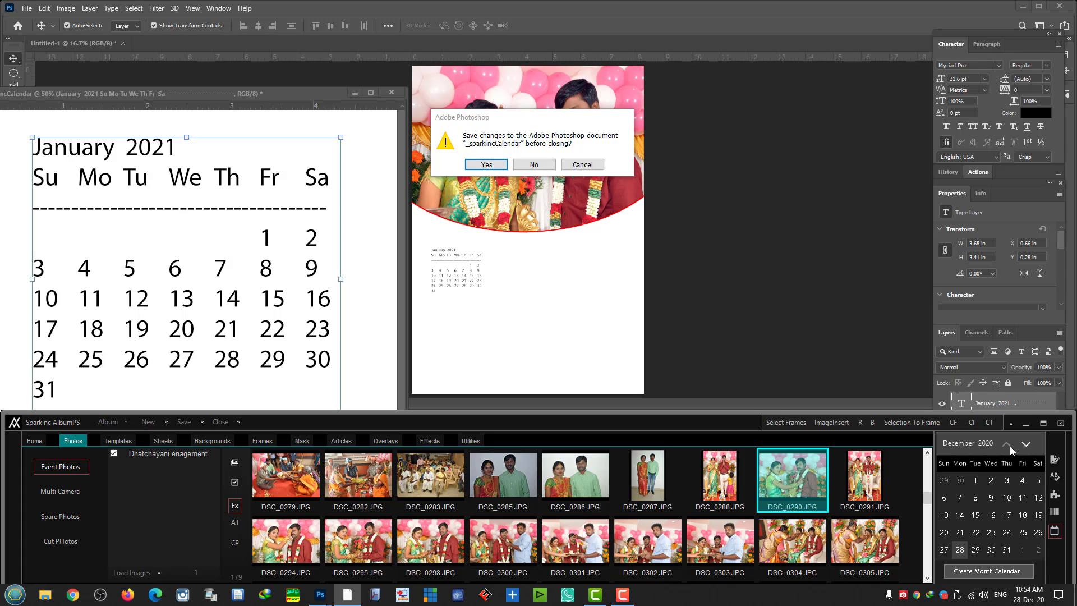
pyautogui.click(1027, 445)
pyautogui.click(1027, 445)
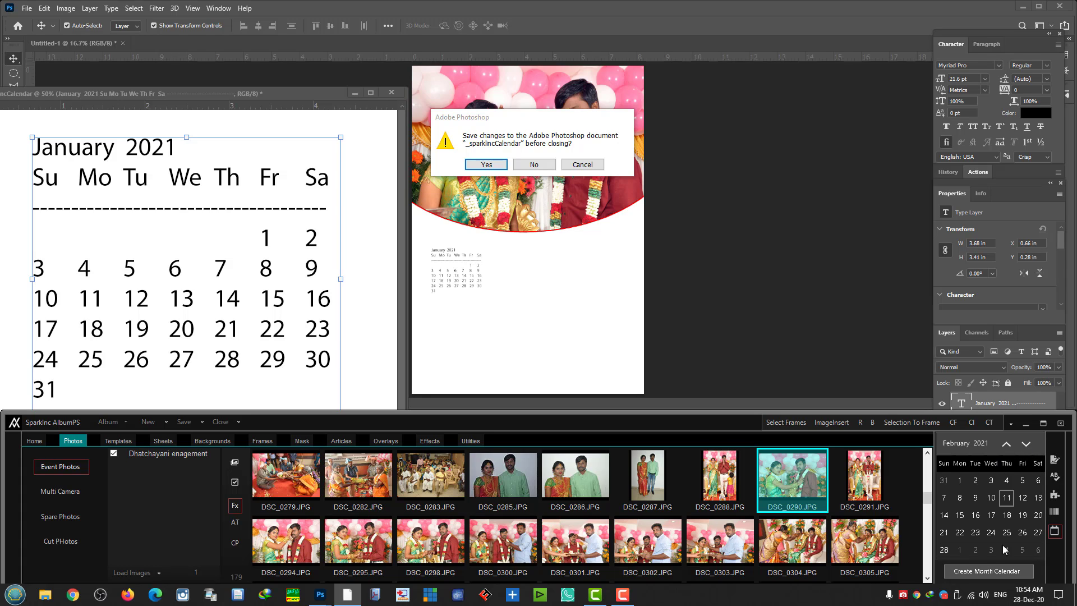
pyautogui.click(988, 573)
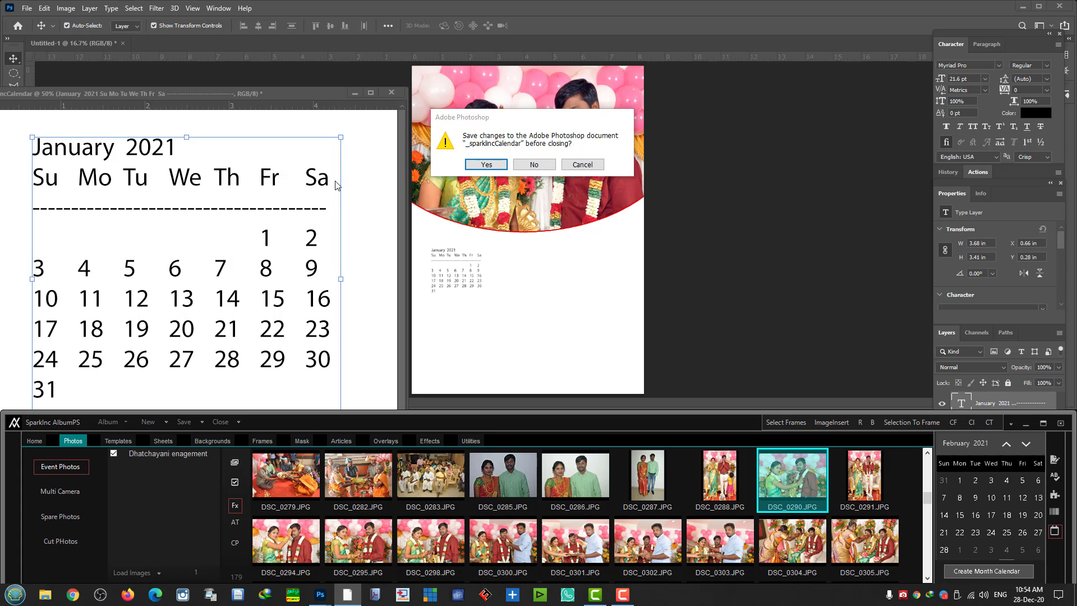
pyautogui.click(533, 164)
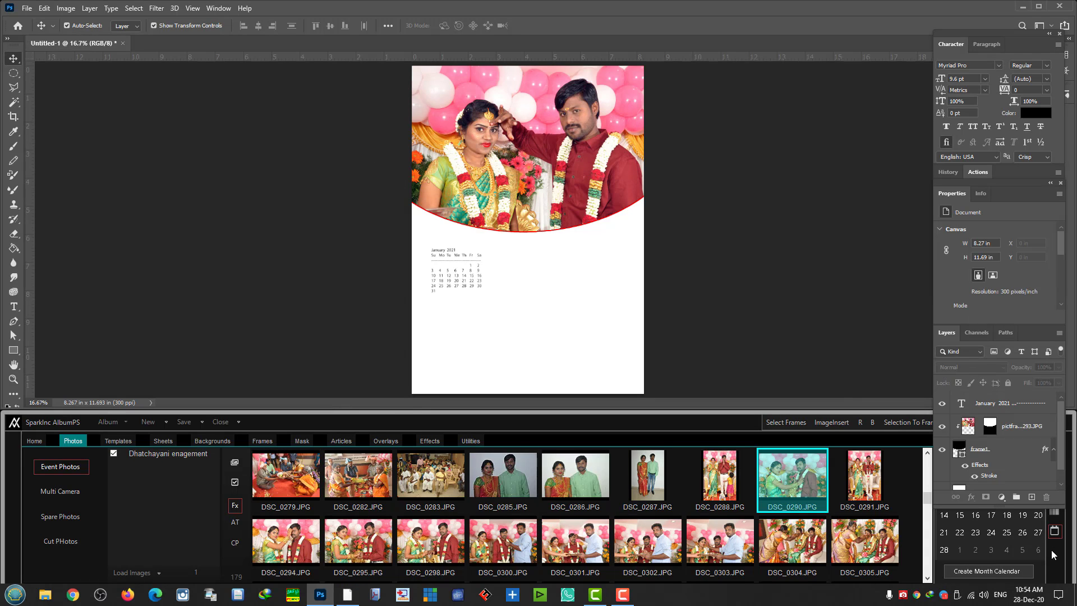
pyautogui.click(996, 572)
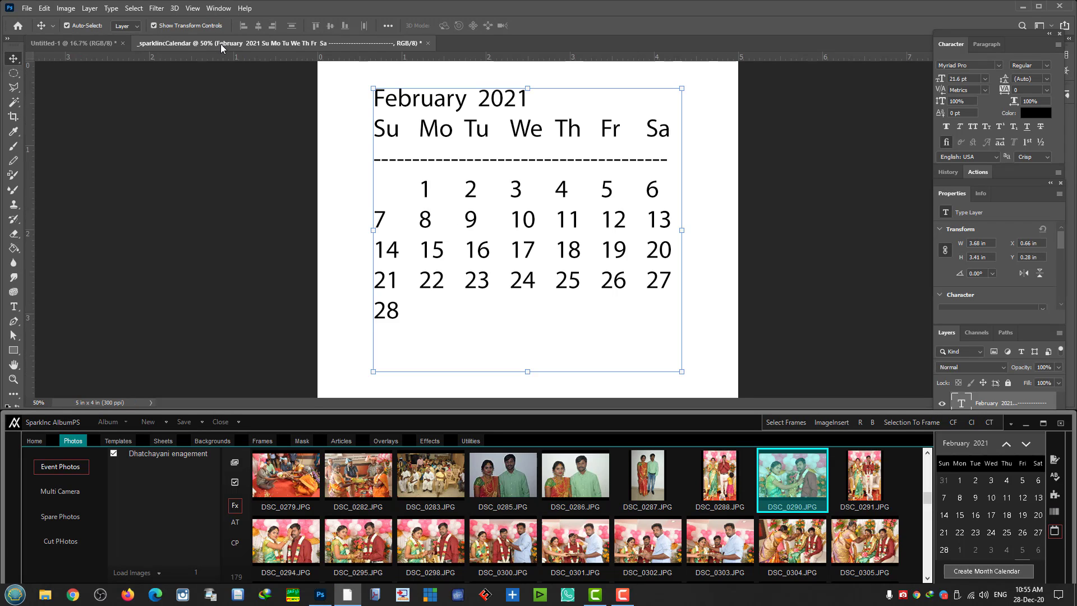
# - Place the February calendar beside January at 49% and close its separate document
pyautogui.moveTo(220, 43); pyautogui.dragTo(86, 89)
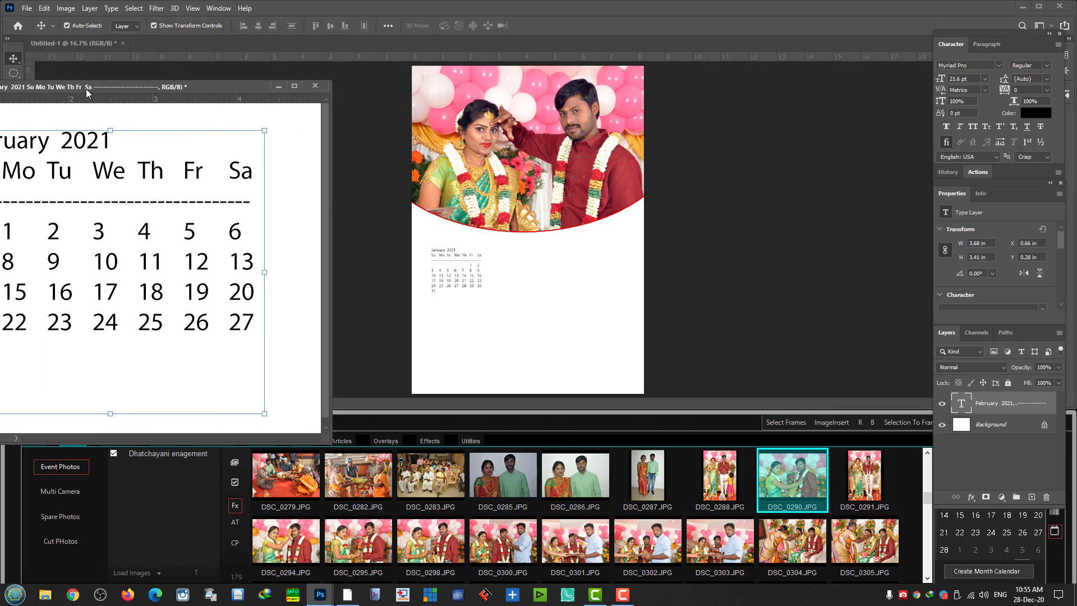
pyautogui.moveTo(147, 238); pyautogui.dragTo(559, 303)
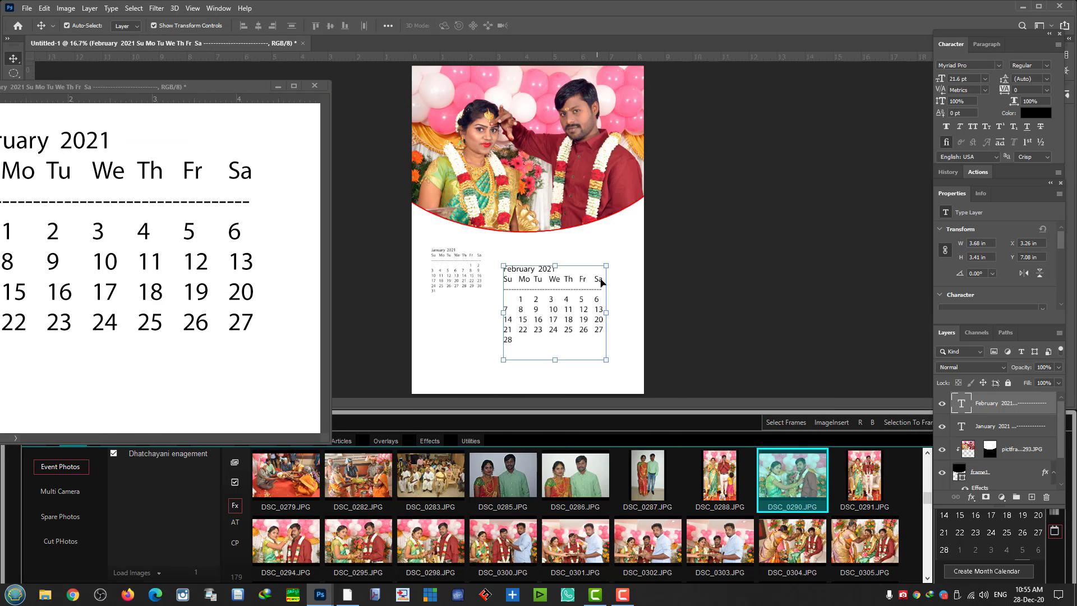
pyautogui.moveTo(606, 264); pyautogui.dragTo(533, 271)
pyautogui.press('Return')
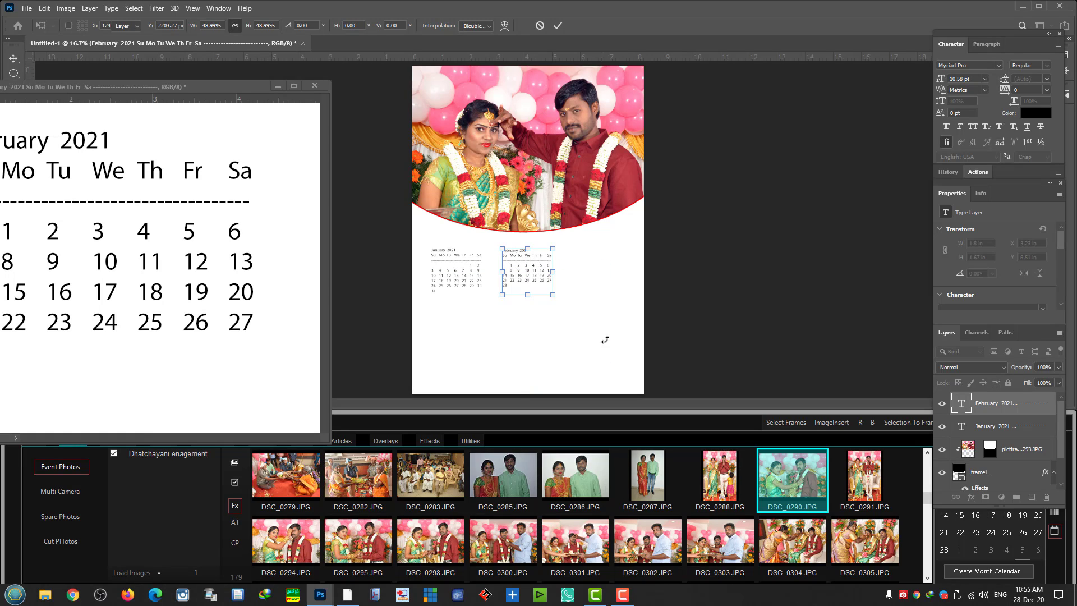
pyautogui.click(710, 302)
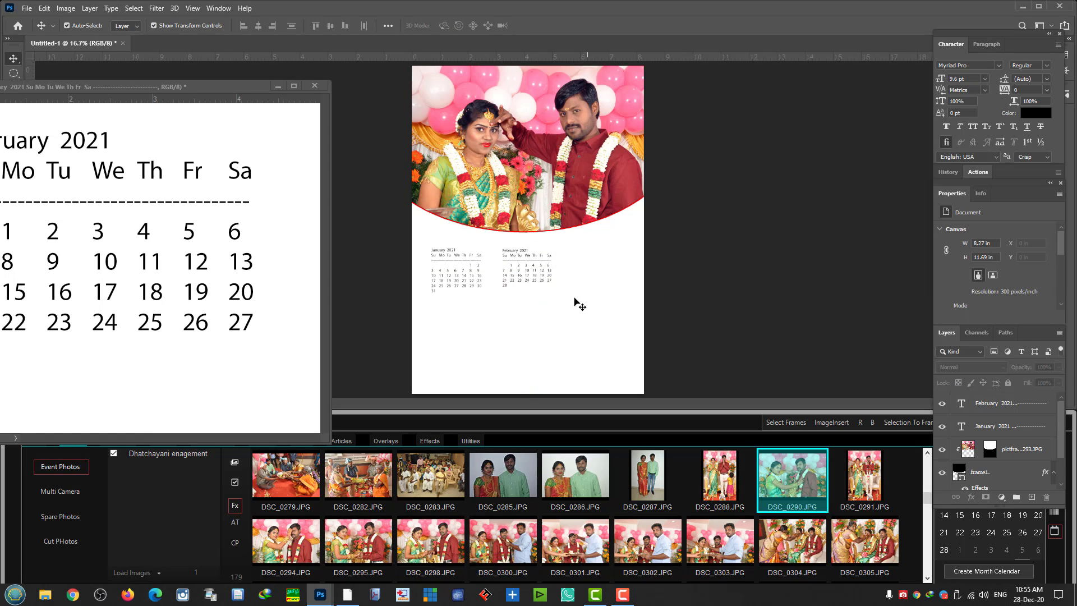
pyautogui.click(313, 87)
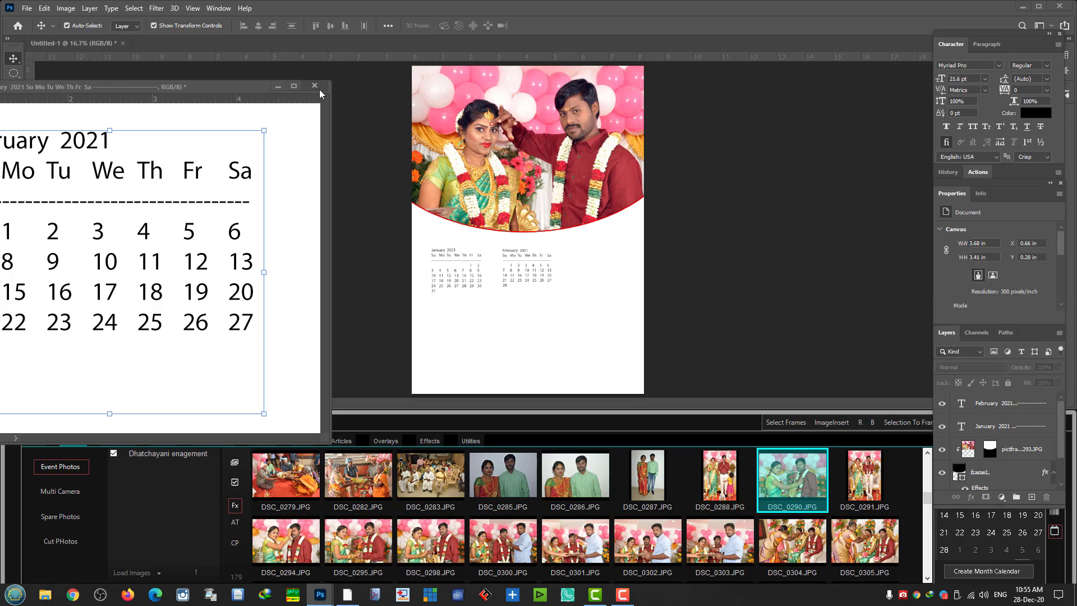
pyautogui.click(534, 164)
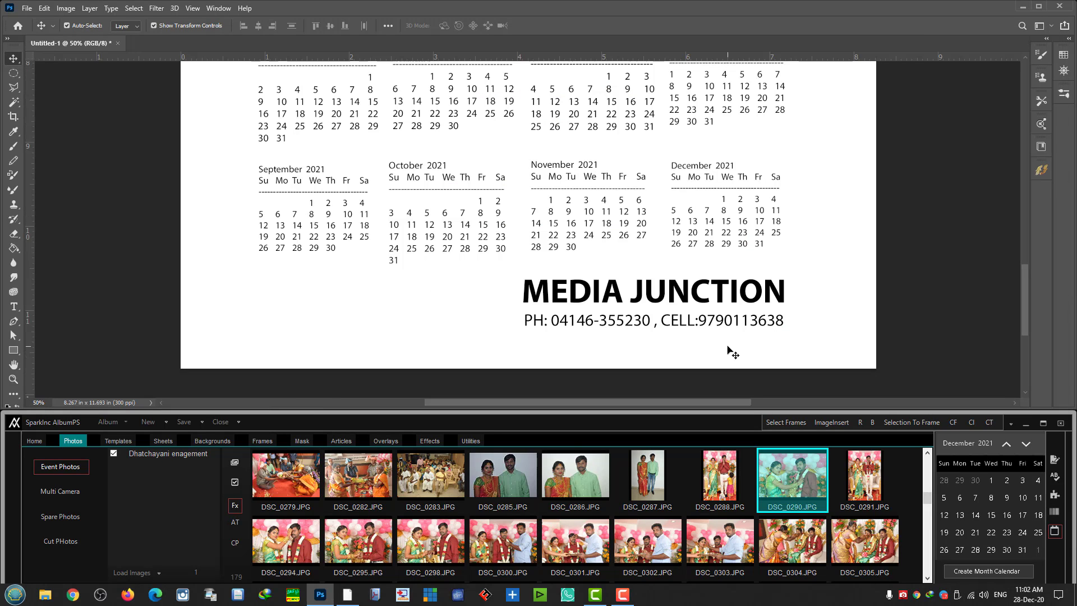
# - Zoom to the top of the page and select the pictframe1 DSC_0293.JPG layer
pyautogui.hotkey('ctrl', '-')
pyautogui.hotkey('ctrl', '-')
pyautogui.hotkey('ctrl', '-')
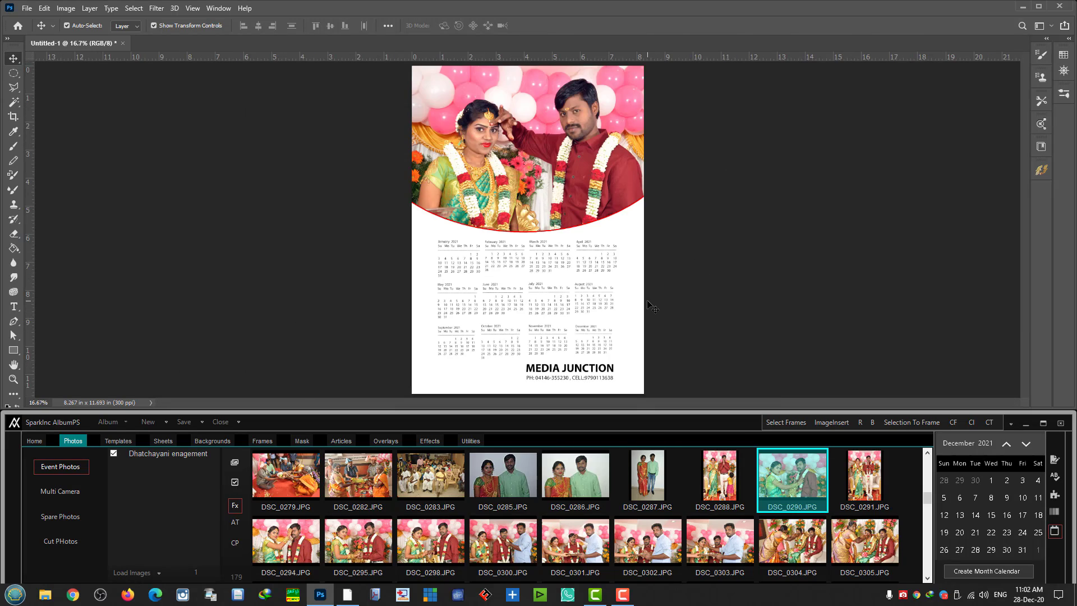
pyautogui.hotkey('ctrl', '+')
pyautogui.hotkey('ctrl', '+')
pyautogui.hotkey('ctrl', '+')
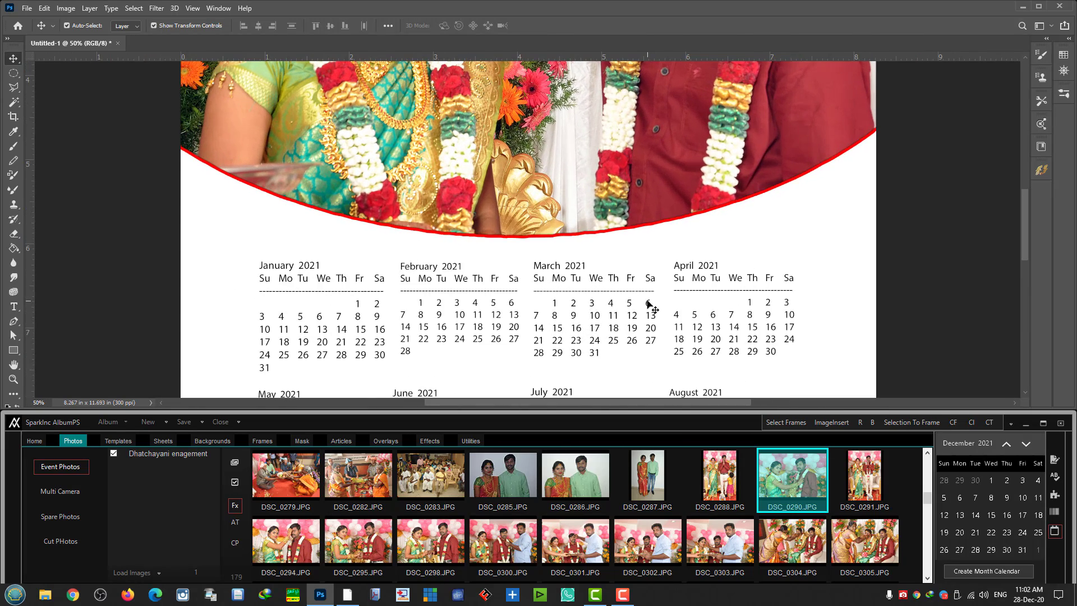
pyautogui.scroll(5, 661, 300)
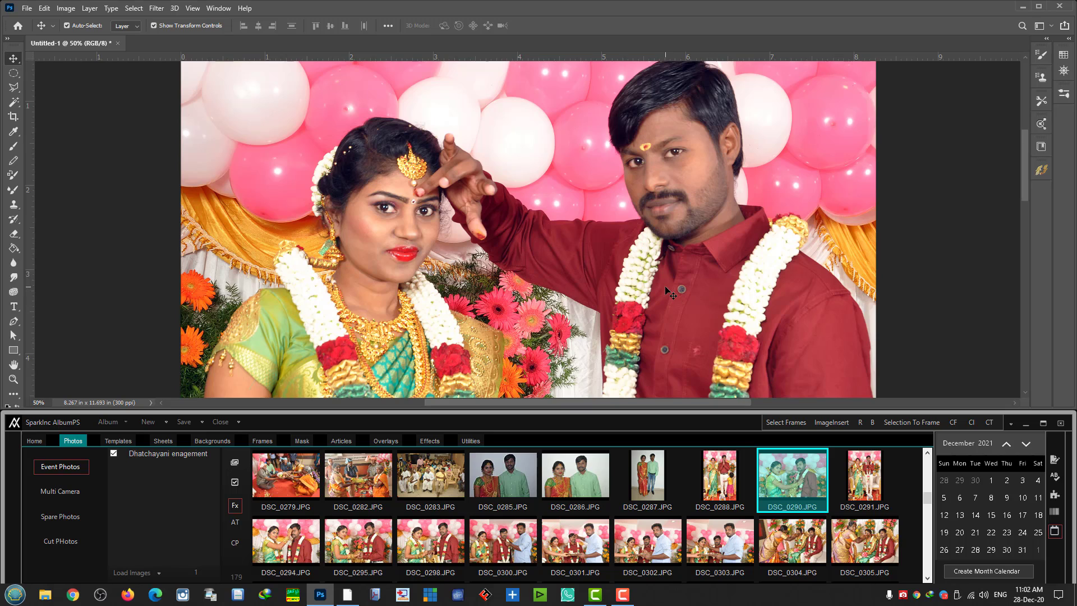
pyautogui.rightClick(440, 190)
pyautogui.click(449, 191)
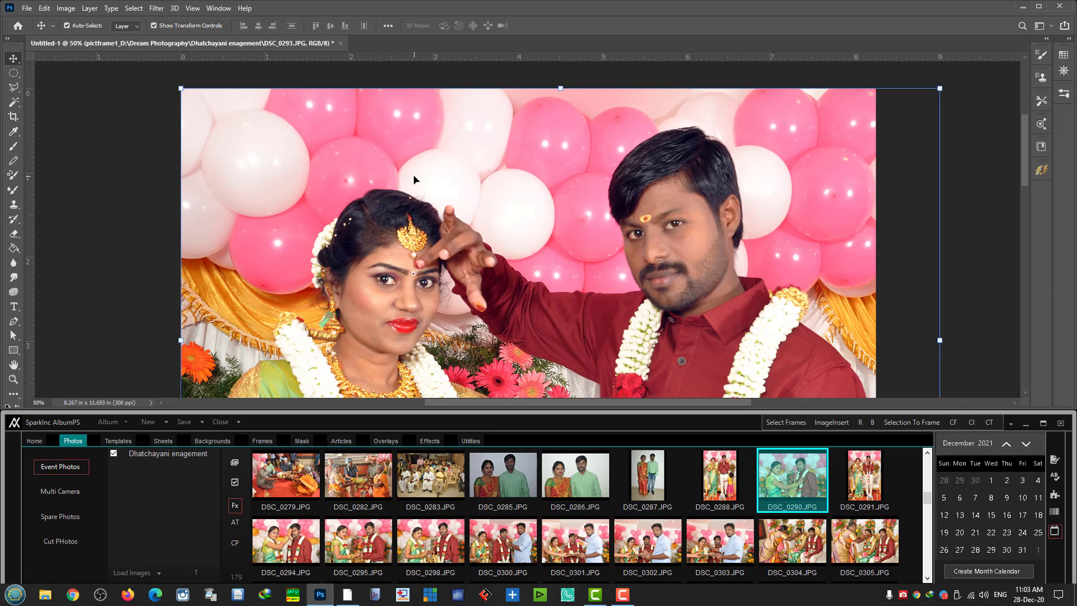
# - Apply the GET ORIGINAL COLORS action from AlbumPs-Effects to the couple photo
pyautogui.click(239, 510)
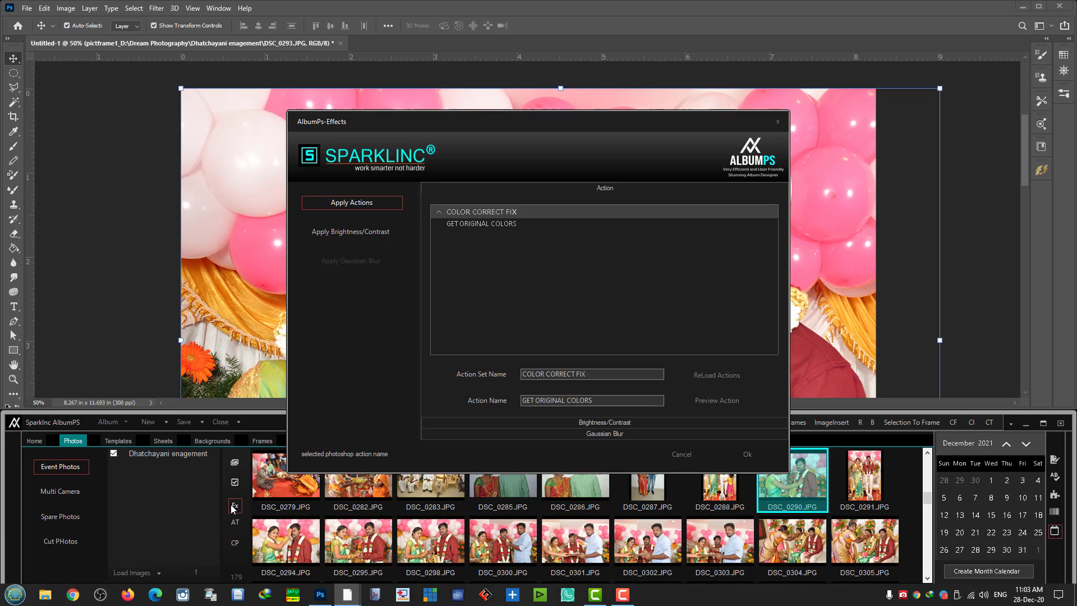
pyautogui.click(476, 223)
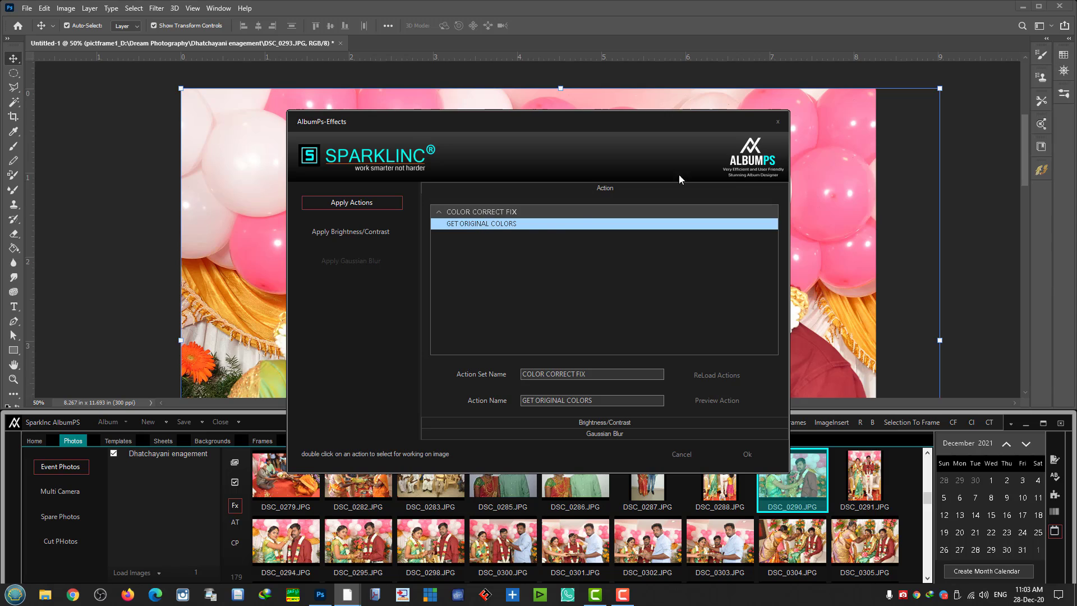
pyautogui.doubleClick(476, 211)
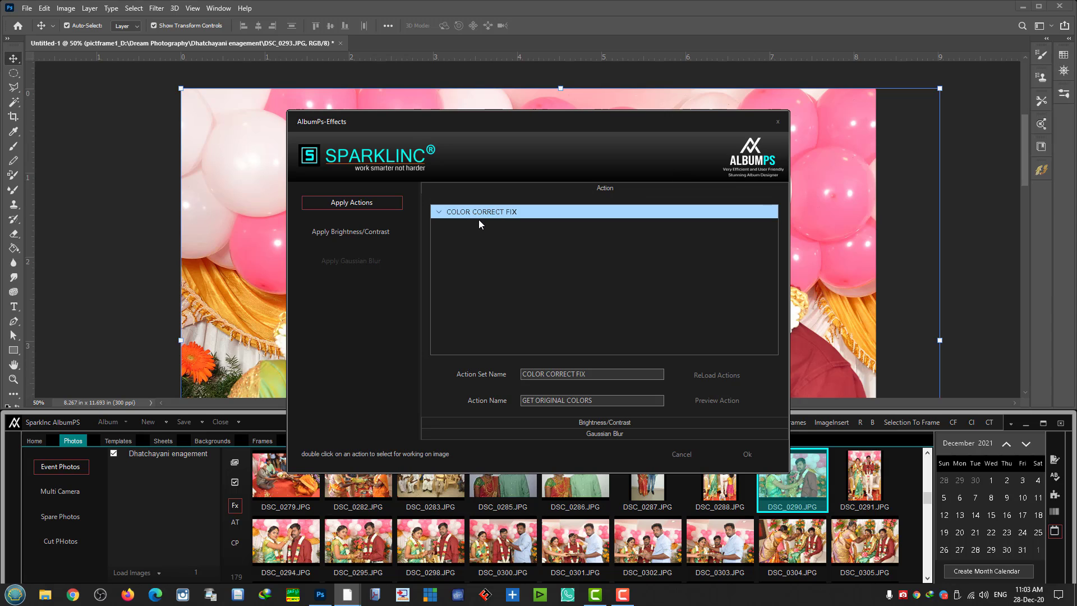
pyautogui.click(440, 211)
pyautogui.click(462, 222)
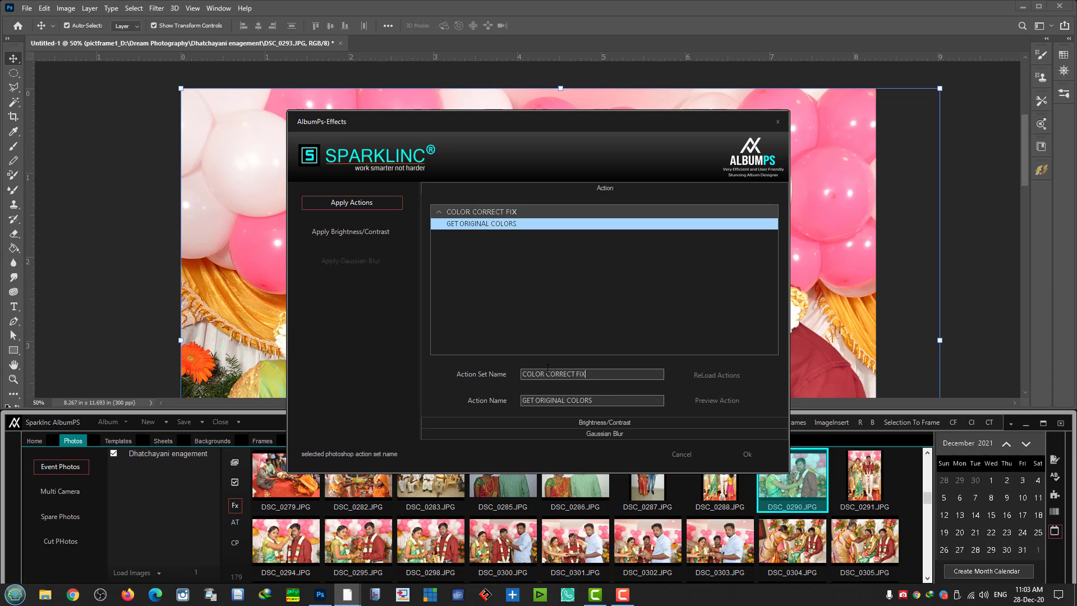
pyautogui.hotkey('ctrl', 'a')
pyautogui.press('Tab')
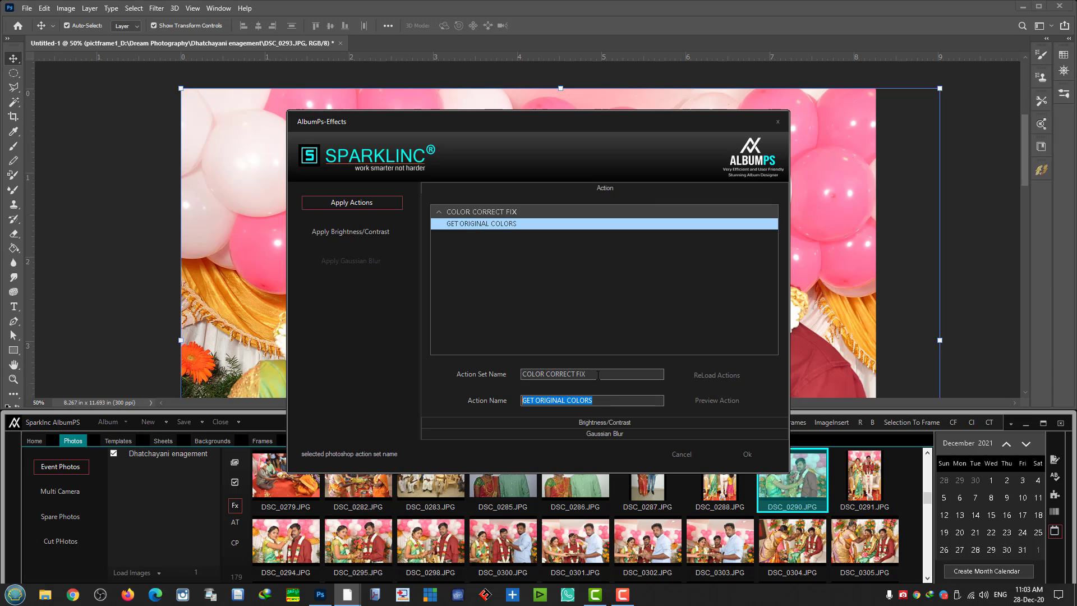
pyautogui.click(608, 375)
pyautogui.moveTo(609, 375); pyautogui.dragTo(526, 375)
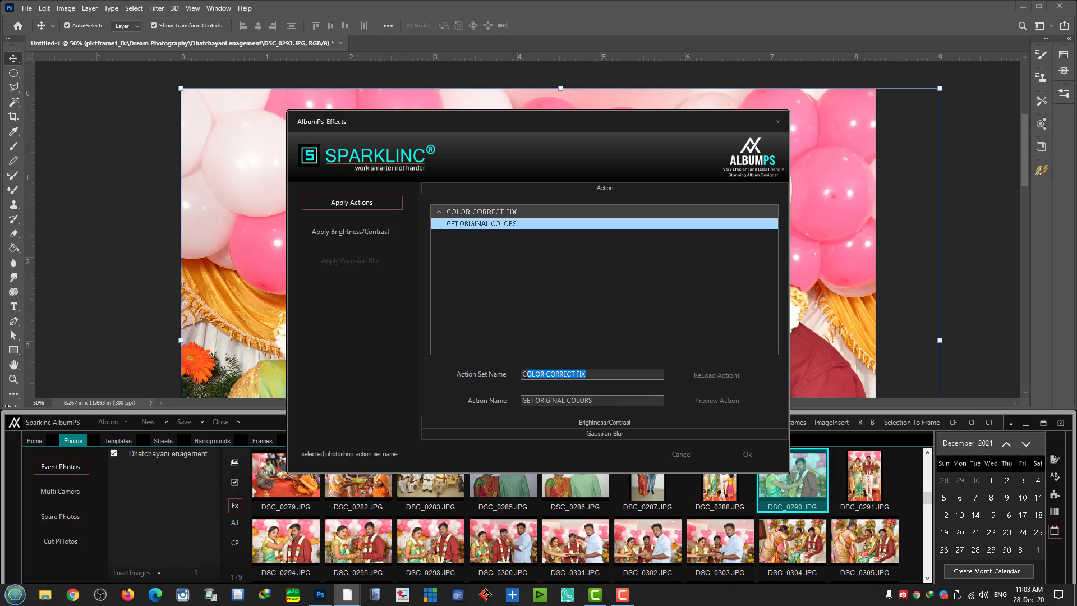
pyautogui.moveTo(589, 400); pyautogui.dragTo(522, 400)
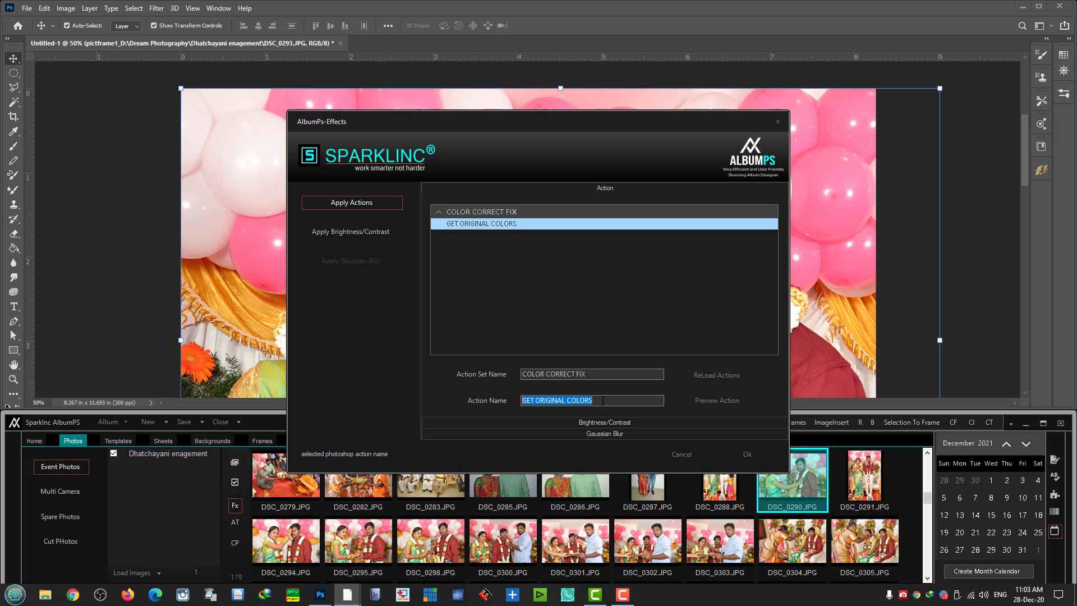
pyautogui.click(745, 454)
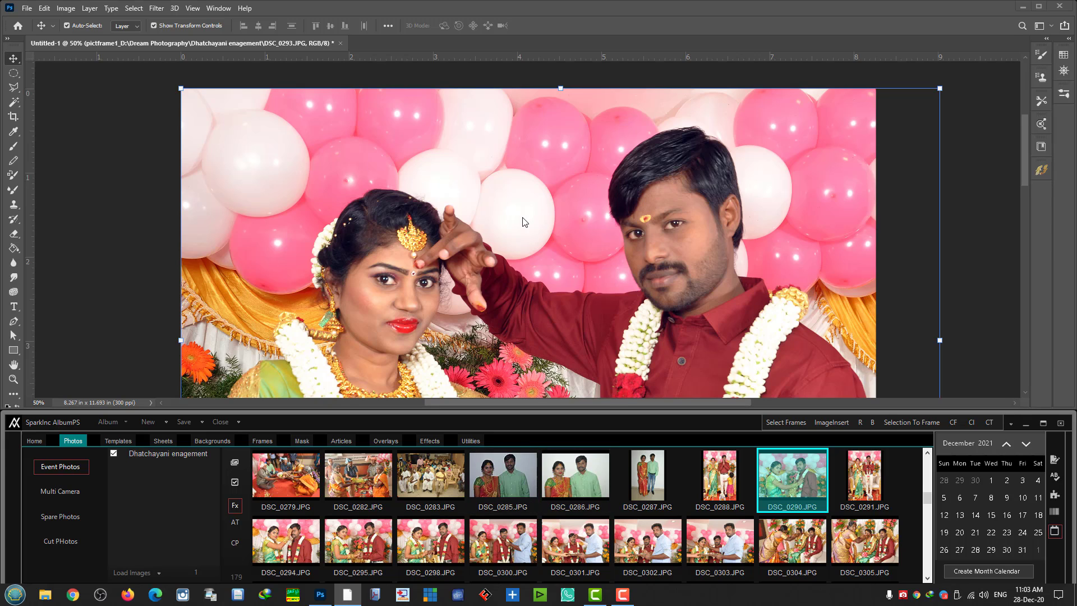
# - Clear the couple photo out of frame1 with CI, leaving the frame black
pyautogui.scroll(-1, 522, 219)
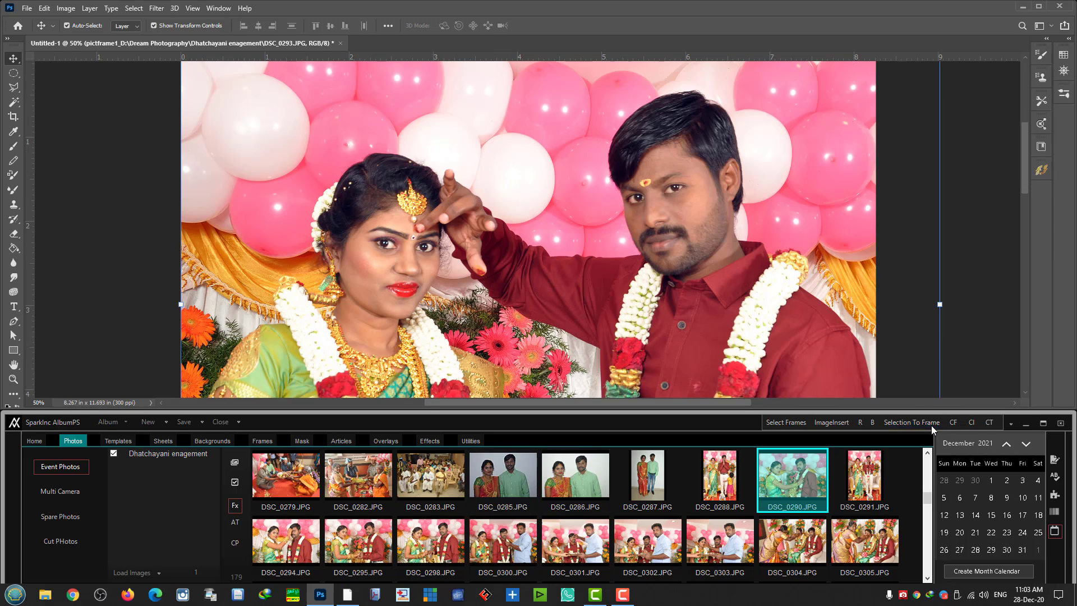
pyautogui.click(977, 425)
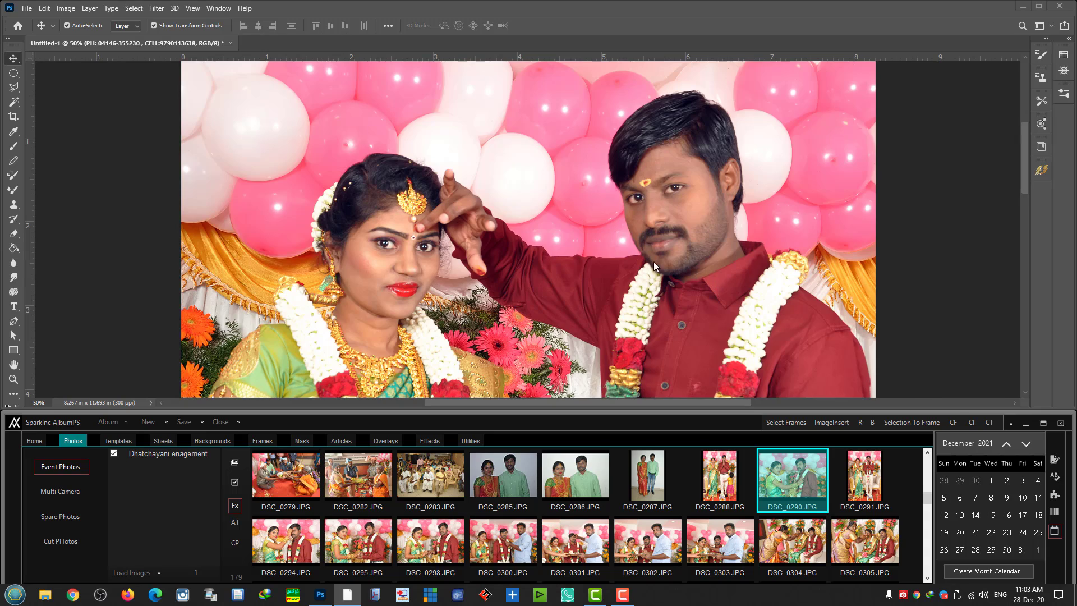
pyautogui.scroll(-4, 562, 281)
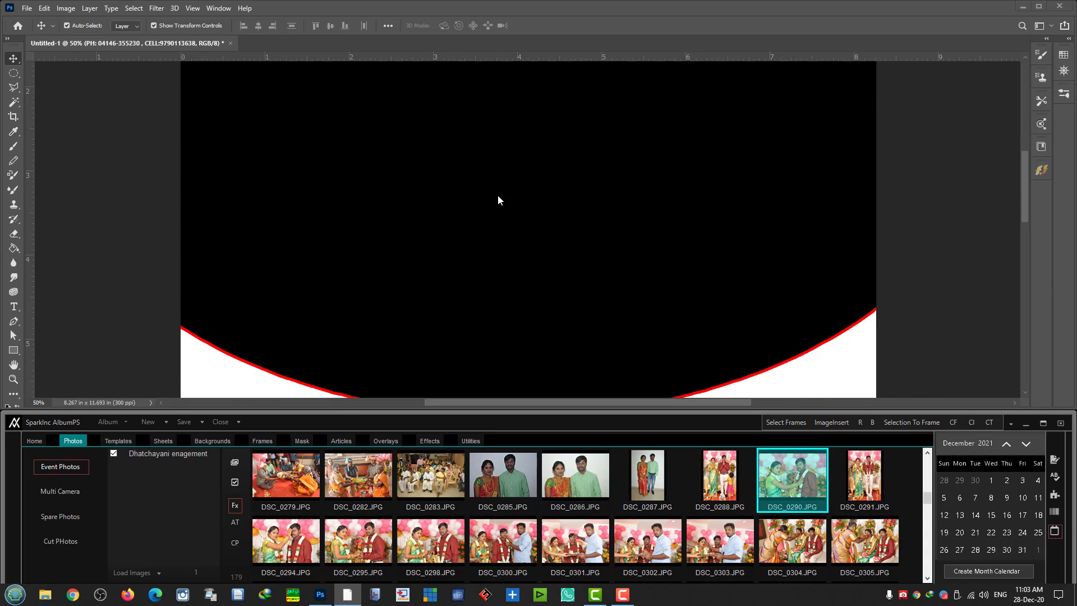
# - Pick the frame1 layer and place DSC_0285.JPG, the couple in the green shirt, into it
pyautogui.rightClick(486, 181)
pyautogui.click(514, 184)
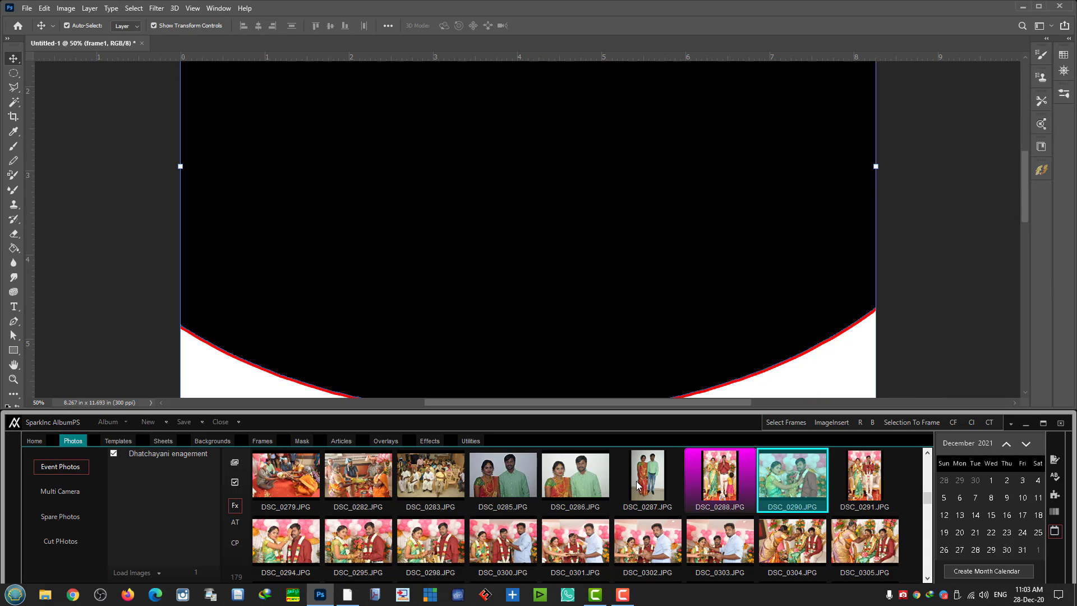
pyautogui.scroll(-3, 431, 482)
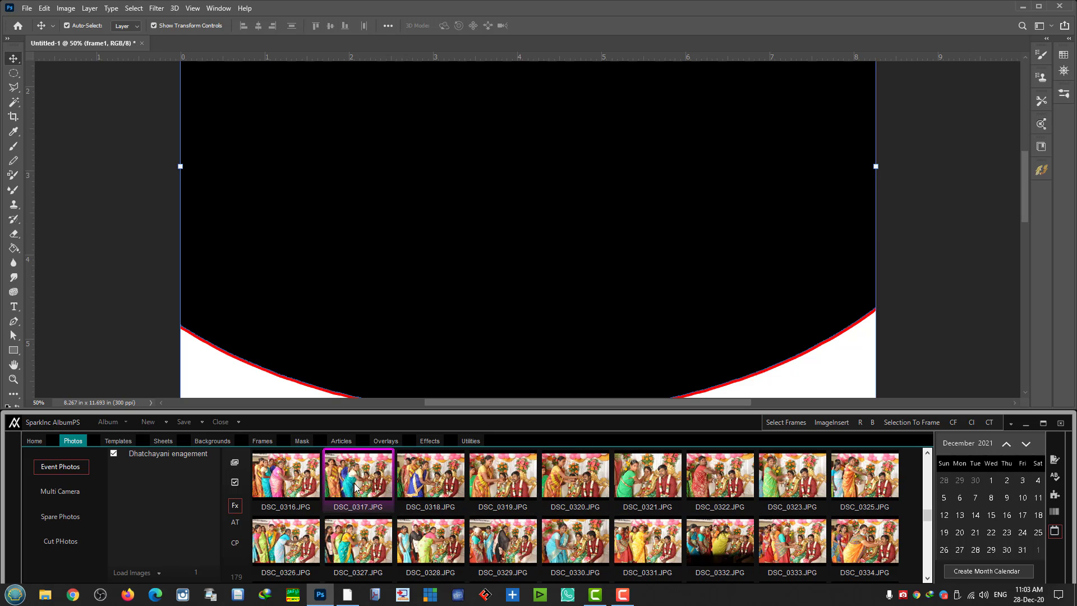
pyautogui.scroll(-4, 617, 488)
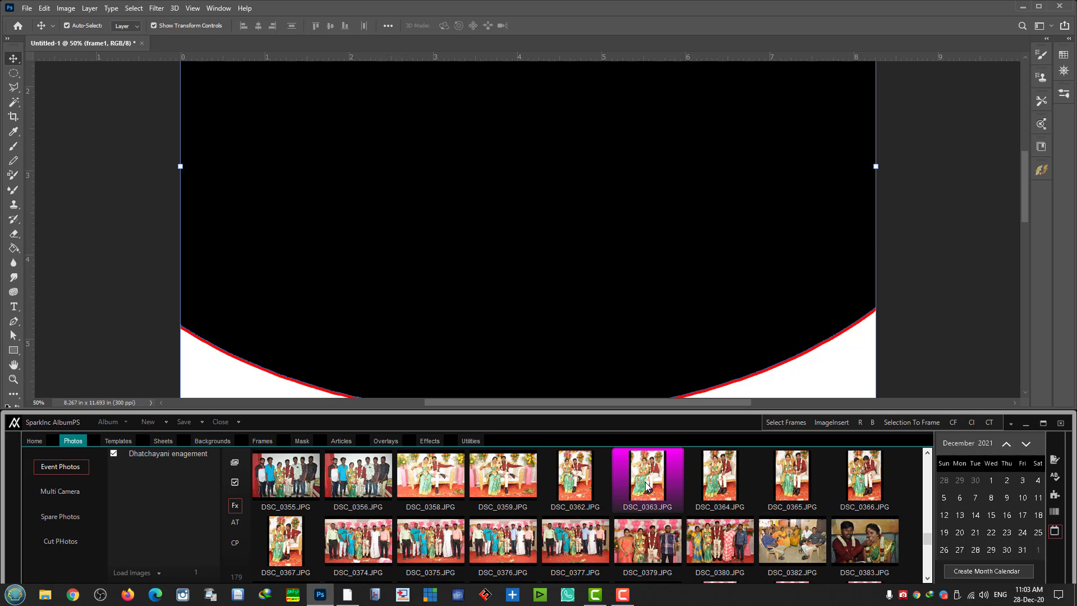
pyautogui.scroll(11, 646, 485)
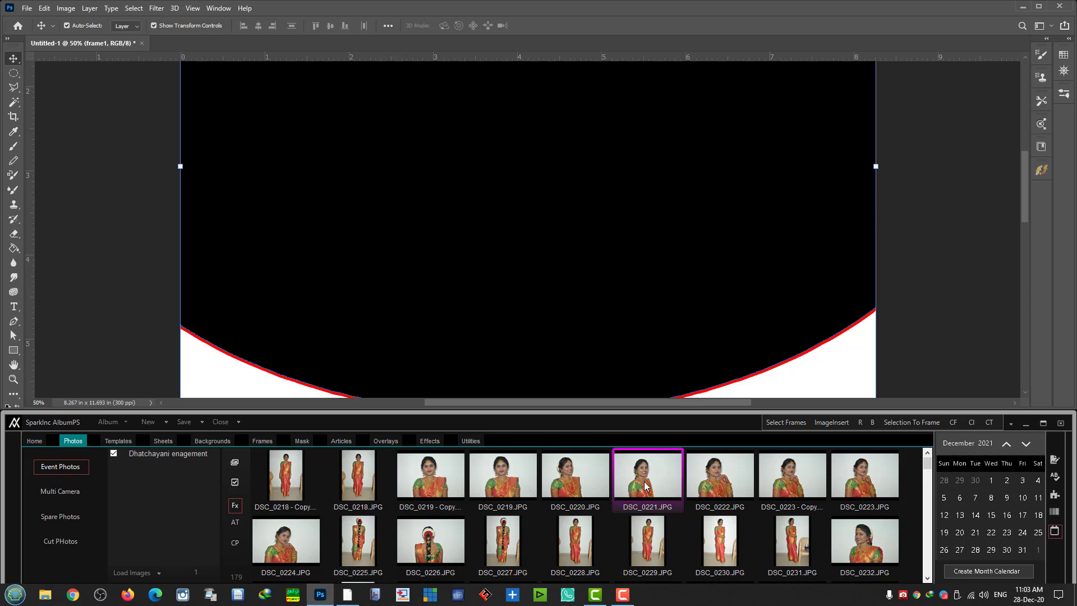
pyautogui.scroll(-3, 634, 488)
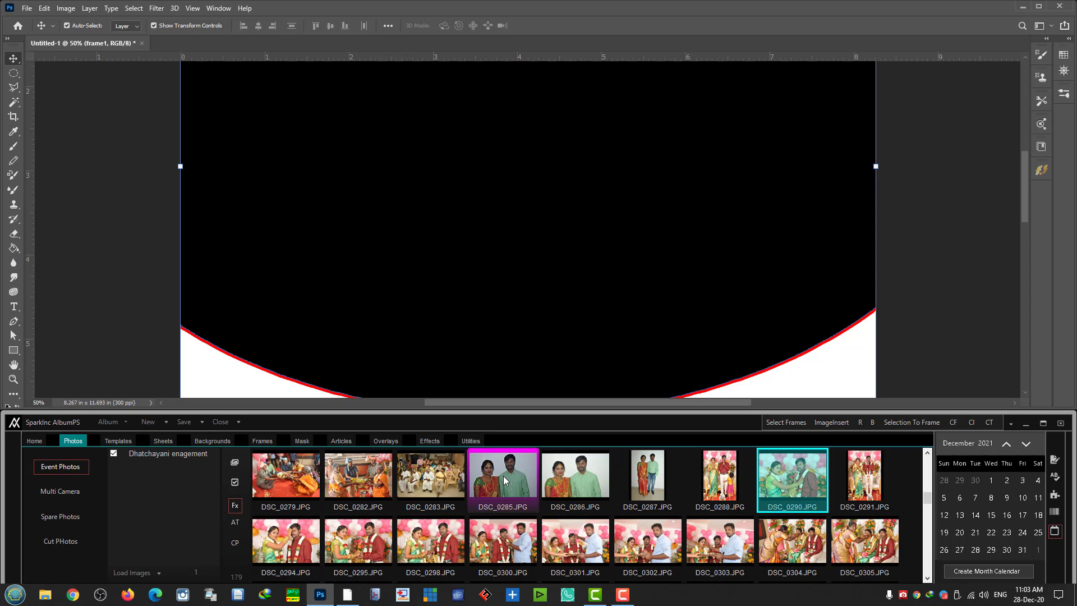
pyautogui.doubleClick(503, 480)
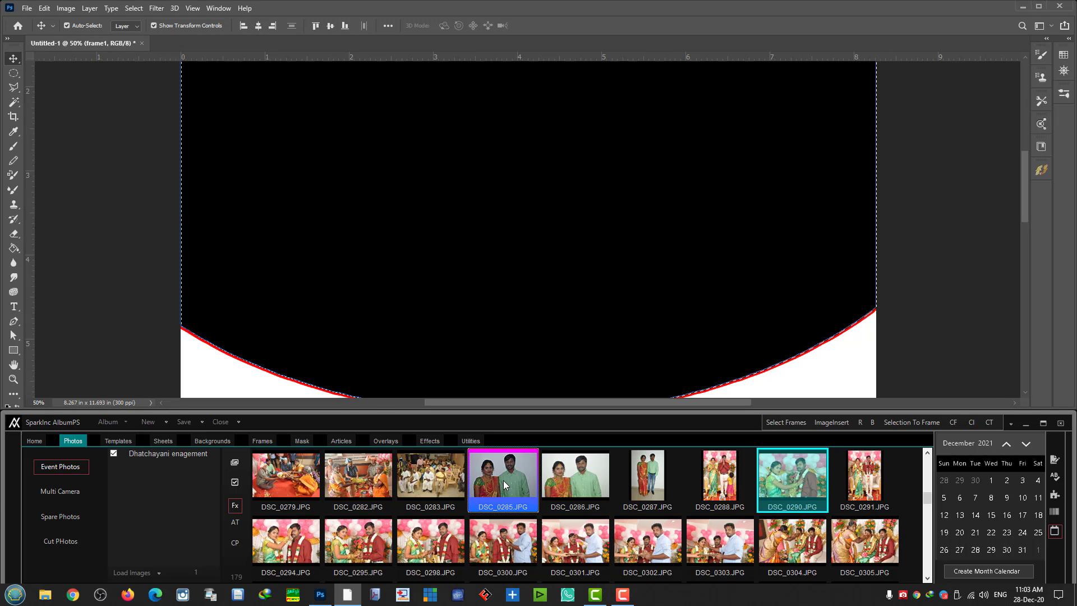
pyautogui.scroll(5, 687, 325)
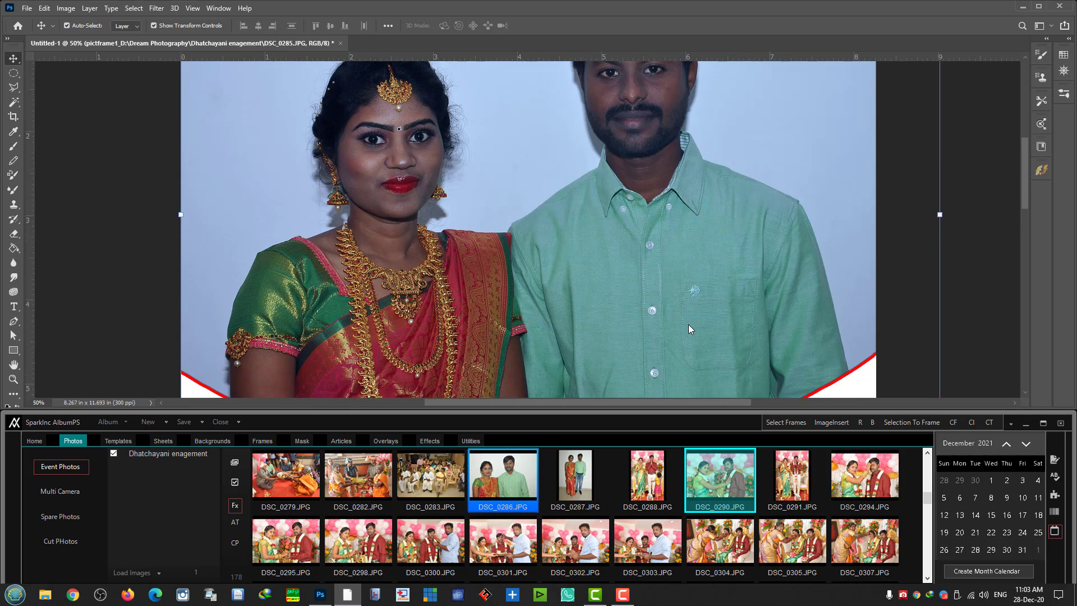
pyautogui.scroll(2, 544, 224)
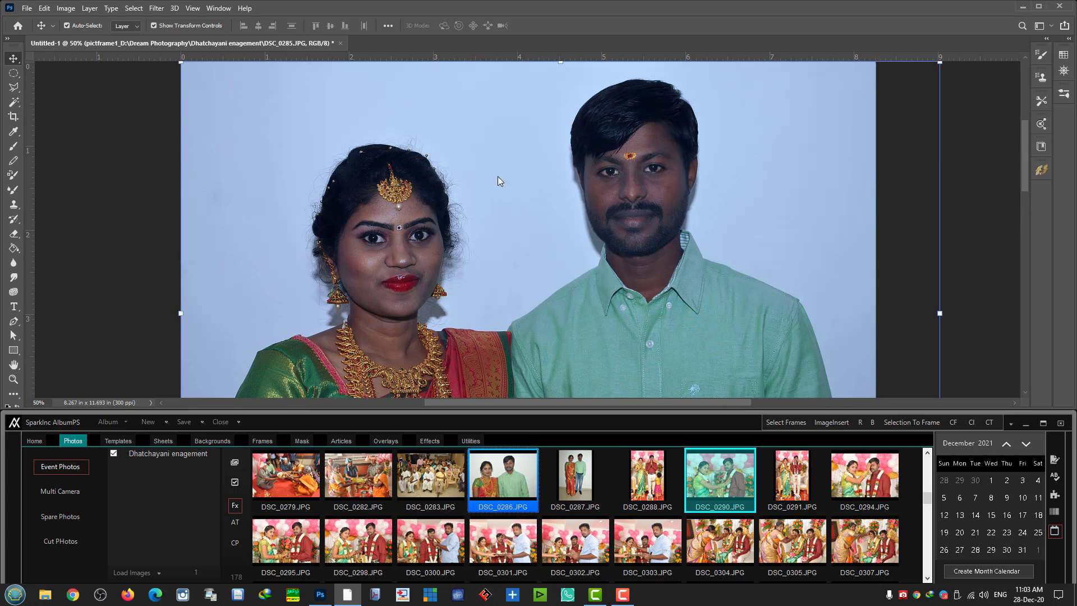
pyautogui.scroll(2, 489, 276)
pyautogui.scroll(-10, 501, 269)
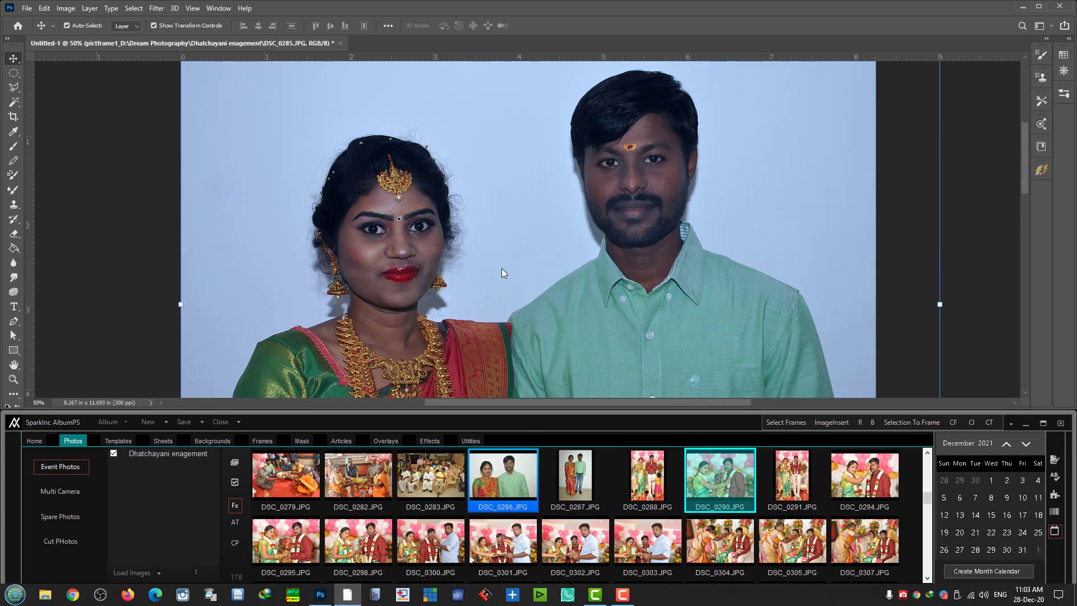
pyautogui.scroll(-3, 501, 268)
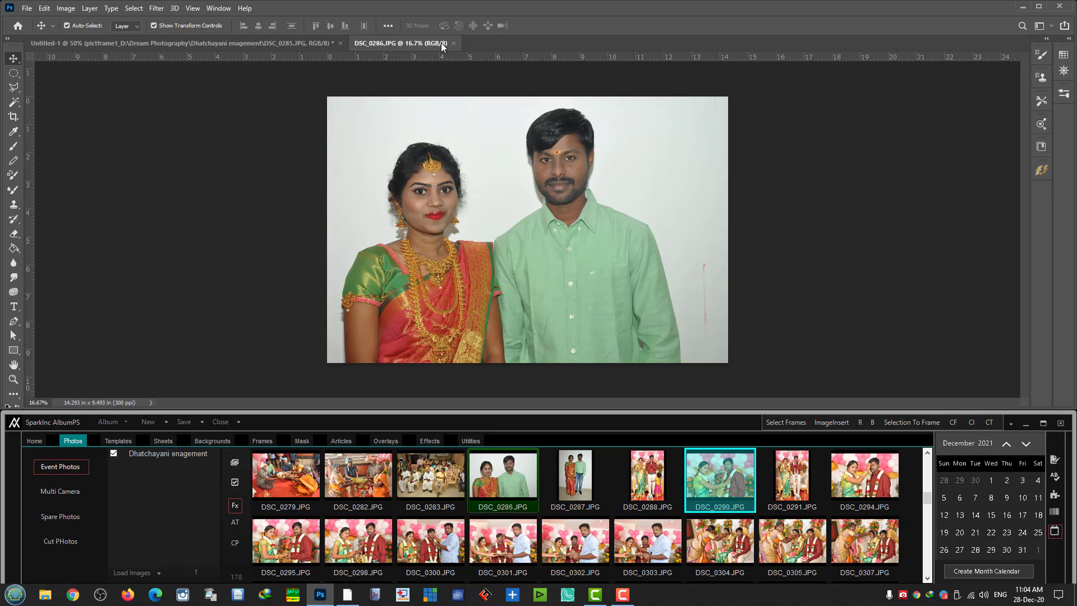
# - Float the DSC_0286.JPG photo into its own window and close it, leaving Untitled-1 open
pyautogui.moveTo(443, 47); pyautogui.dragTo(547, 107)
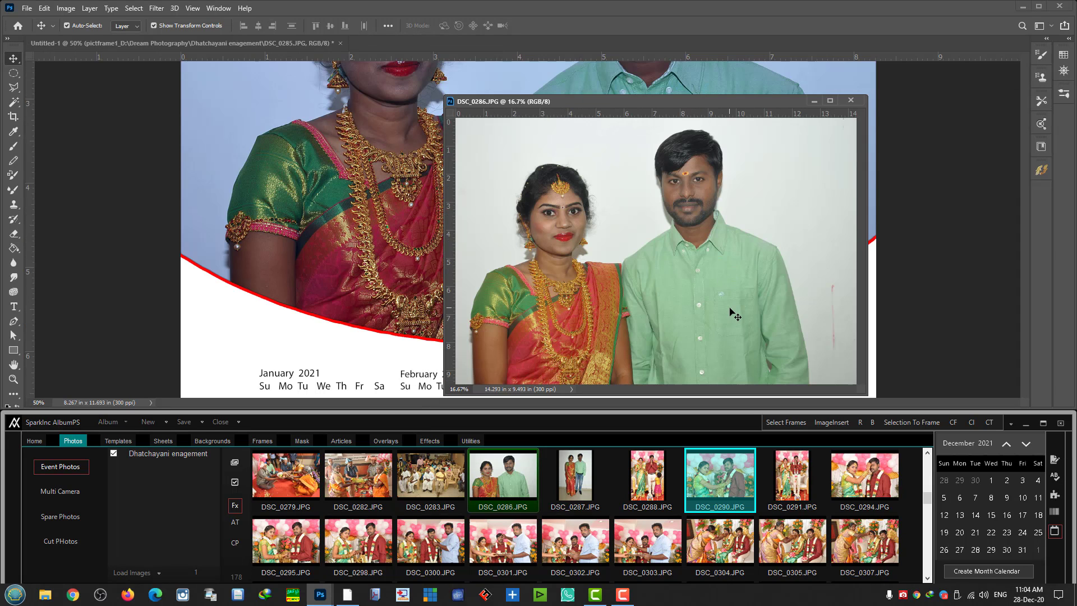
pyautogui.click(976, 205)
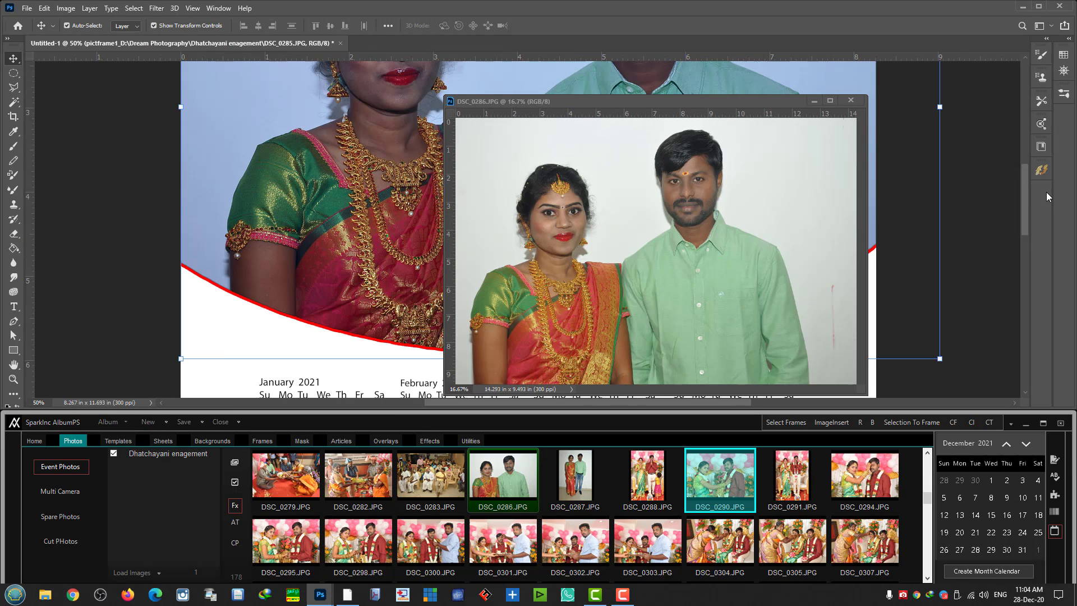
pyautogui.moveTo(1027, 218); pyautogui.dragTo(1019, 169)
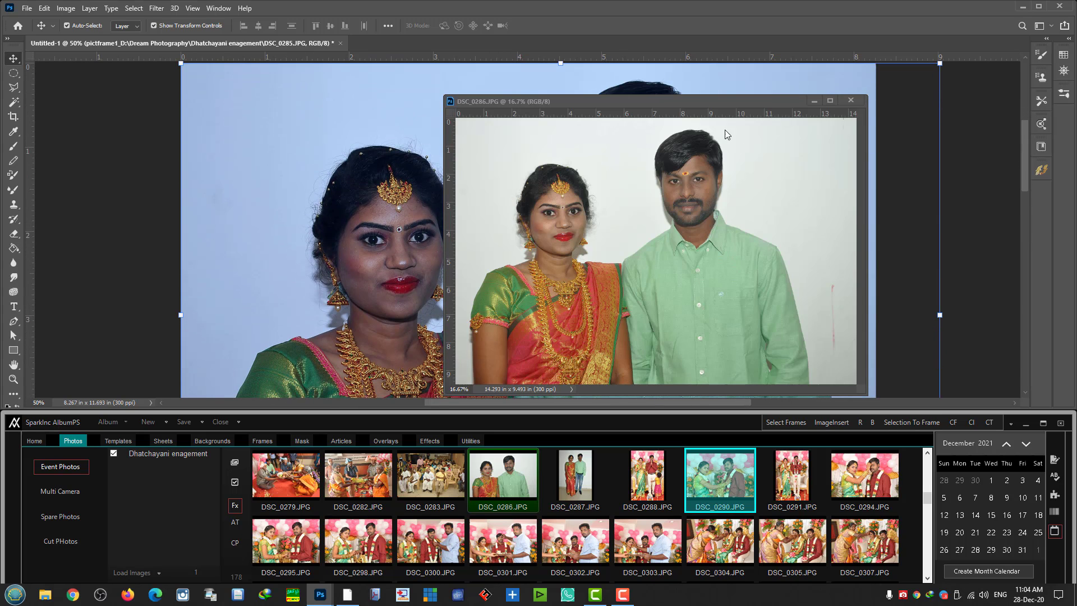
pyautogui.moveTo(658, 99); pyautogui.dragTo(901, 94)
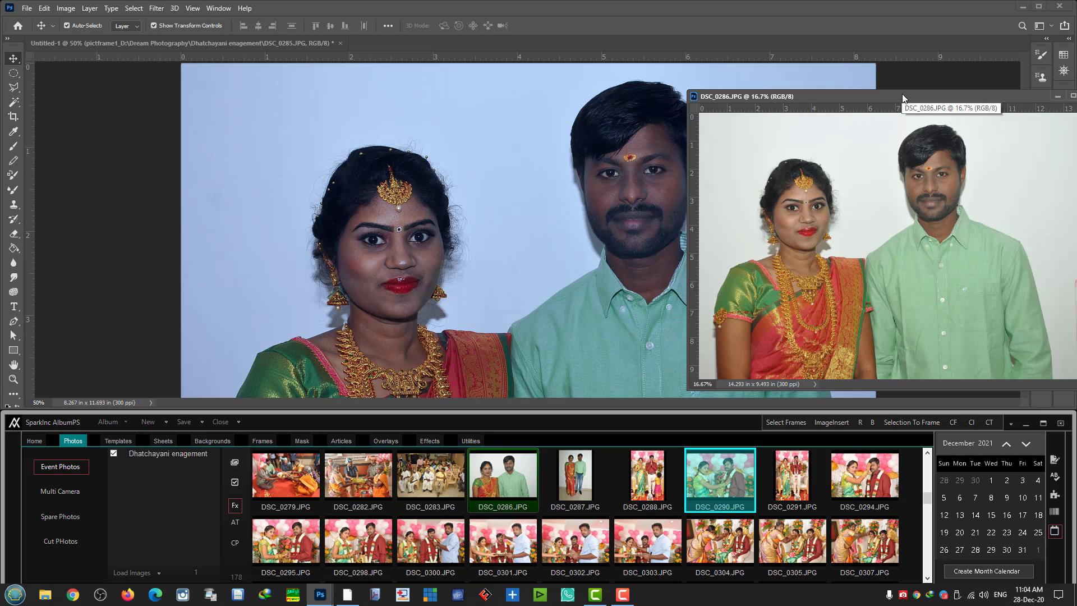
pyautogui.moveTo(902, 98); pyautogui.dragTo(195, 71)
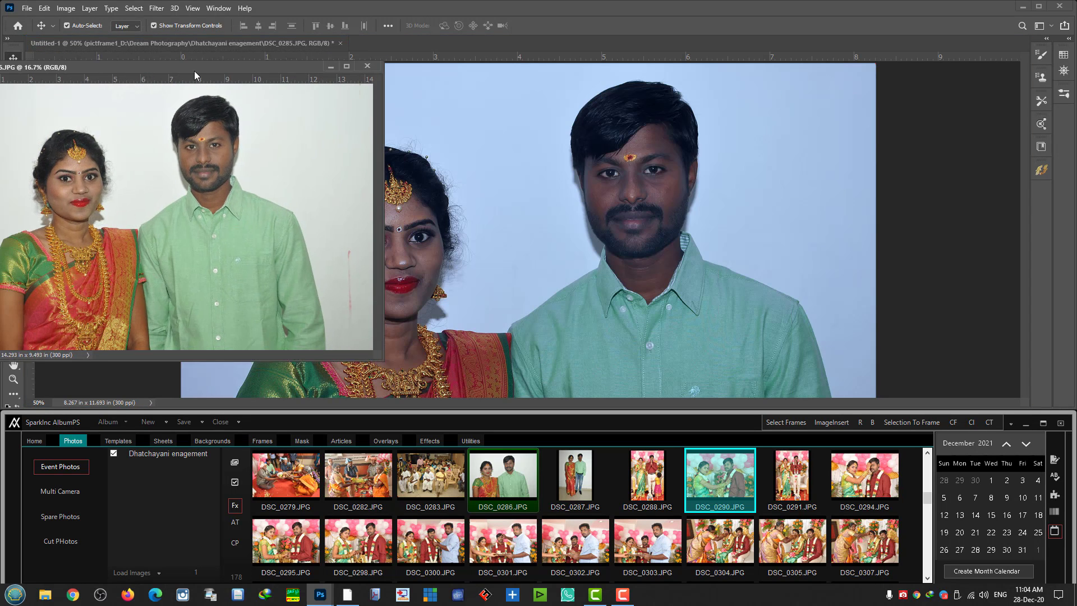
pyautogui.moveTo(267, 71); pyautogui.dragTo(902, 77)
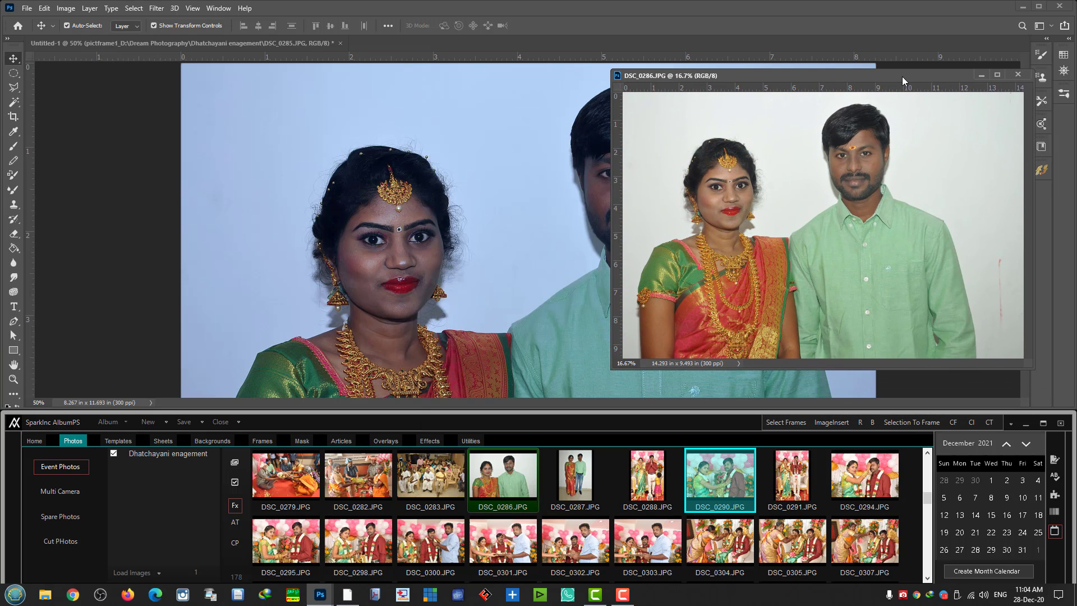
pyautogui.click(1018, 74)
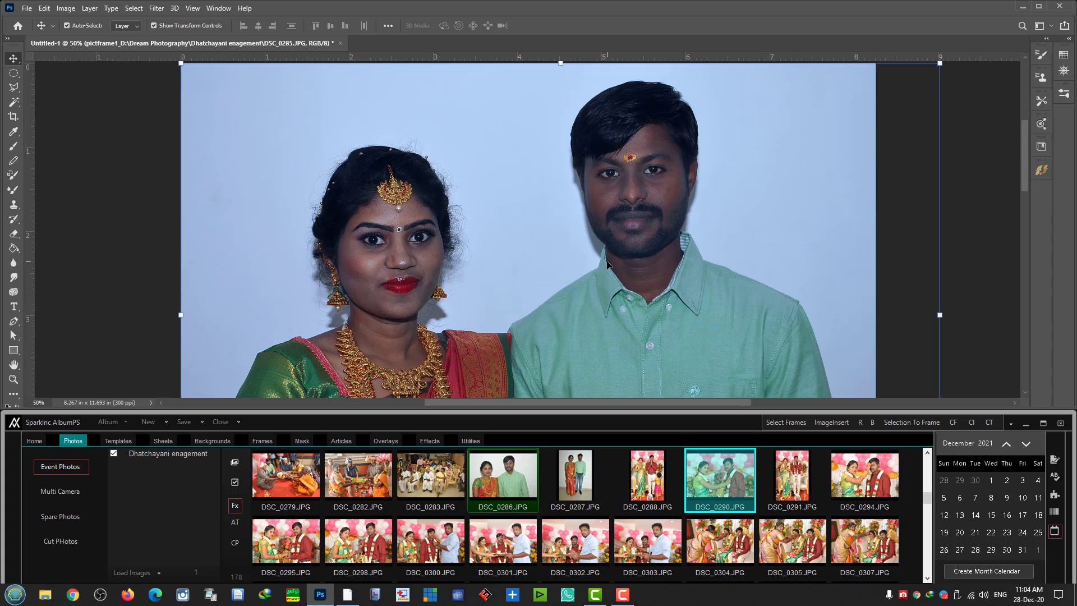
# - Zoom out, deselect the couple's photo, and select the June 2021 calendar layer
pyautogui.hotkey('ctrl', '-')
pyautogui.click(855, 298)
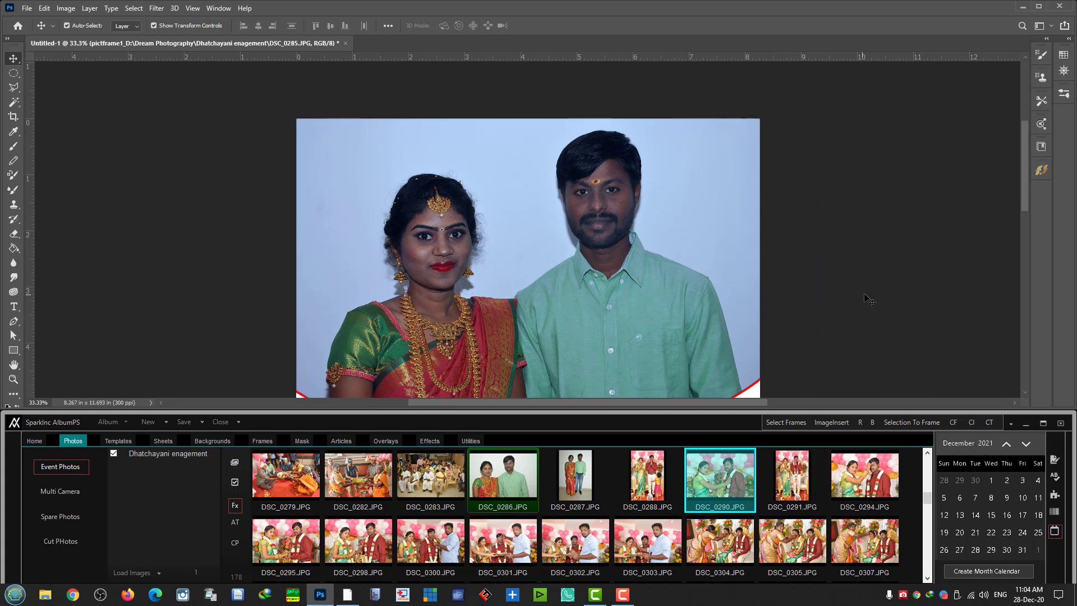
pyautogui.scroll(-10, 800, 262)
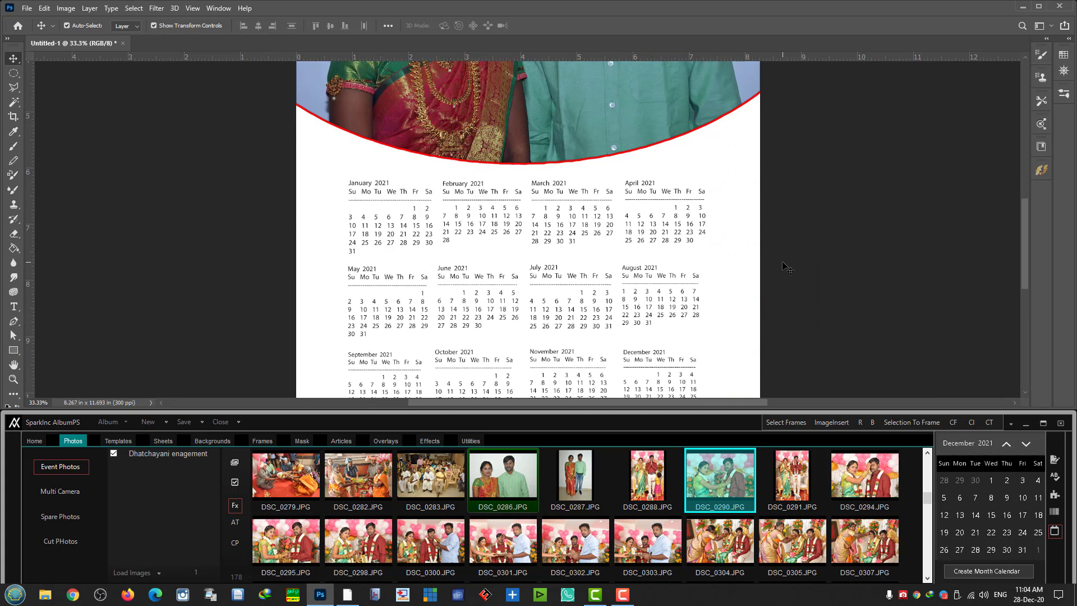
pyautogui.scroll(-1, 785, 263)
pyautogui.scroll(4, 780, 292)
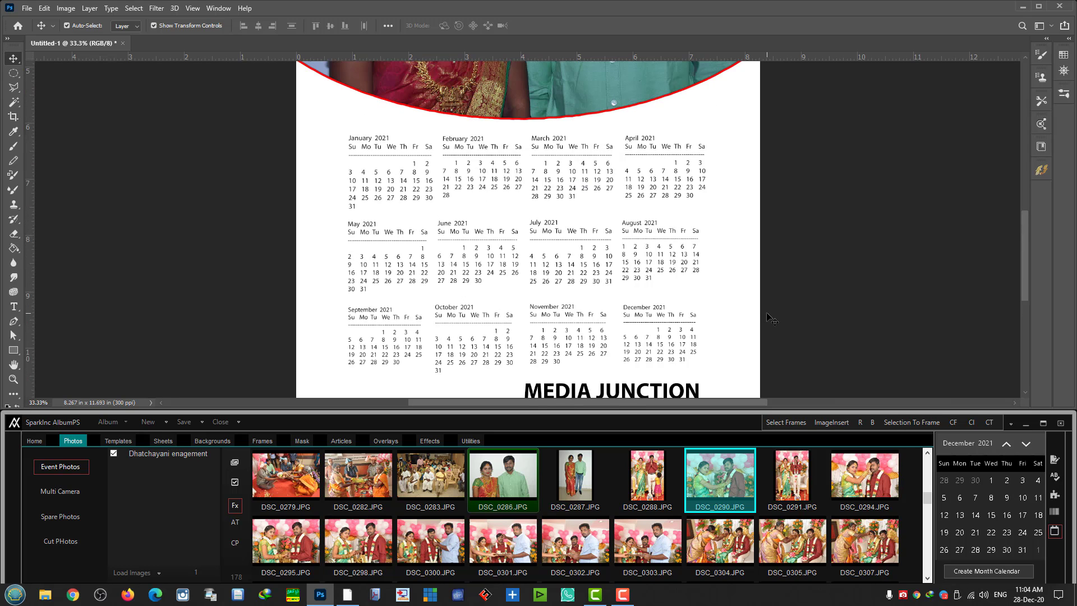
pyautogui.scroll(2, 771, 318)
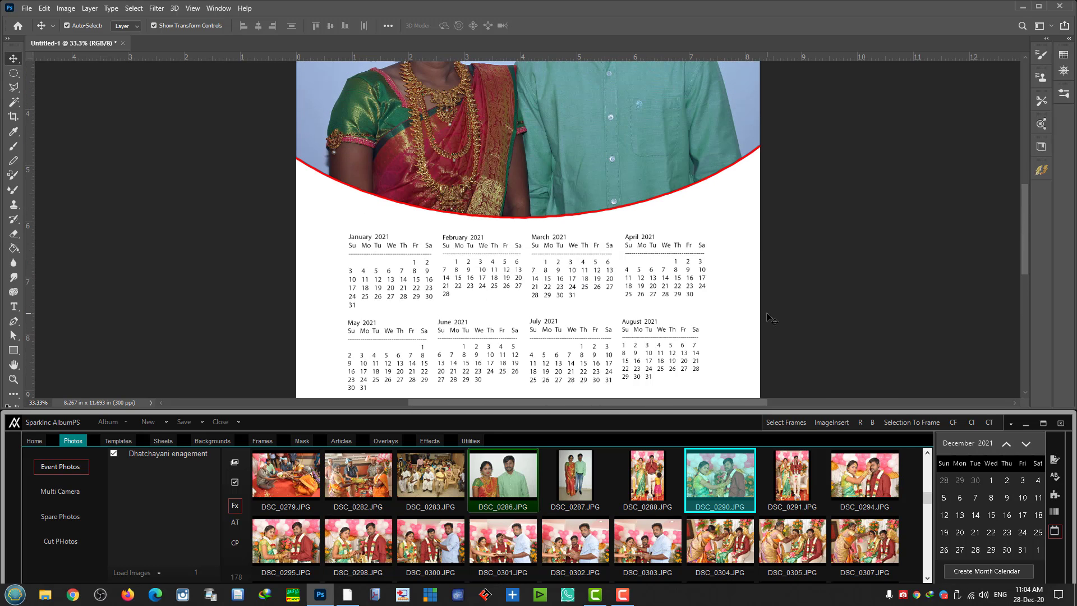
pyautogui.scroll(-6, 771, 318)
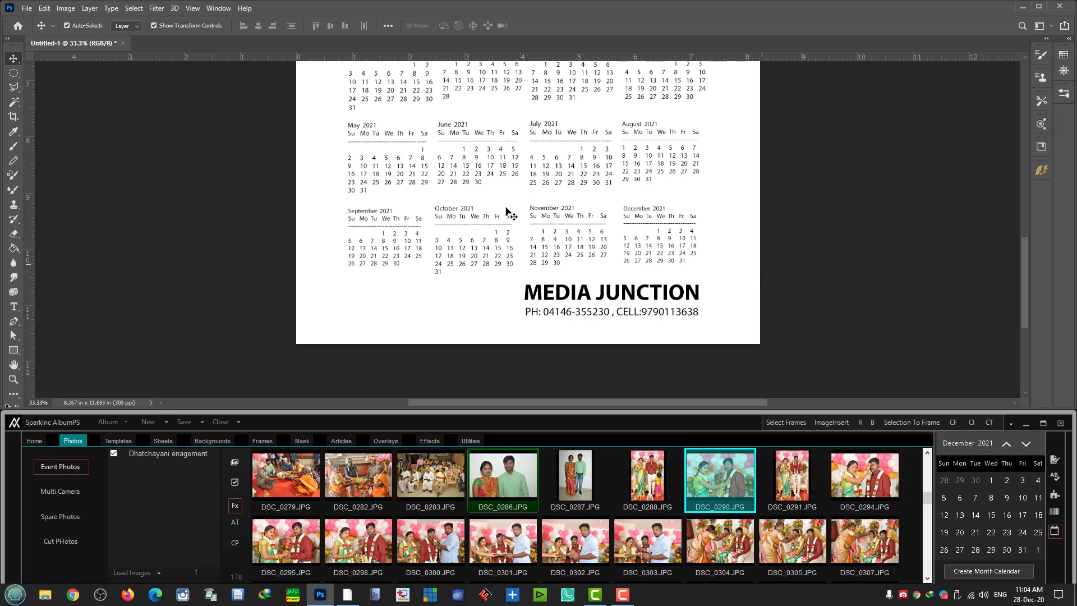
pyautogui.click(447, 159)
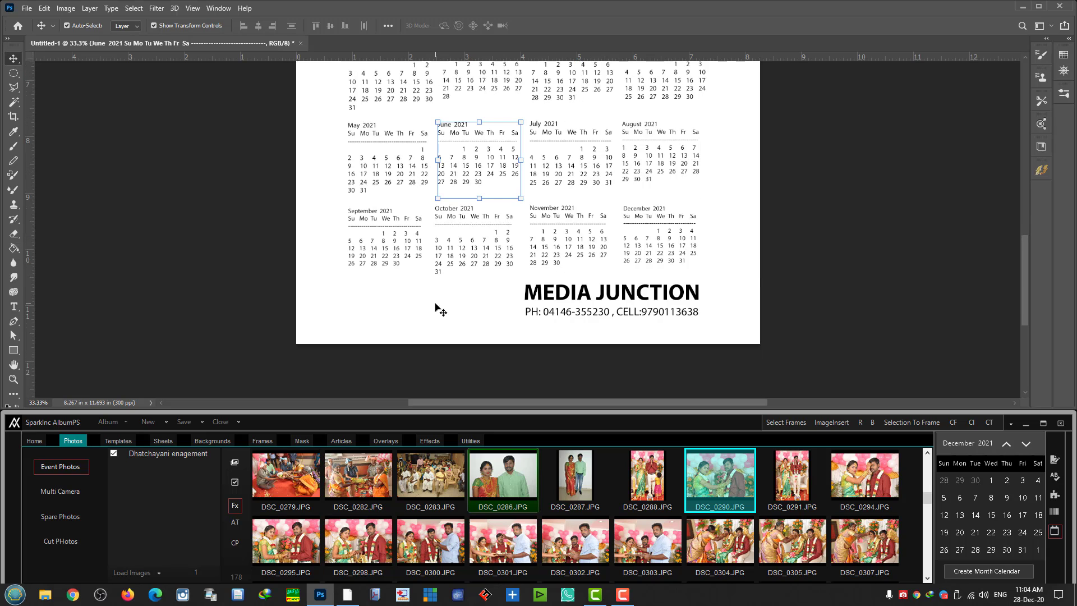
pyautogui.scroll(1, 437, 307)
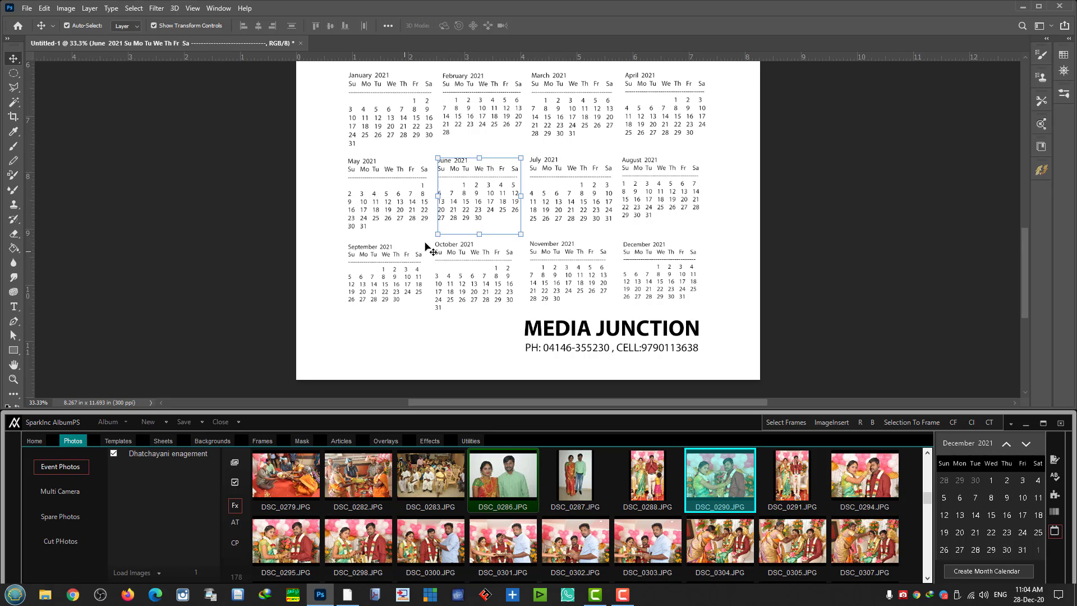
pyautogui.scroll(1, 719, 312)
pyautogui.scroll(1, 719, 312)
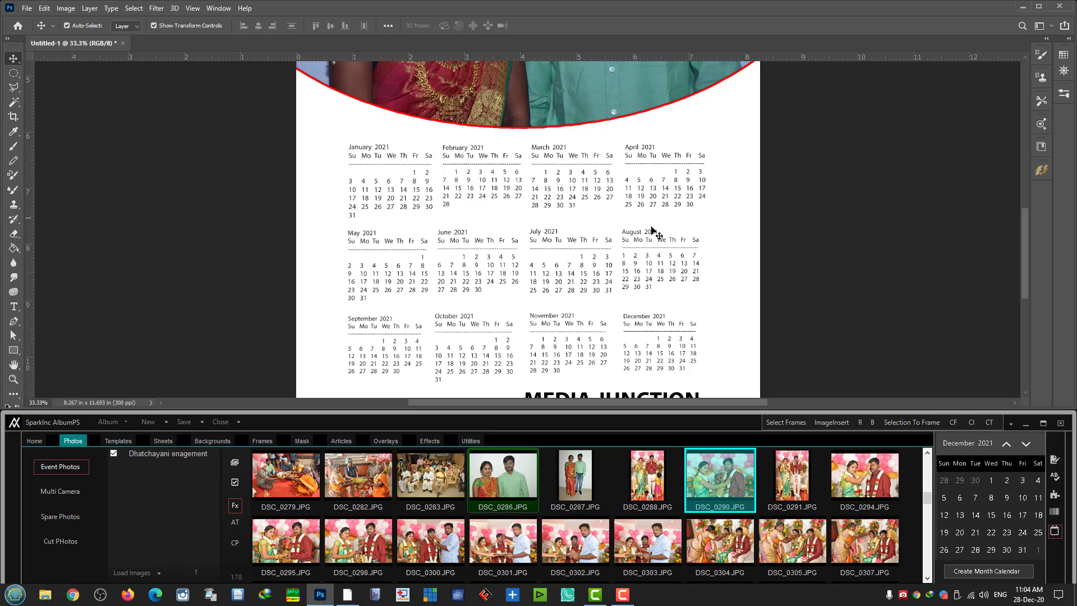
# - Highlight the January heading text with the Type tool, then commit and deselect it
pyautogui.click(13, 307)
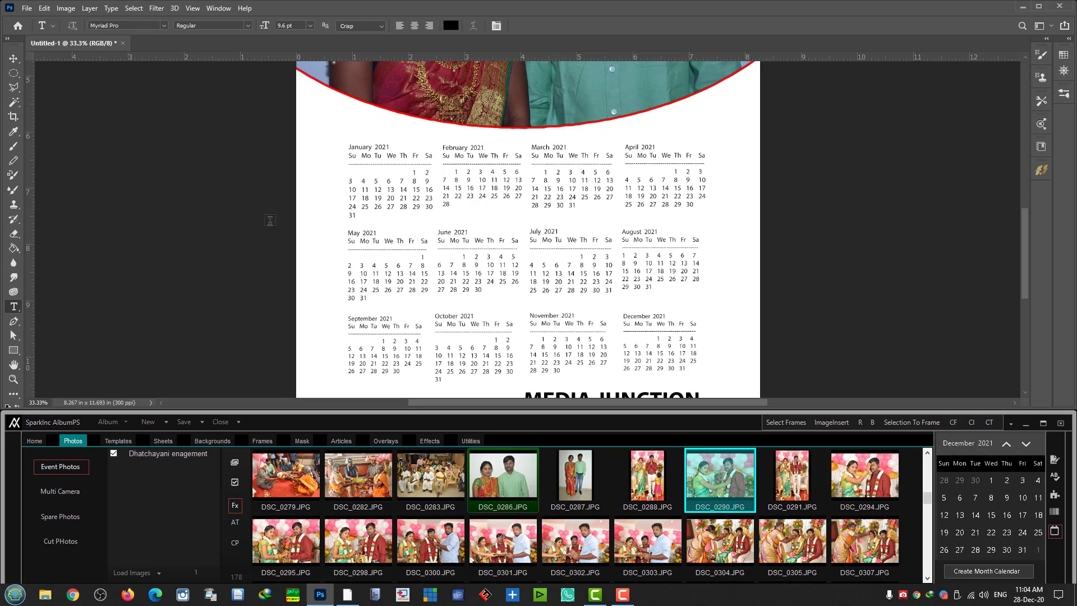
pyautogui.moveTo(350, 146); pyautogui.dragTo(391, 147)
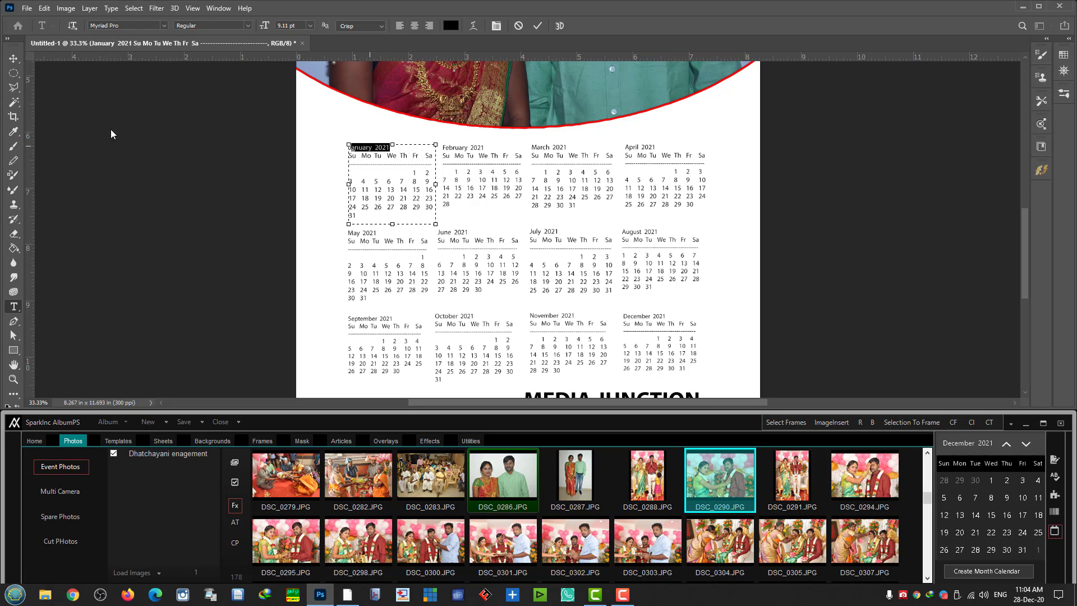
pyautogui.click(17, 65)
pyautogui.click(746, 210)
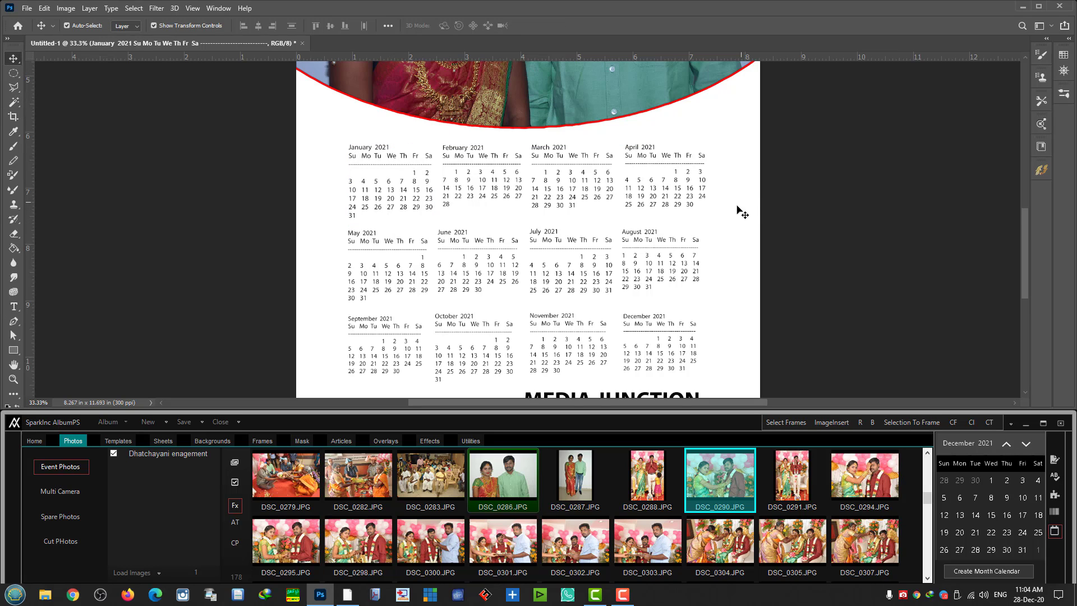
# - Nudge the phone-number line under MEDIA JUNCTION up and right, then zoom to review the page
pyautogui.scroll(-3, 622, 300)
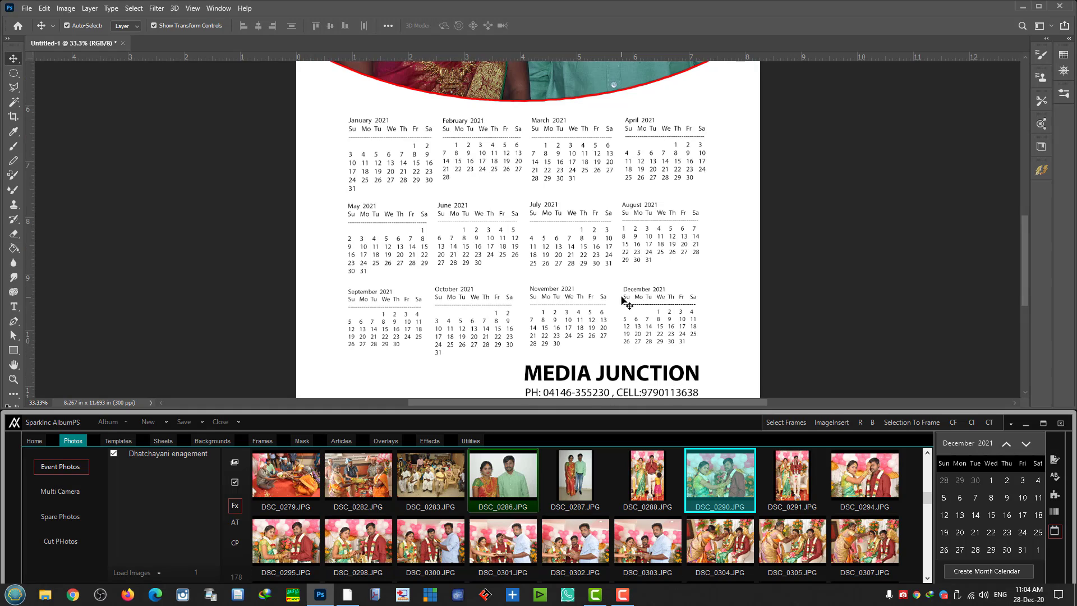
pyautogui.scroll(-2, 624, 301)
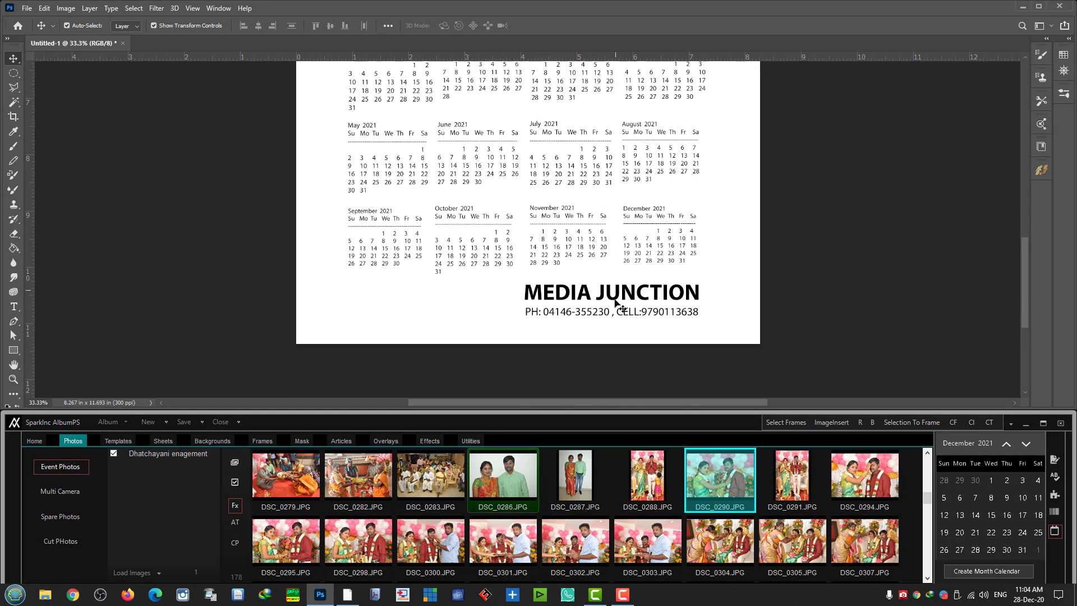
pyautogui.click(606, 292)
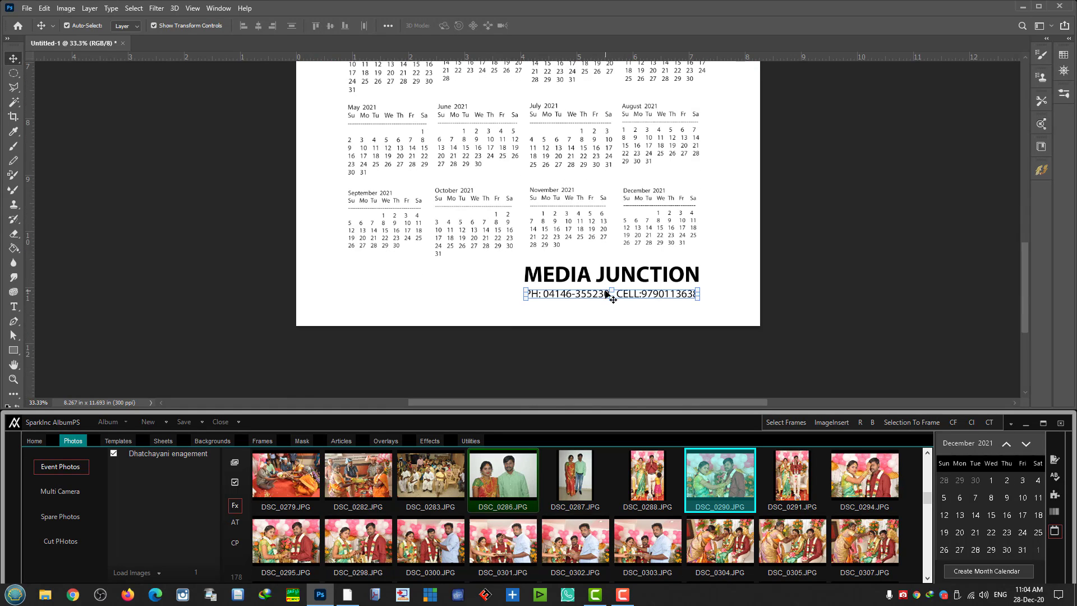
pyautogui.press('Up')
pyautogui.press('Up')
pyautogui.press('Up')
pyautogui.press('Up')
pyautogui.press('Up')
pyautogui.press('Up')
pyautogui.press('Up')
pyautogui.press('Up')
pyautogui.press('Up')
pyautogui.press('Up')
pyautogui.press('Up')
pyautogui.press('Up')
pyautogui.press('Up')
pyautogui.press('Up')
pyautogui.press('Up')
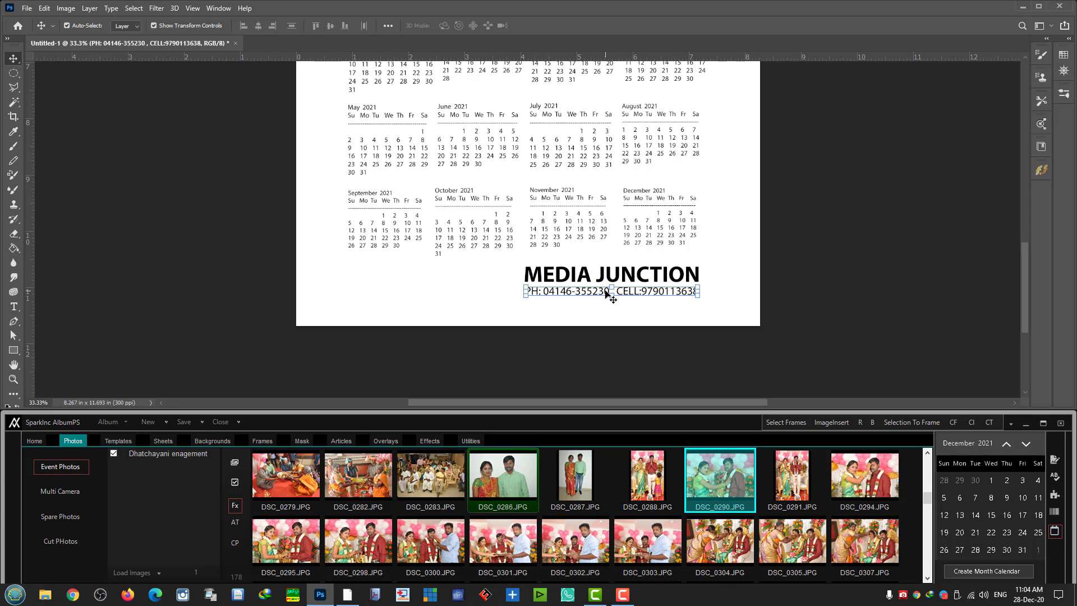
pyautogui.press('Right')
pyautogui.press('Right')
pyautogui.press('Right')
pyautogui.click(791, 298)
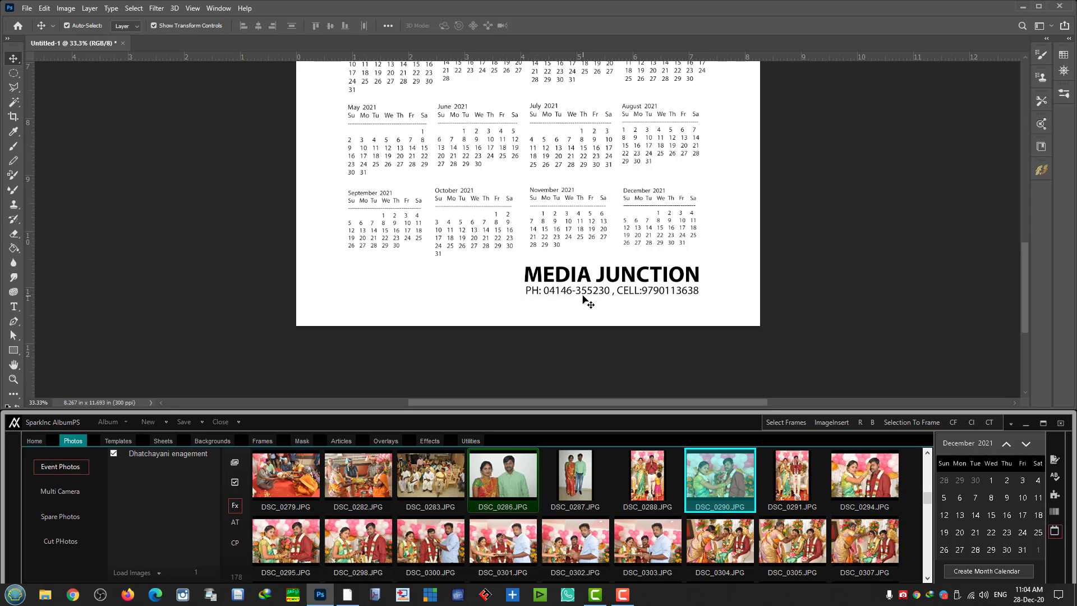
pyautogui.hotkey('ctrl', '-')
pyautogui.hotkey('ctrl', '-')
pyautogui.hotkey('ctrl', '-')
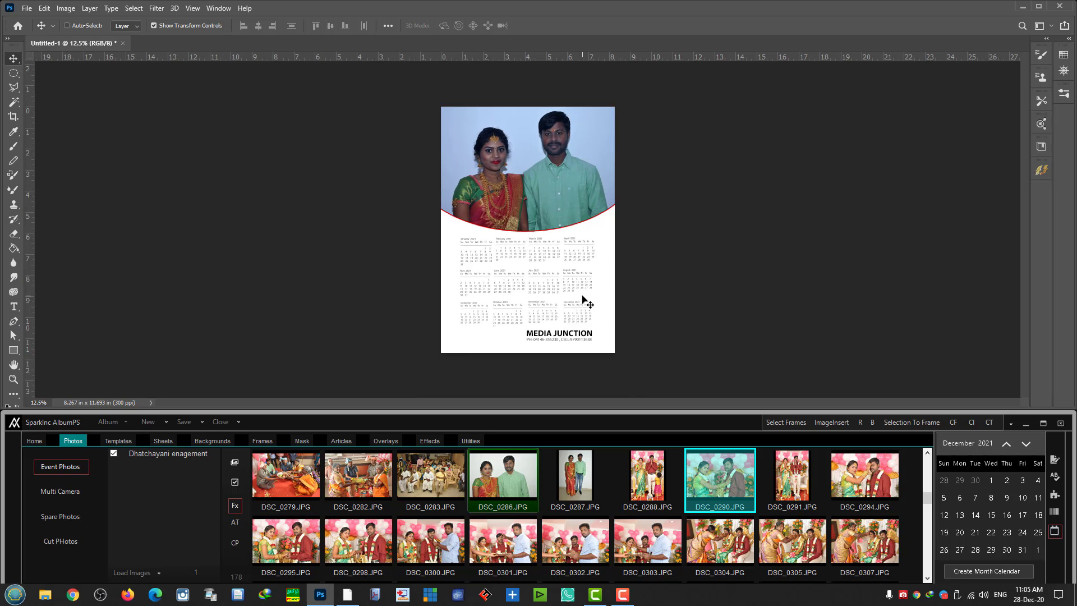
pyautogui.hotkey('ctrl', '+')
pyautogui.hotkey('ctrl', '+')
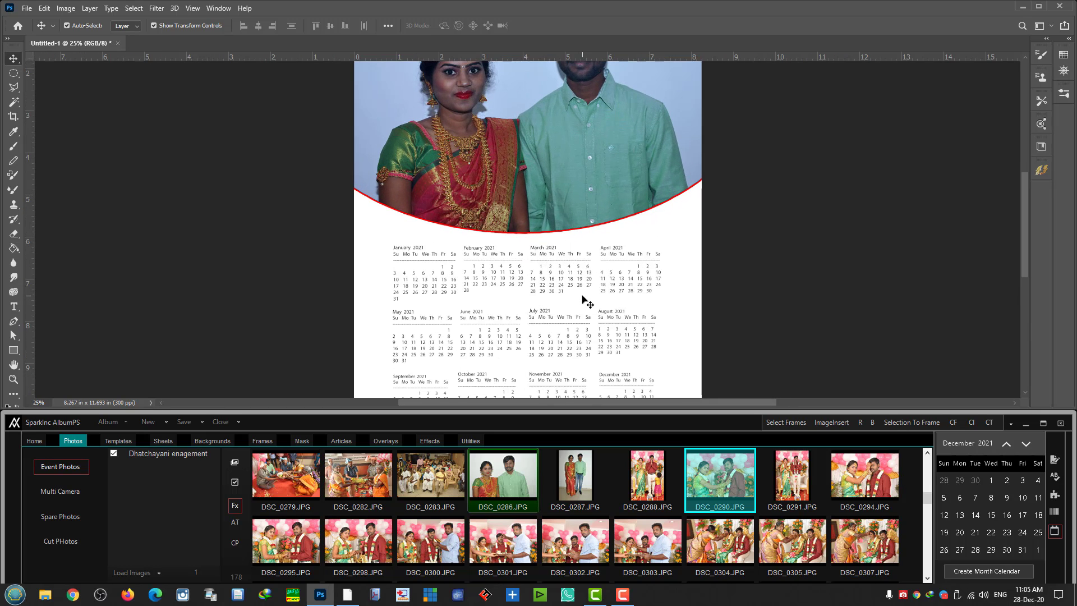